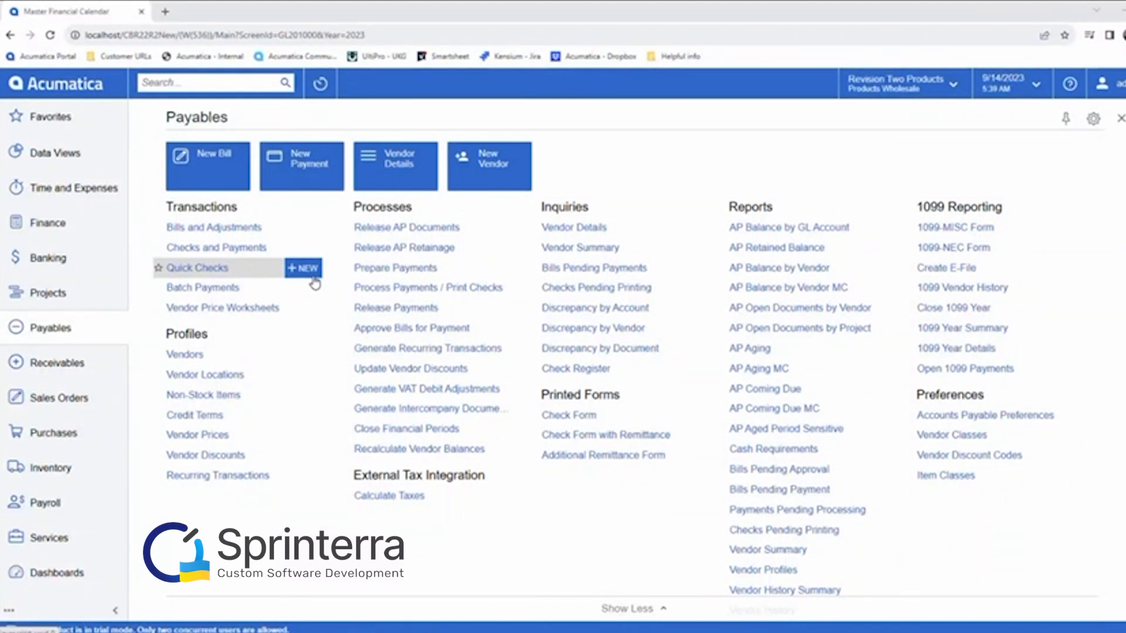
Find and open the Customization Projects screen, and widen the Project Name column
{"action": "left_click", "coordinate": [158, 81]}
{"action": "type", "text": "customiz"}
{"action": "left_click", "coordinate": [209, 203]}
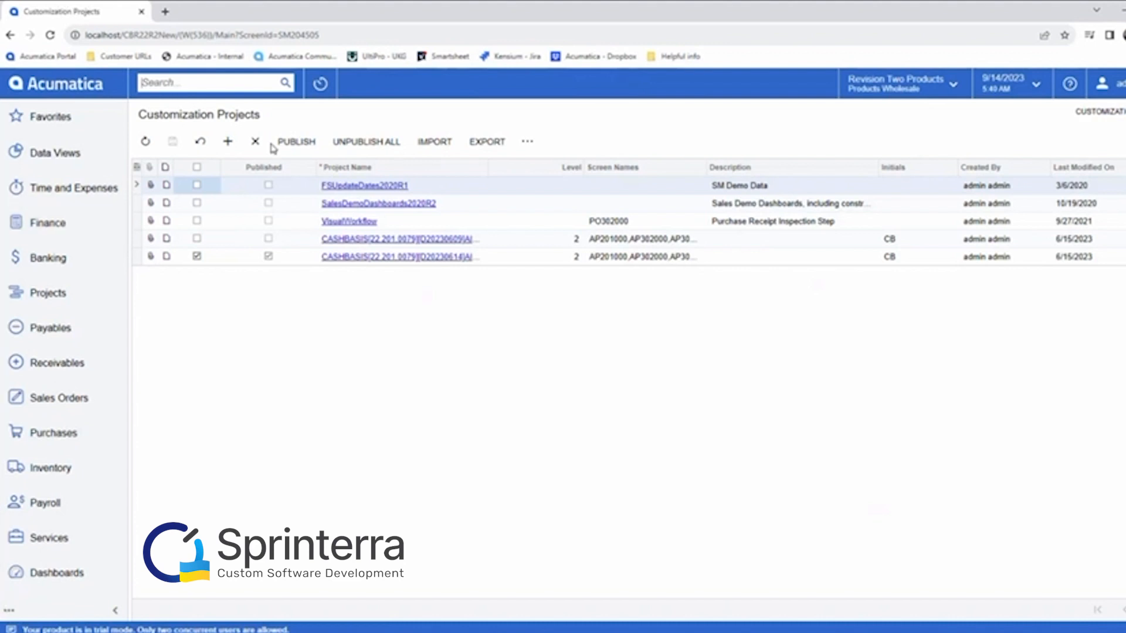
{"action": "left_click_drag", "start_coordinate": [487, 165], "coordinate": [552, 169]}
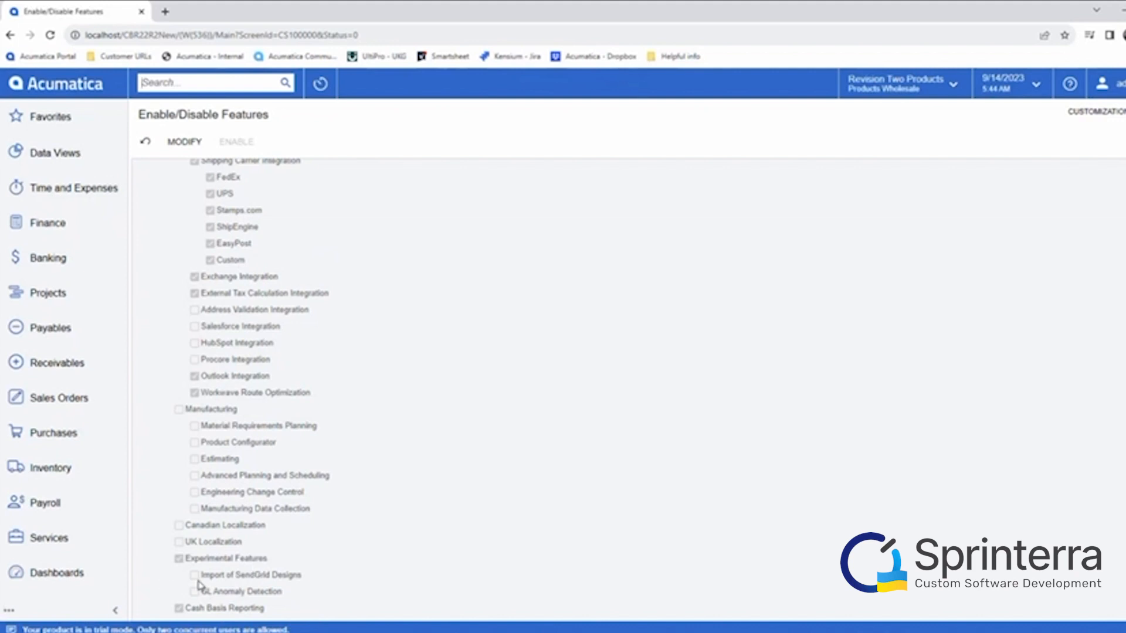
Look through the feature list on the Enable/Disable Features screen, and switch to the AdvantageAir Discovery workbook in Excel
{"action": "scroll", "coordinate": [320, 594], "scroll_direction": "up", "scroll_amount": 12}
{"action": "scroll", "coordinate": [320, 594], "scroll_direction": "up", "scroll_amount": 5}
{"action": "scroll", "coordinate": [320, 593], "scroll_direction": "up", "scroll_amount": 9}
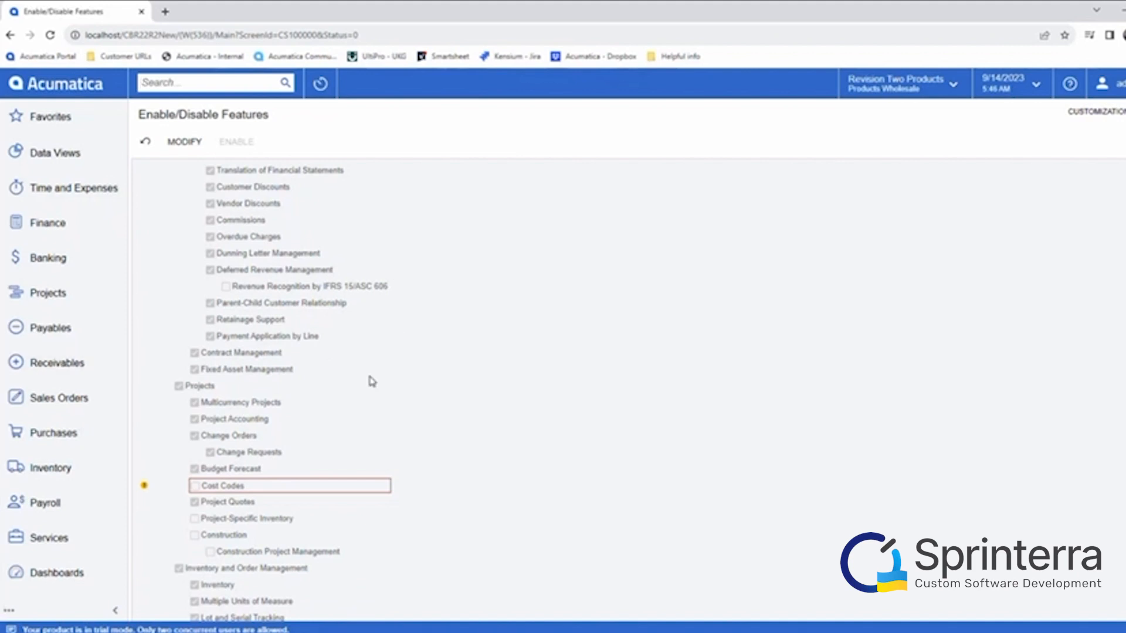
{"action": "mouse_move", "coordinate": [267, 630]}
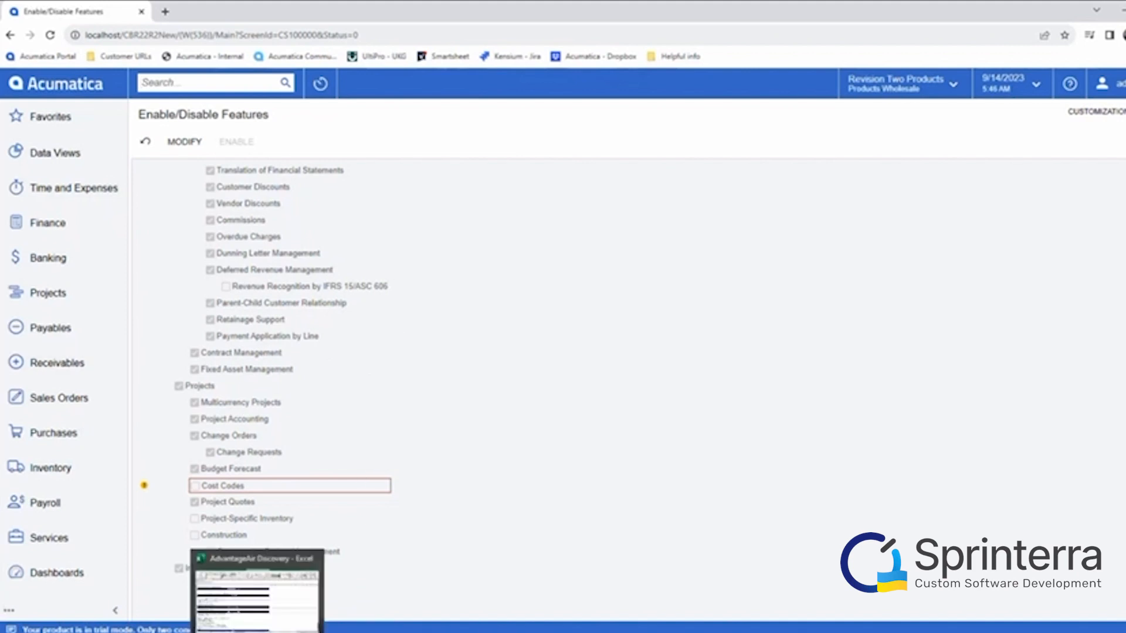
{"action": "left_click", "coordinate": [269, 615]}
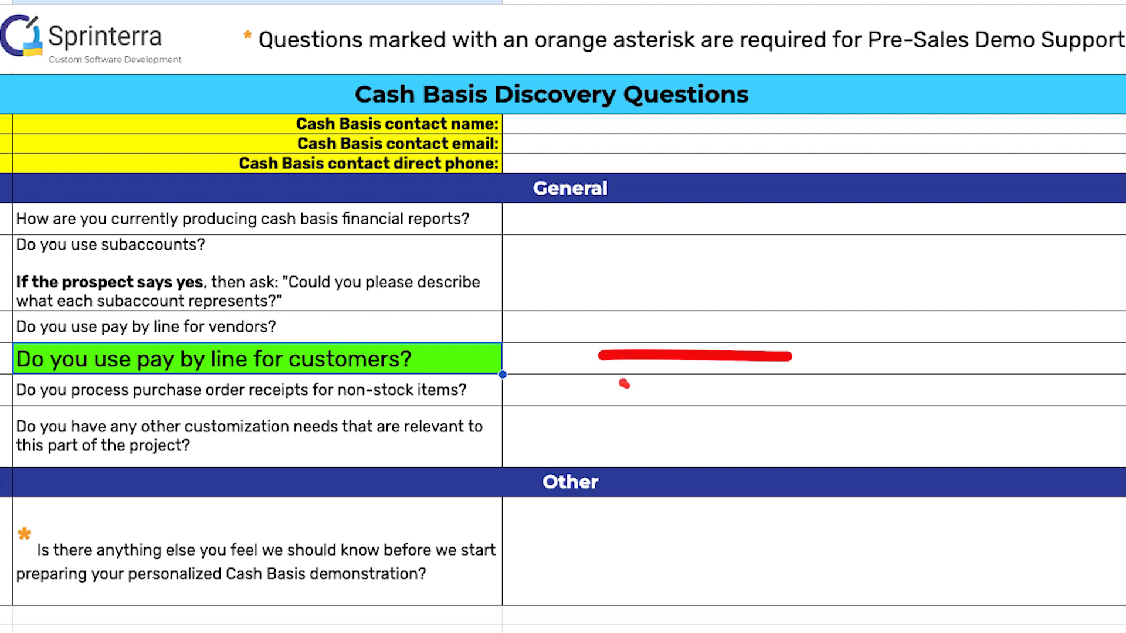
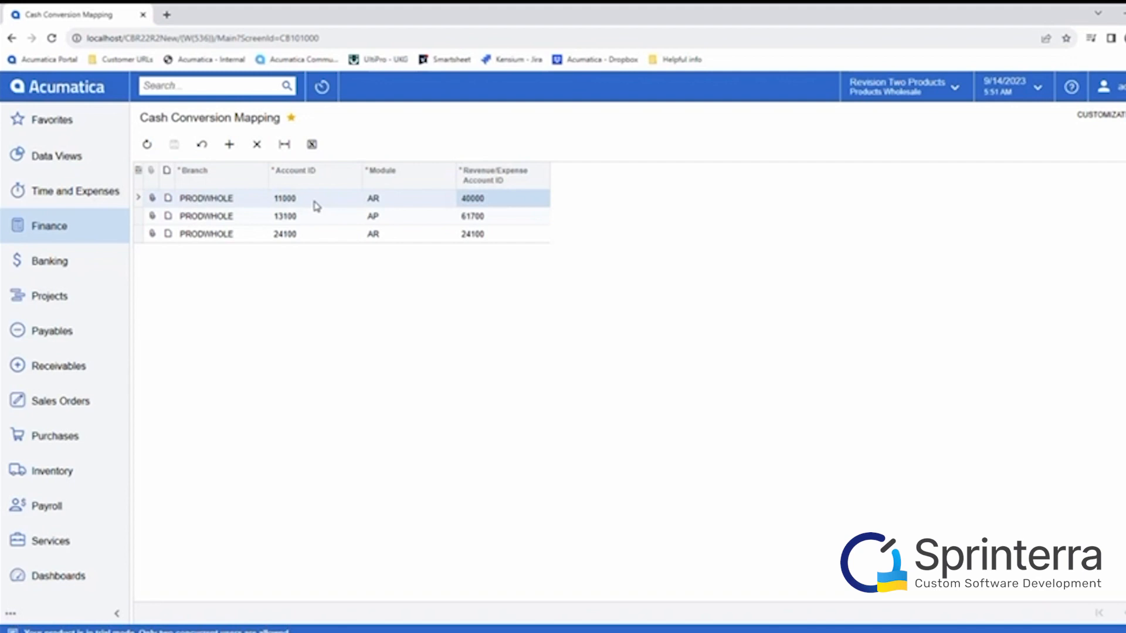
Examine the Account ID and Revenue/Expense Account ID of the first Cash Conversion Mapping row
{"action": "left_click", "coordinate": [314, 203]}
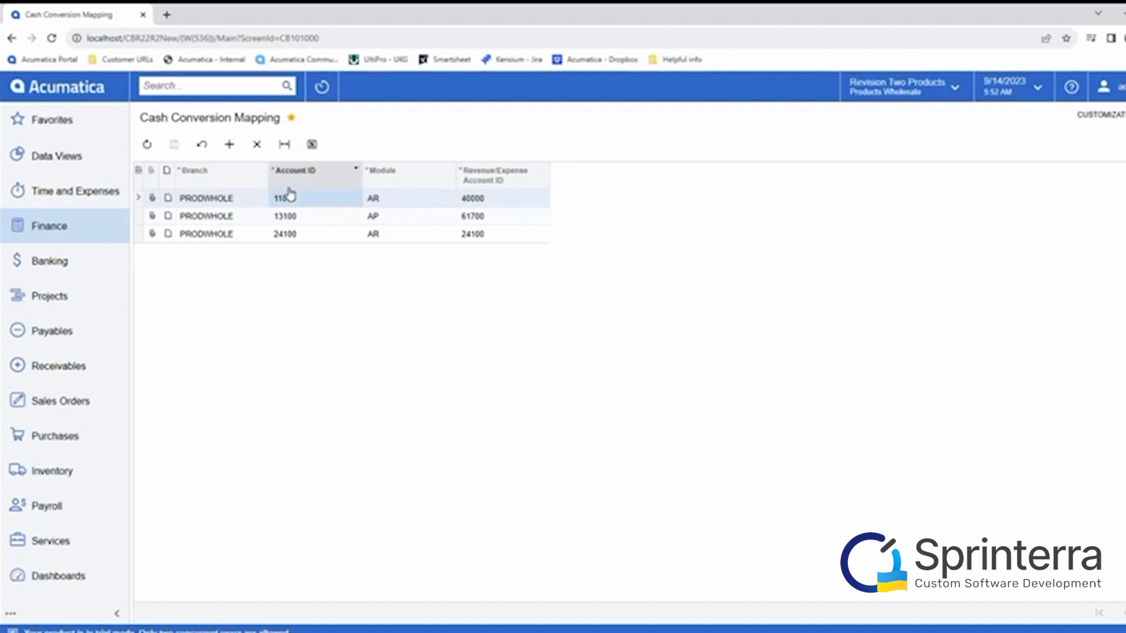
{"action": "left_click", "coordinate": [506, 201]}
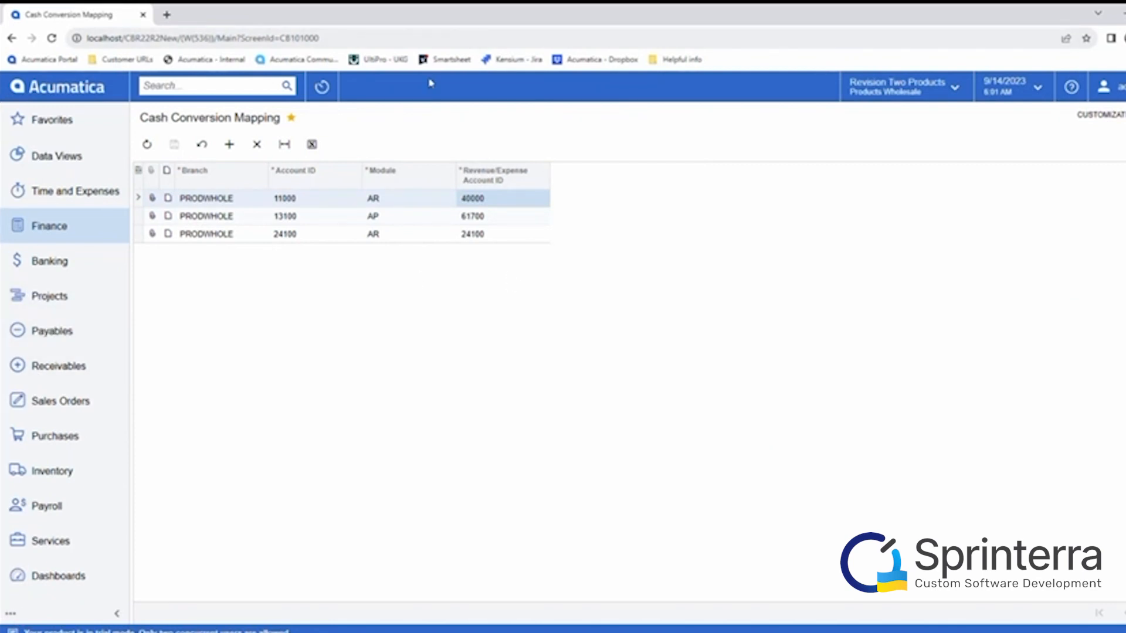
Open the Ledgers list from the Finance workspace and open the CASH ledger
{"action": "left_click", "coordinate": [62, 233]}
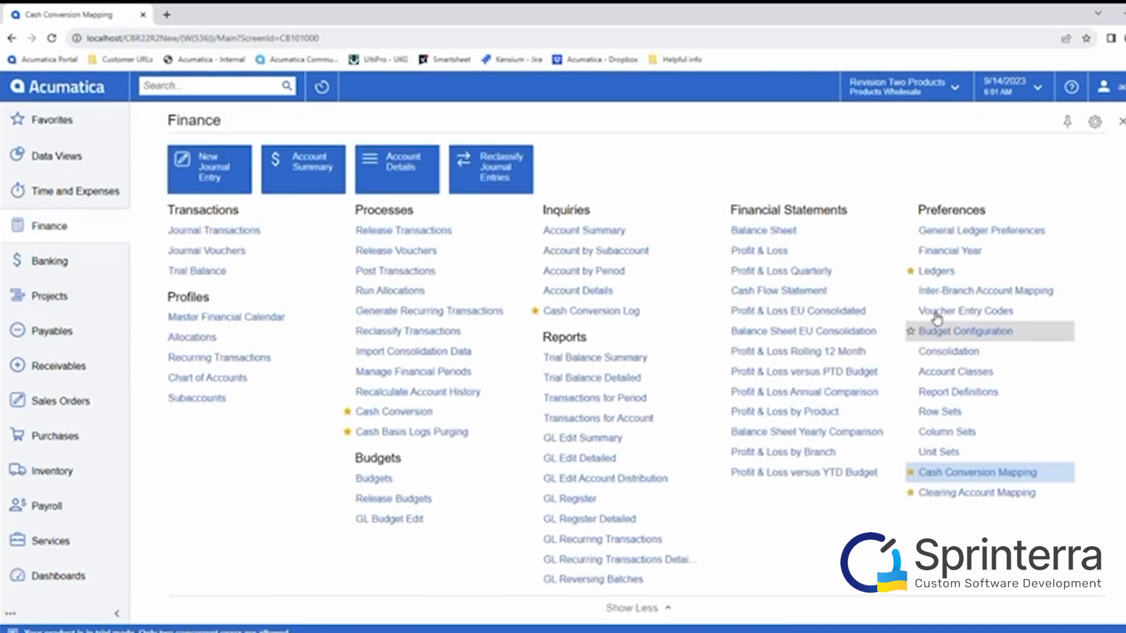
{"action": "left_click", "coordinate": [941, 271]}
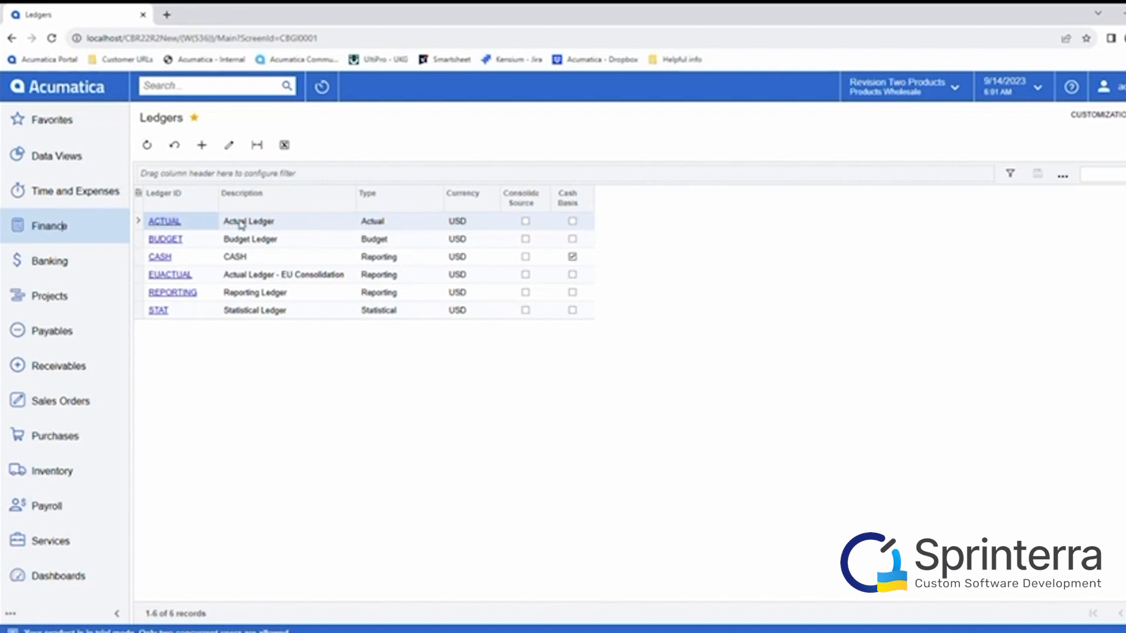
{"action": "left_click", "coordinate": [161, 257]}
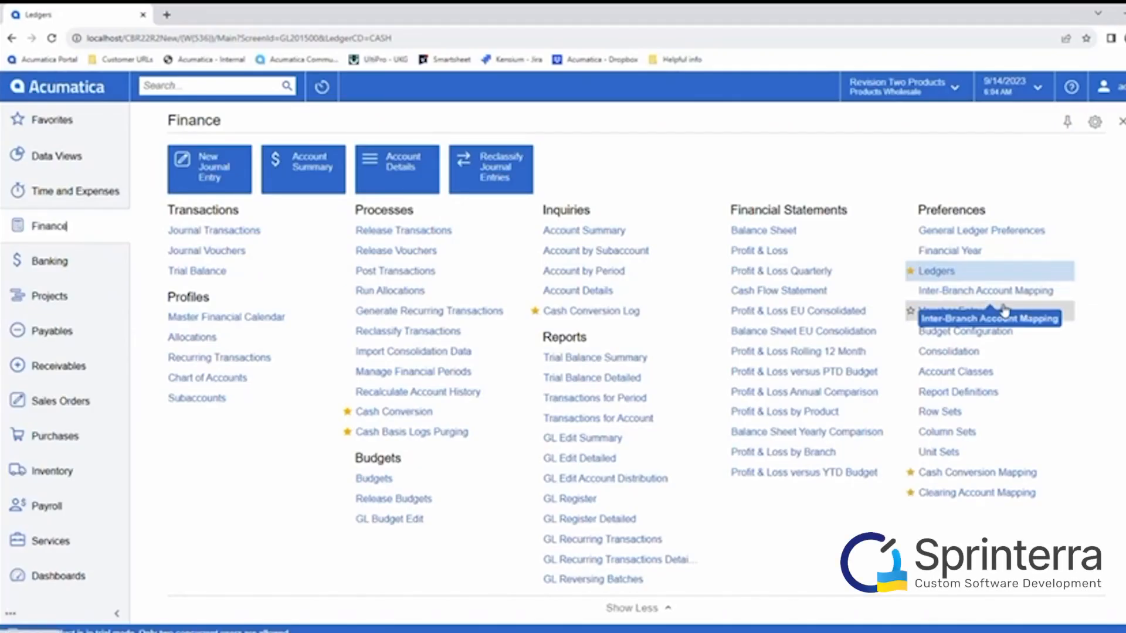
Open Clearing Account Mapping to check its clearing account, and open Cash Accounts from the Banking workspace in a new tab
{"action": "left_click", "coordinate": [927, 493]}
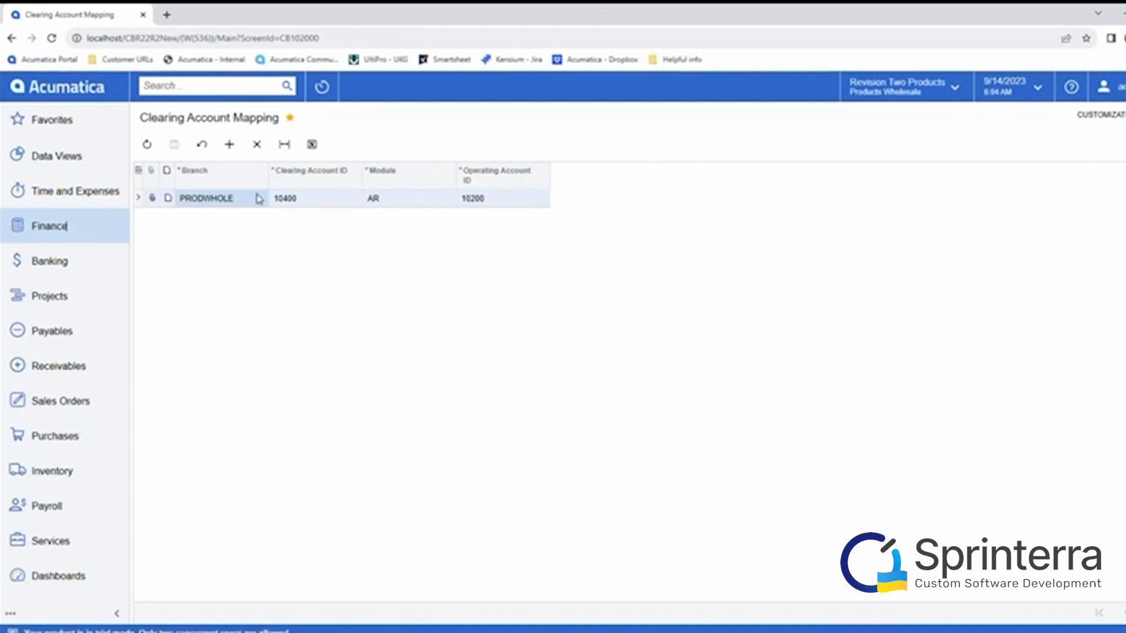
{"action": "left_click", "coordinate": [287, 202]}
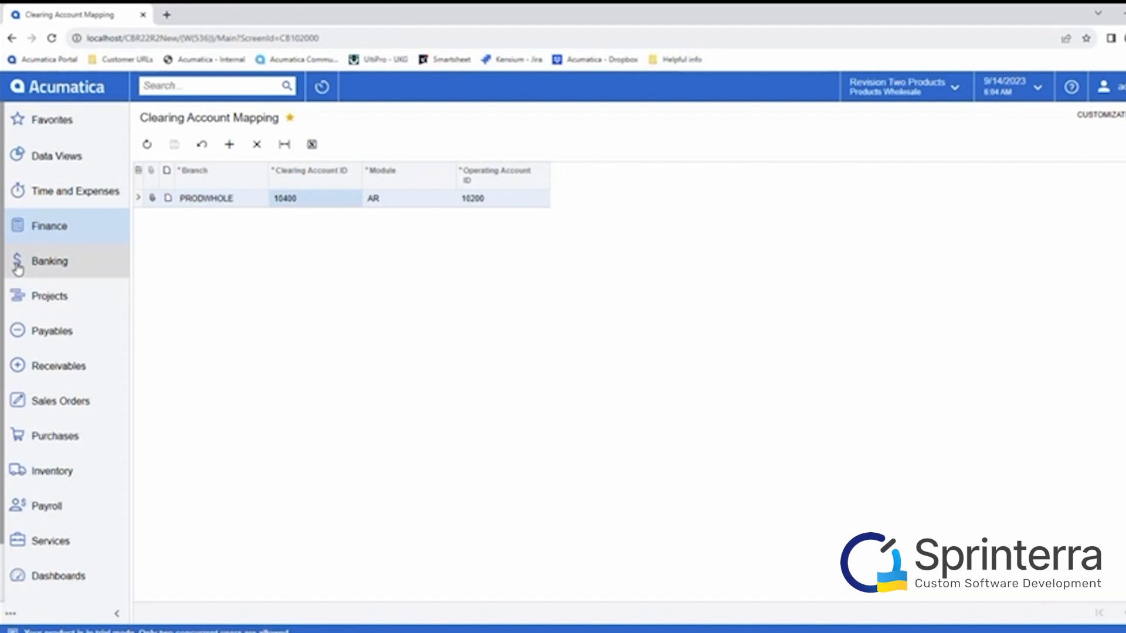
{"action": "left_click", "coordinate": [47, 264]}
{"action": "right_click", "coordinate": [225, 338]}
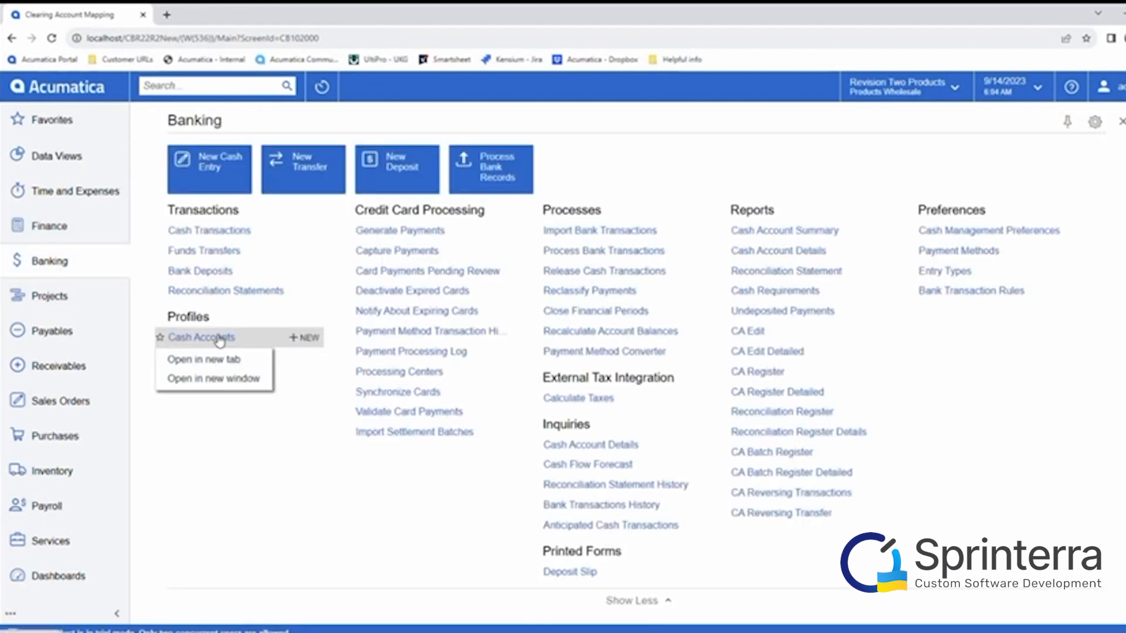
{"action": "left_click", "coordinate": [237, 360]}
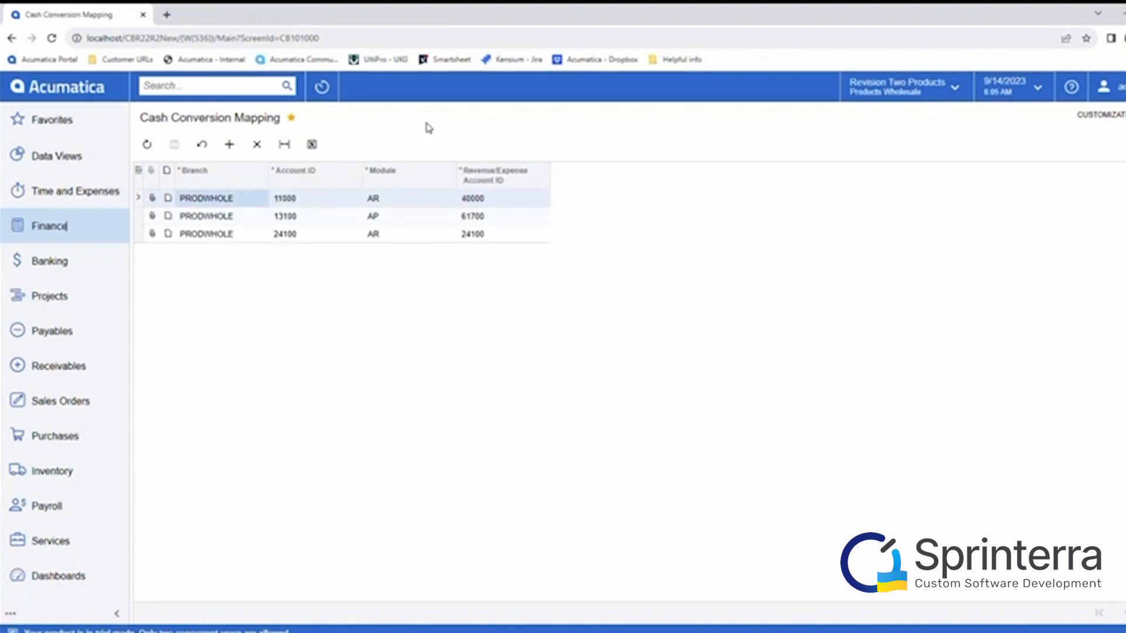
Examine the account pairing of the first Cash Conversion Mapping row, and look up the Account IDs of the first two rows
{"action": "left_click", "coordinate": [294, 203]}
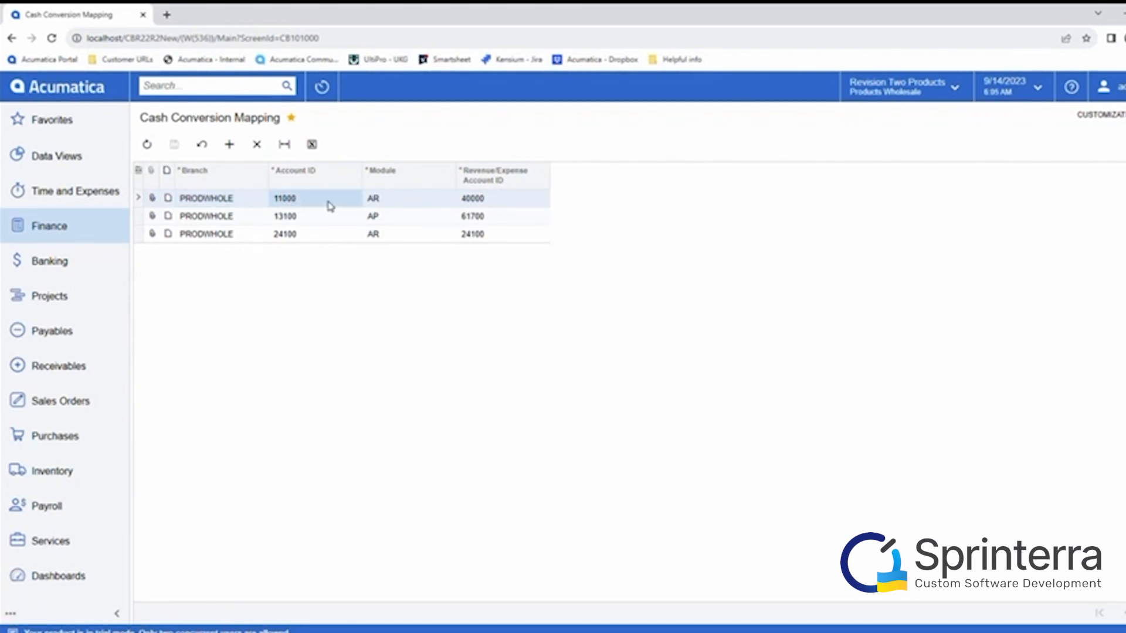
{"action": "left_click", "coordinate": [483, 204]}
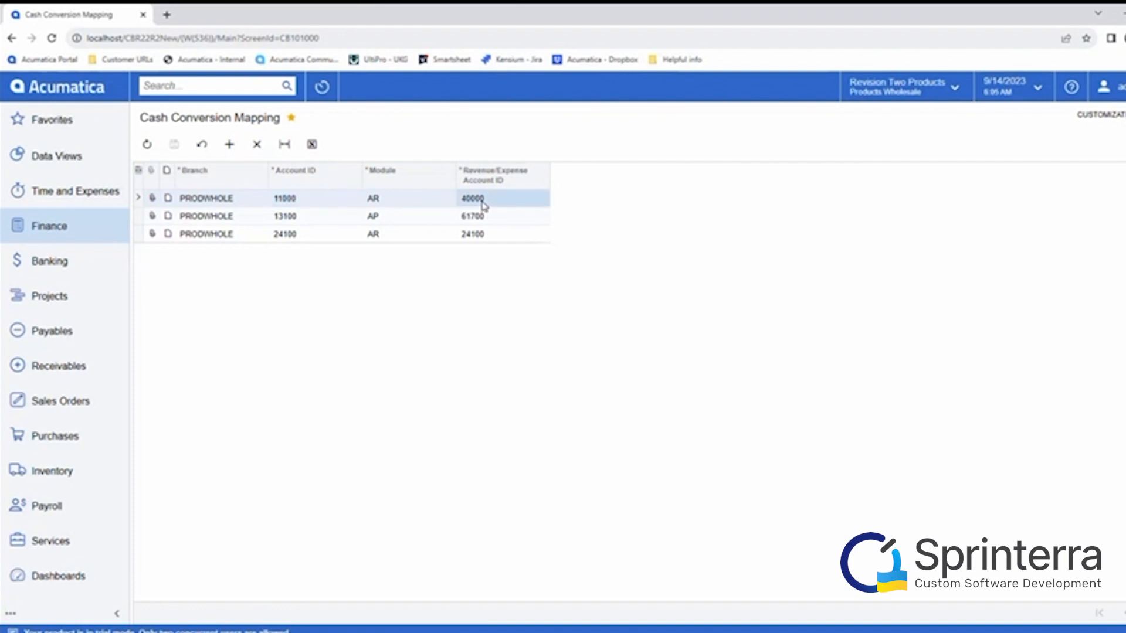
{"action": "left_click", "coordinate": [299, 204]}
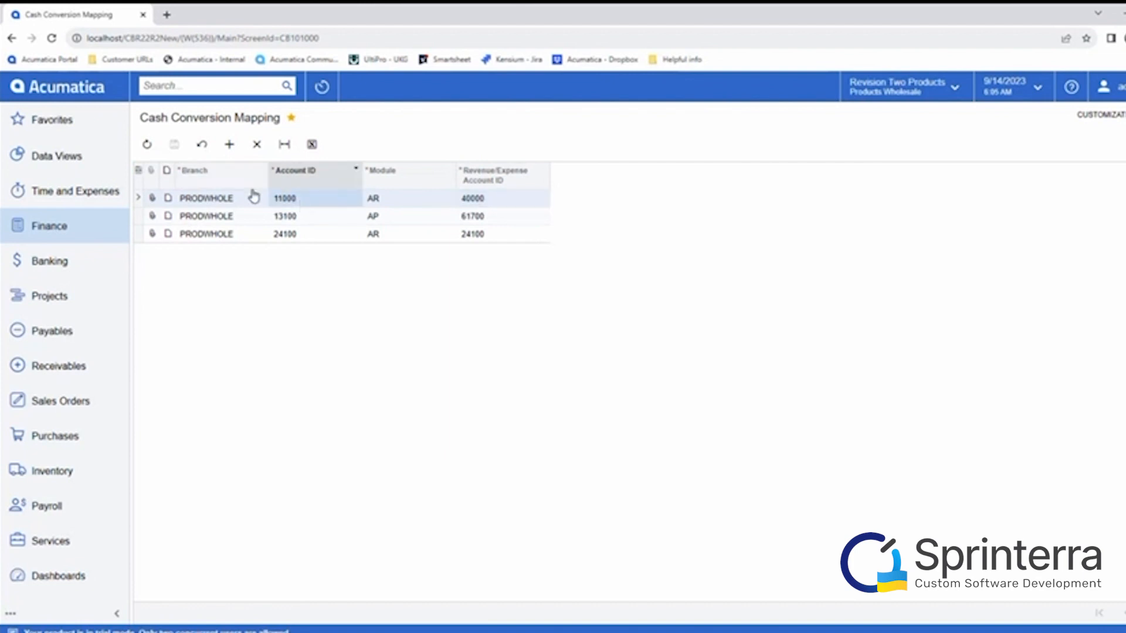
{"action": "left_click", "coordinate": [355, 198]}
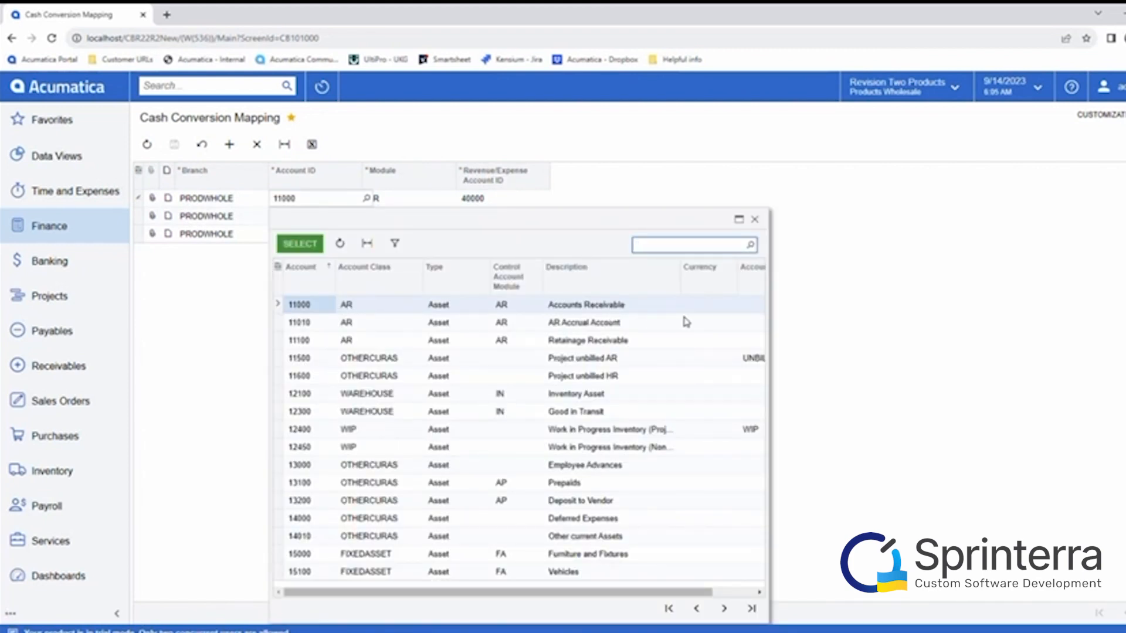
{"action": "left_click", "coordinate": [754, 219]}
{"action": "left_click", "coordinate": [313, 216]}
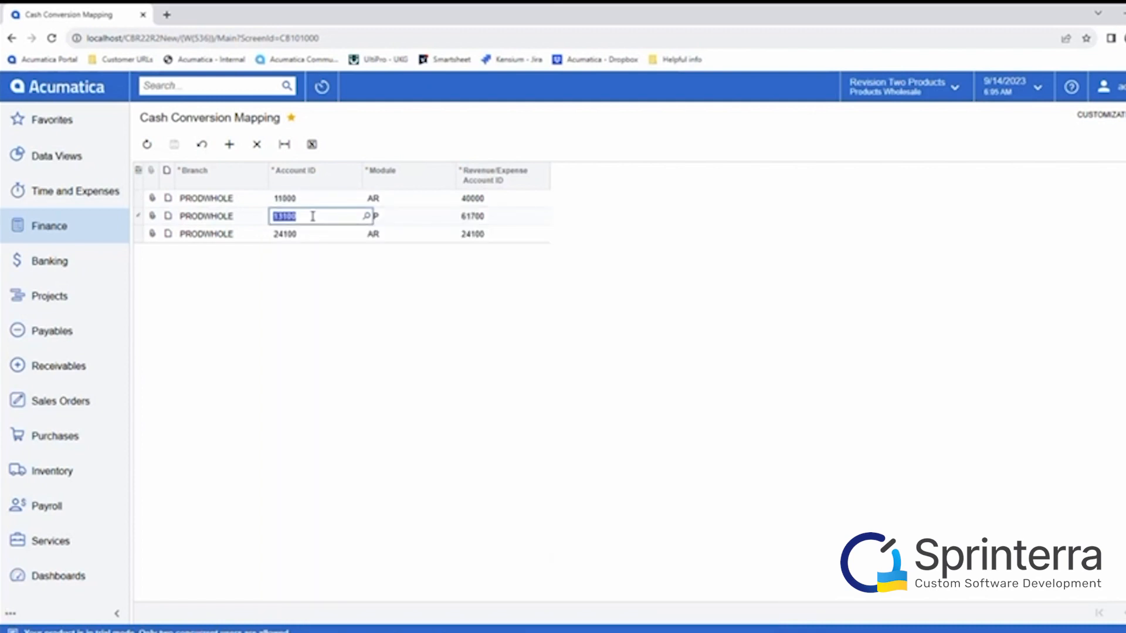
{"action": "left_click", "coordinate": [367, 217]}
{"action": "key", "text": "Escape"}
Add a mapping row for branch PRODWHOLE with account 23010, Tax Liability: State Sales Tax, found by searching for "tax"
{"action": "left_click", "coordinate": [230, 144]}
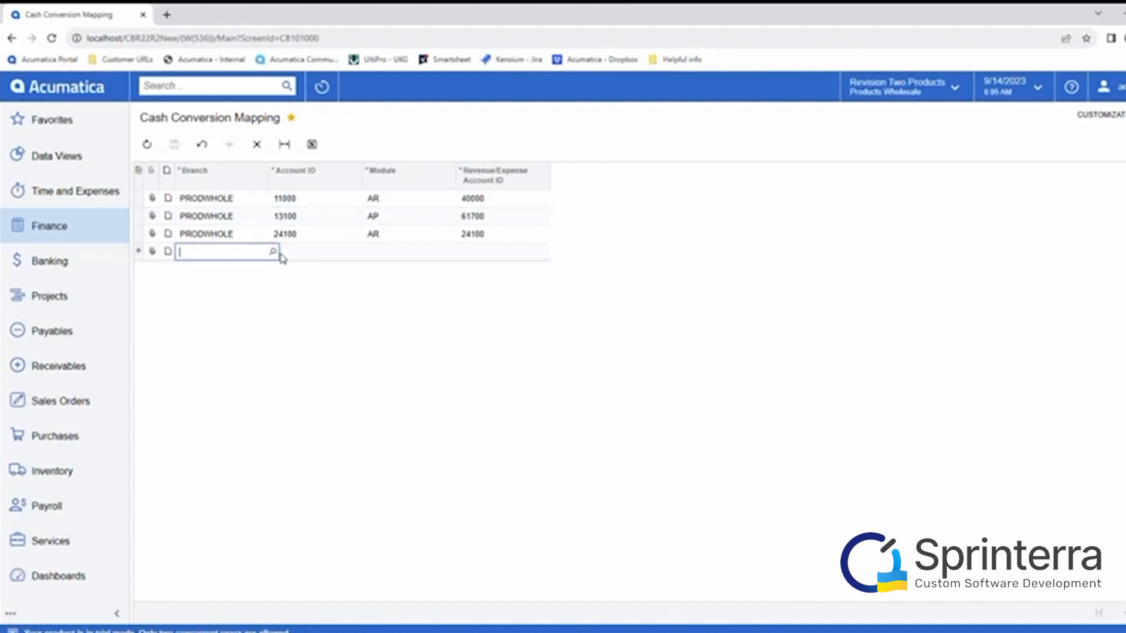
{"action": "left_click", "coordinate": [272, 251]}
{"action": "double_click", "coordinate": [233, 370]}
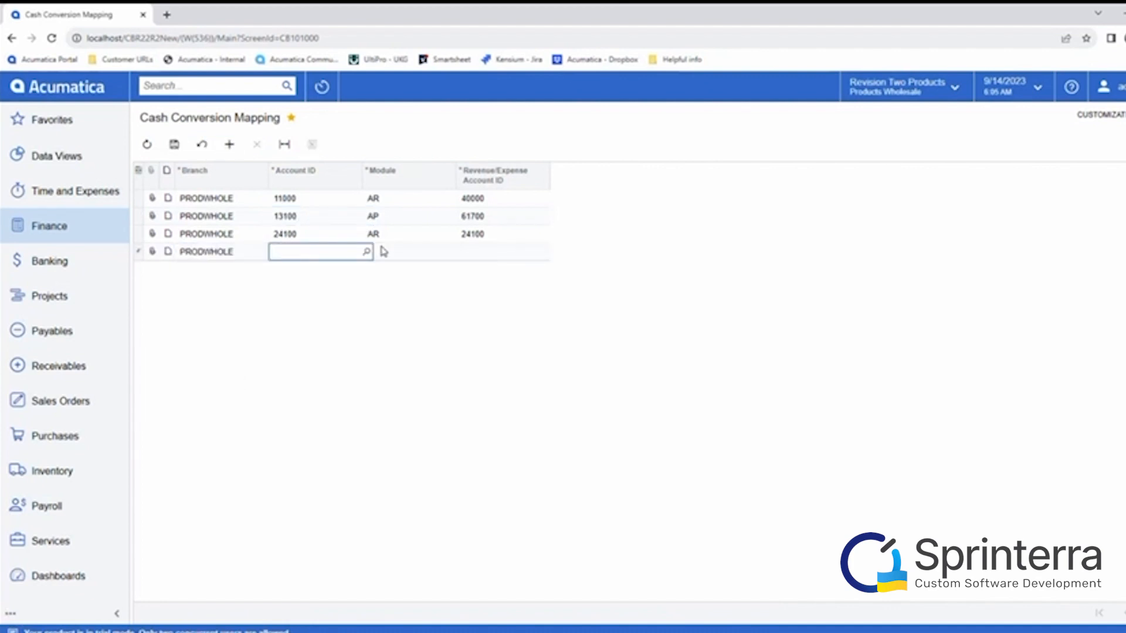
{"action": "left_click", "coordinate": [368, 252]}
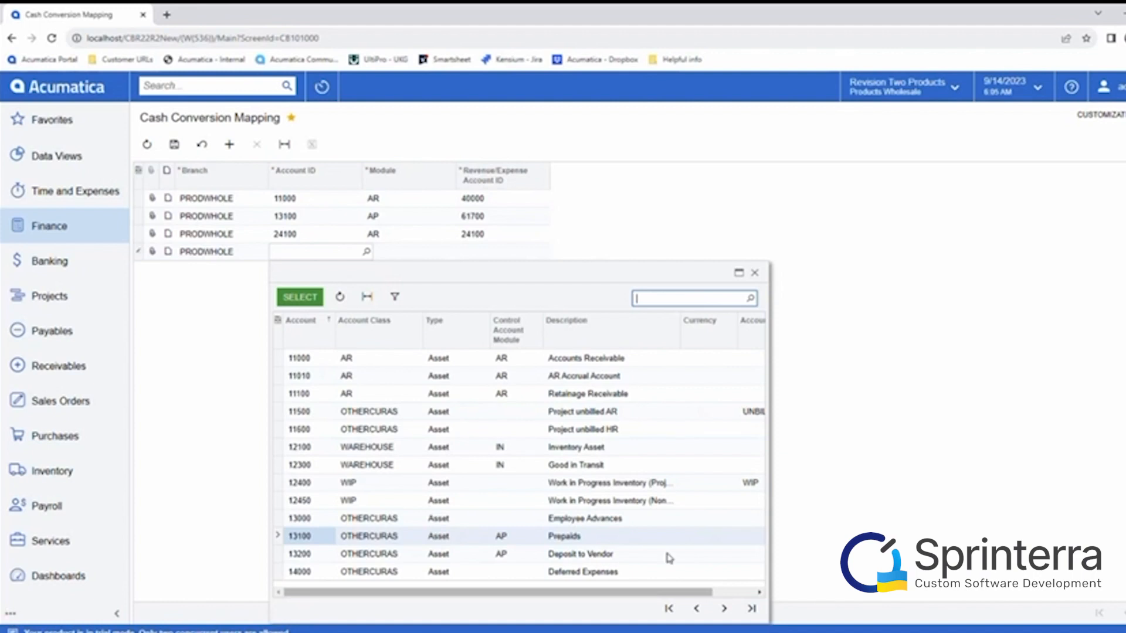
{"action": "type", "text": "tax"}
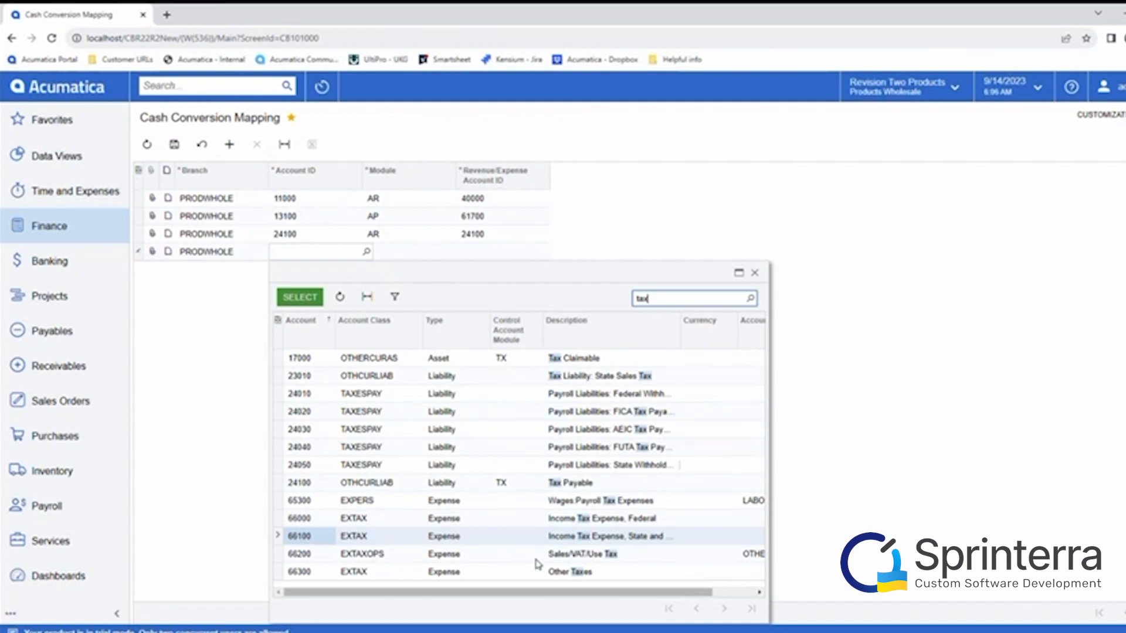
{"action": "double_click", "coordinate": [589, 376]}
Complete the new mapping row with module AR and Revenue/Expense Account ID 23010, and save the mapping
{"action": "left_click", "coordinate": [460, 251]}
{"action": "left_click", "coordinate": [449, 276]}
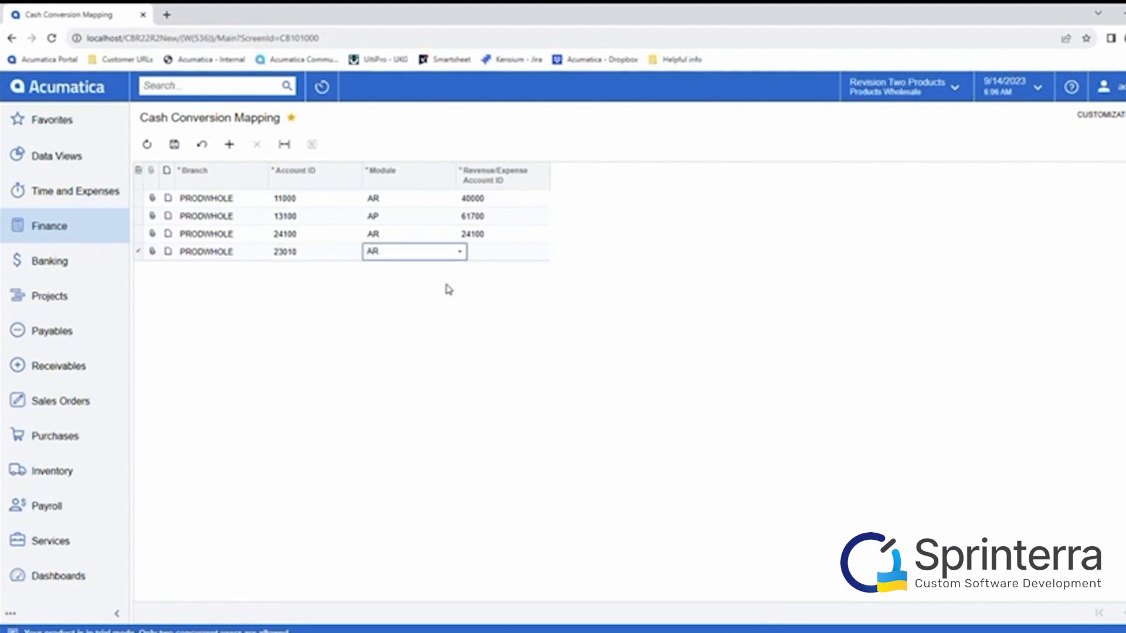
{"action": "left_click", "coordinate": [497, 252]}
{"action": "type", "text": "23010"}
{"action": "key", "text": "Tab"}
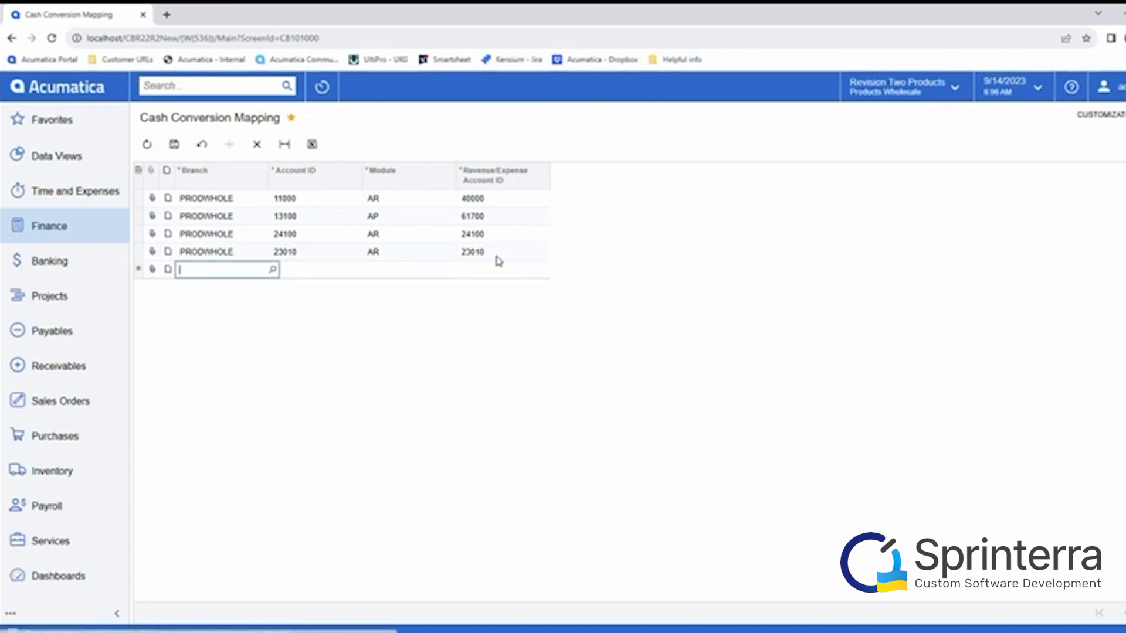
{"action": "left_click", "coordinate": [497, 253]}
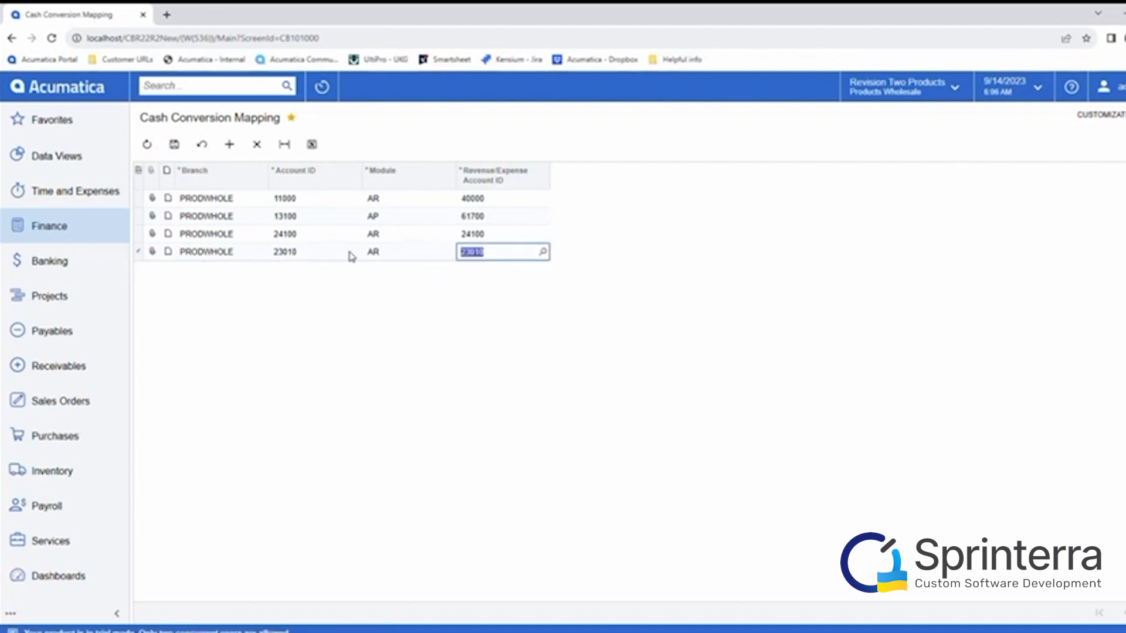
{"action": "left_click", "coordinate": [393, 257]}
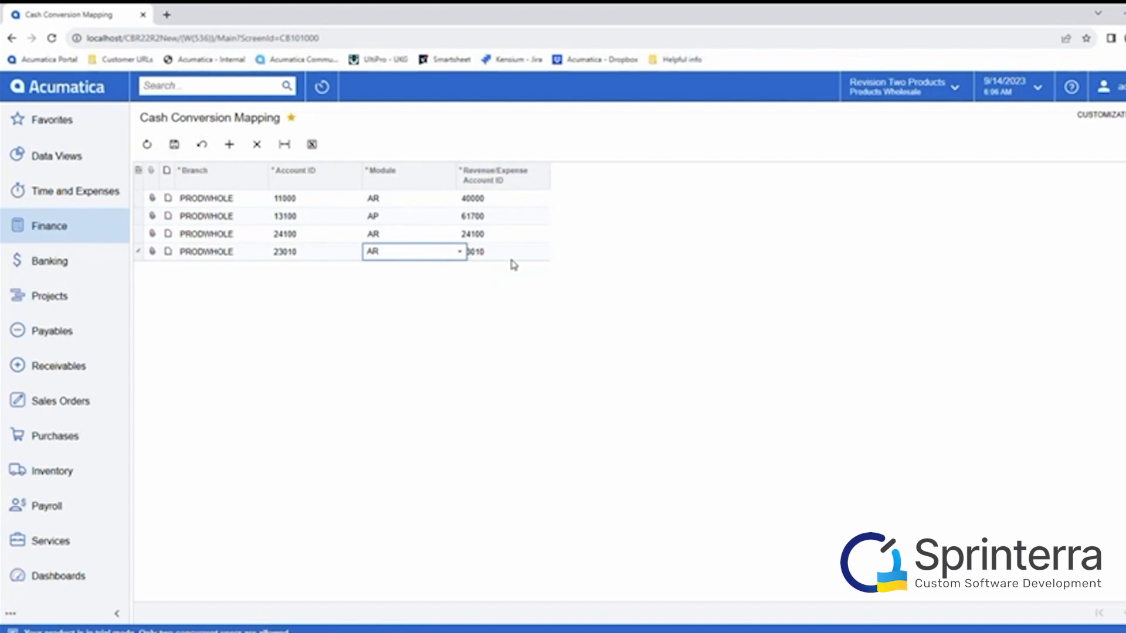
{"action": "left_click", "coordinate": [175, 145]}
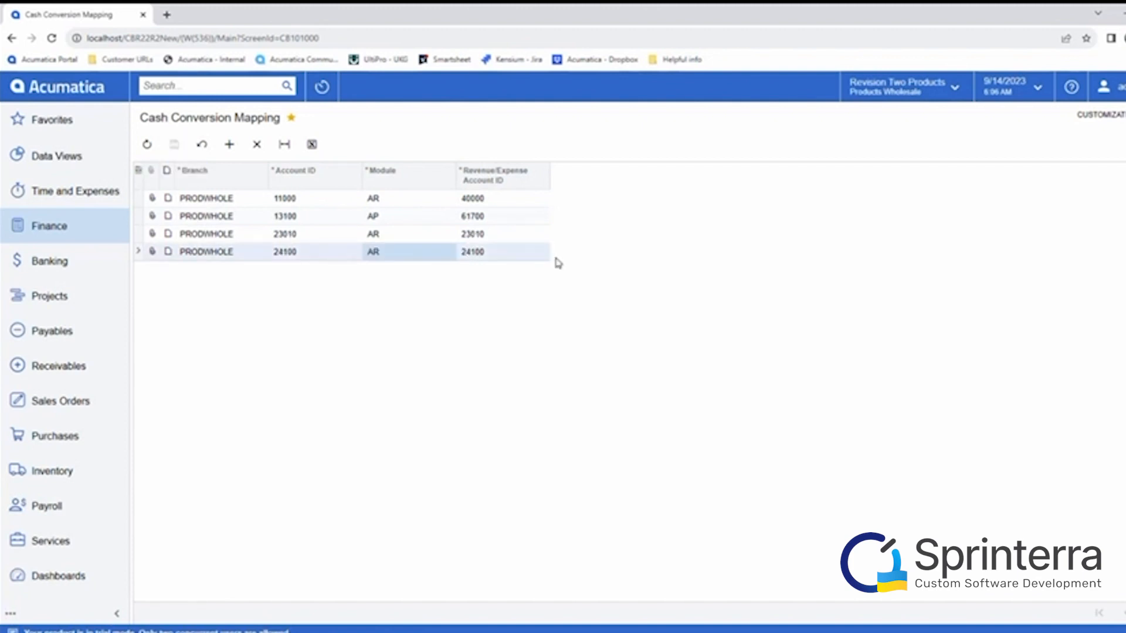
Check the 23010 row's revenue/expense account, and look up both accounts of the 24100 row without changing them
{"action": "left_click", "coordinate": [498, 239]}
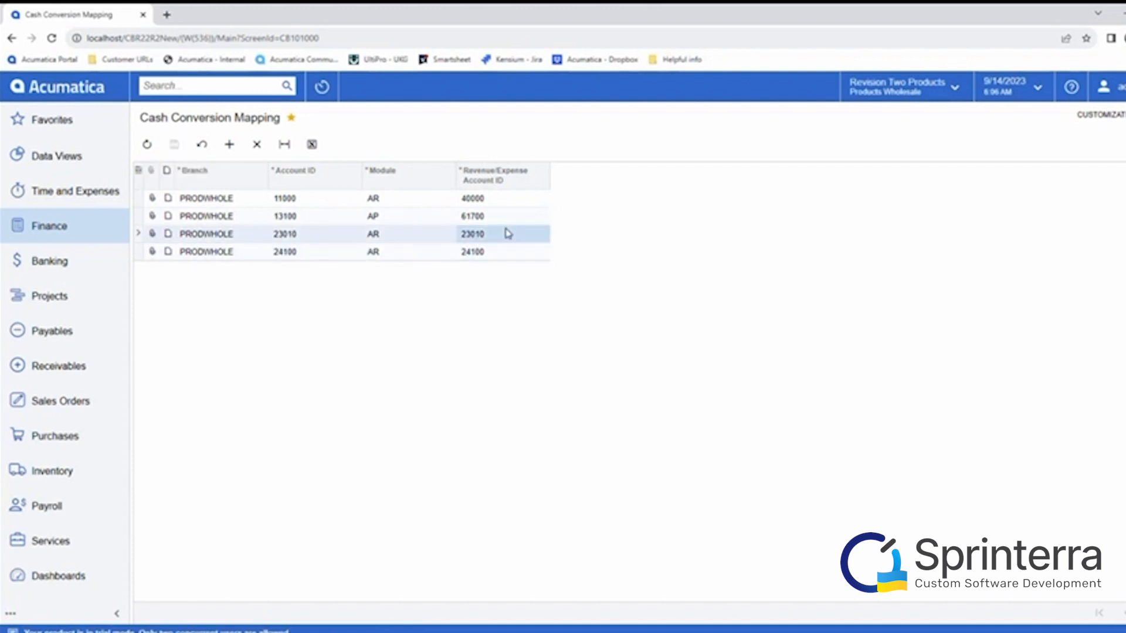
{"action": "left_click", "coordinate": [316, 258]}
{"action": "left_click", "coordinate": [367, 251]}
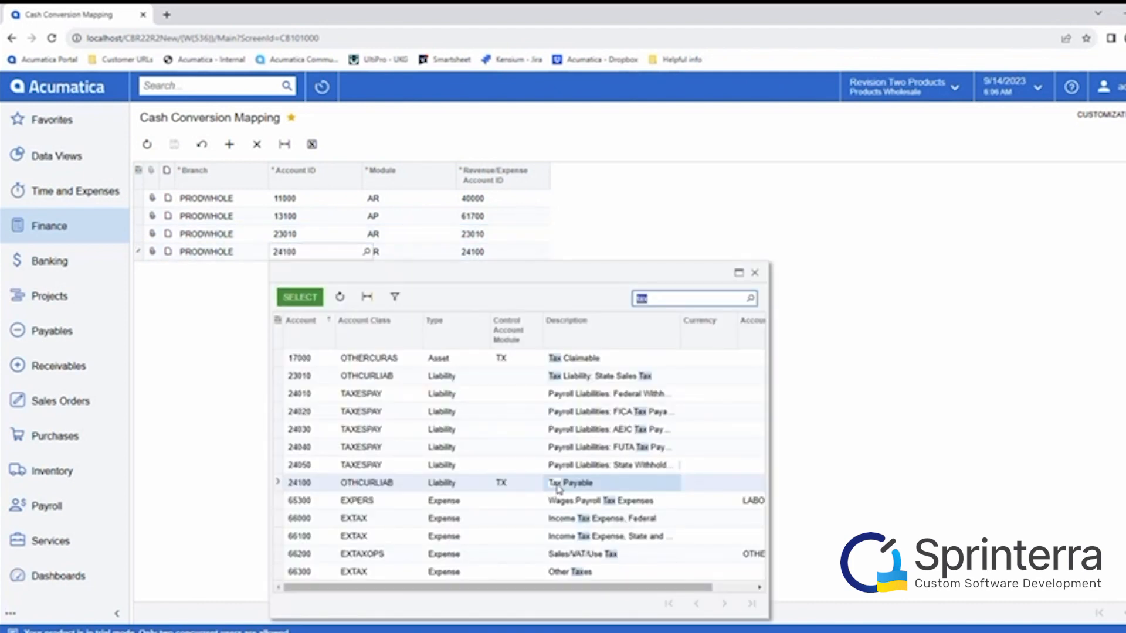
{"action": "key", "text": "Escape"}
{"action": "left_click", "coordinate": [599, 290]}
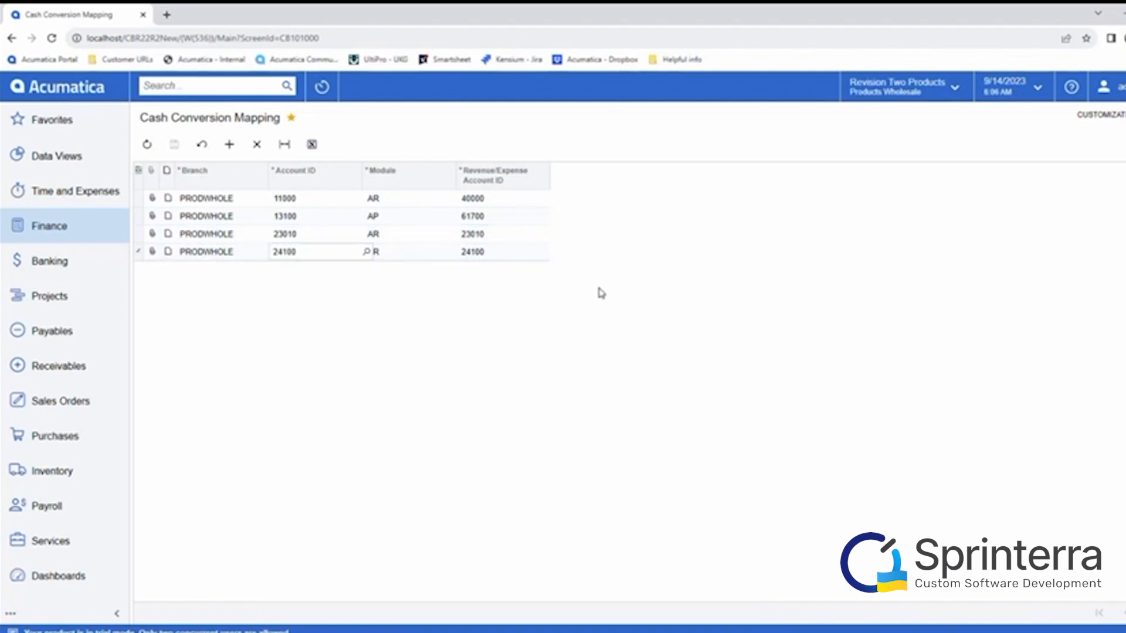
{"action": "left_click", "coordinate": [500, 254]}
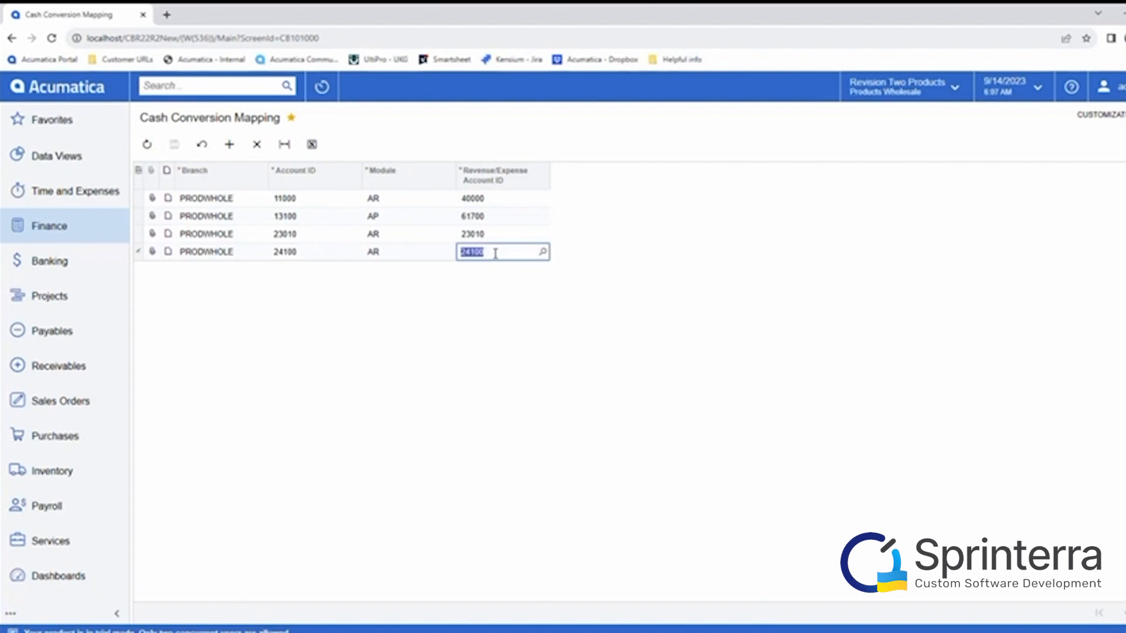
{"action": "left_click", "coordinate": [544, 253]}
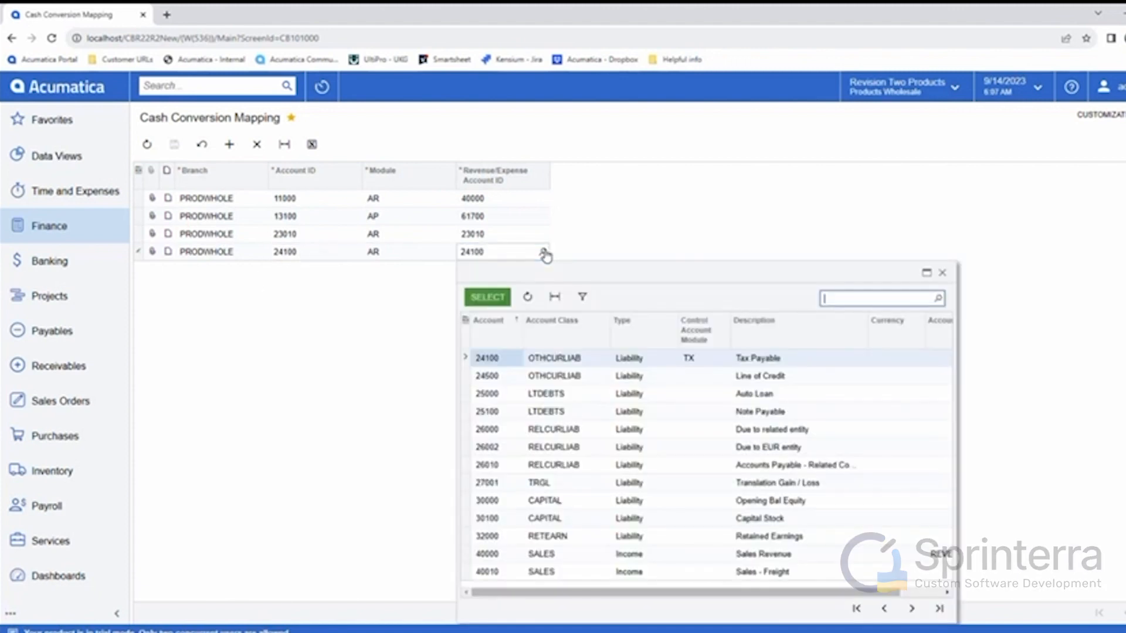
{"action": "left_click", "coordinate": [942, 273]}
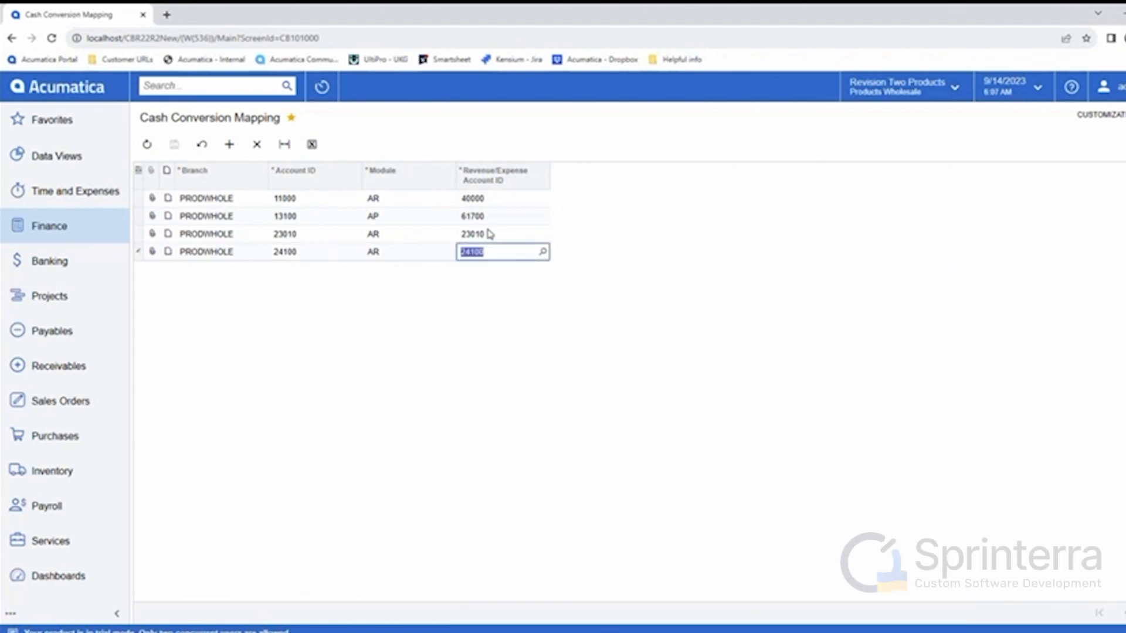
Look up the 24100 row's Revenue/Expense Account ID in the account list, and check the Account ID of the first mapping row
{"action": "left_click", "coordinate": [544, 256]}
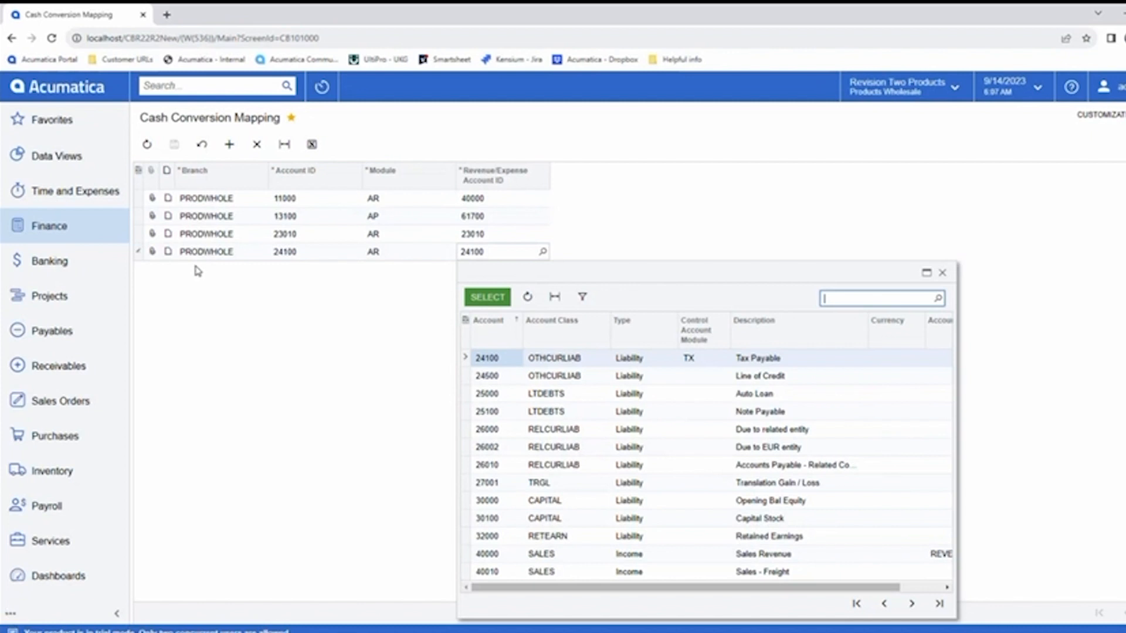
{"action": "left_click", "coordinate": [329, 359]}
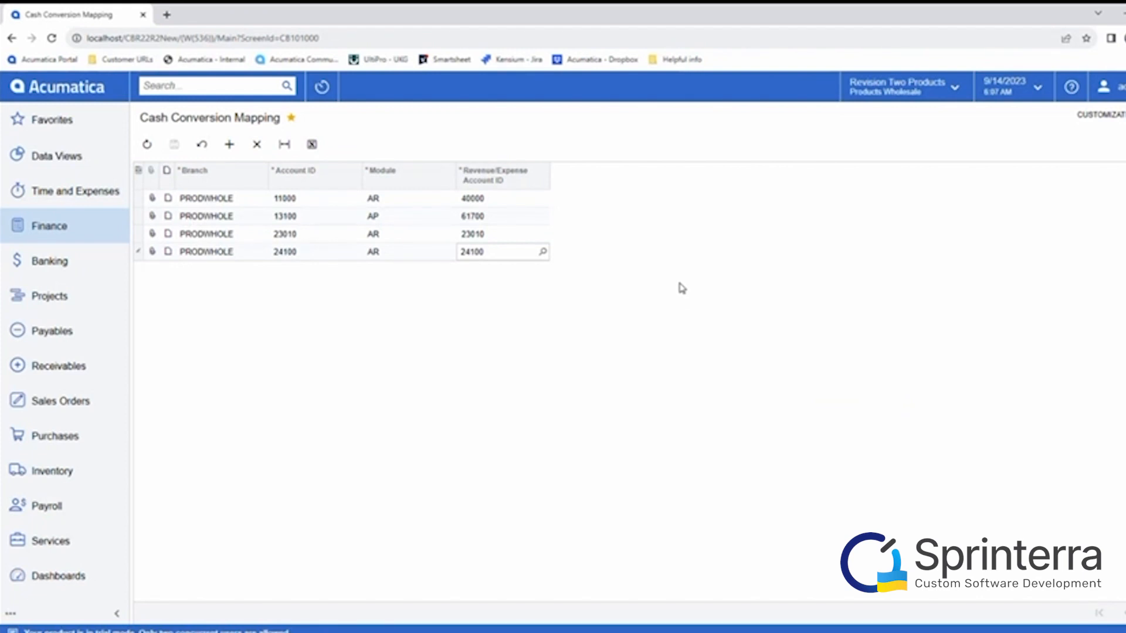
{"action": "left_click", "coordinate": [313, 199]}
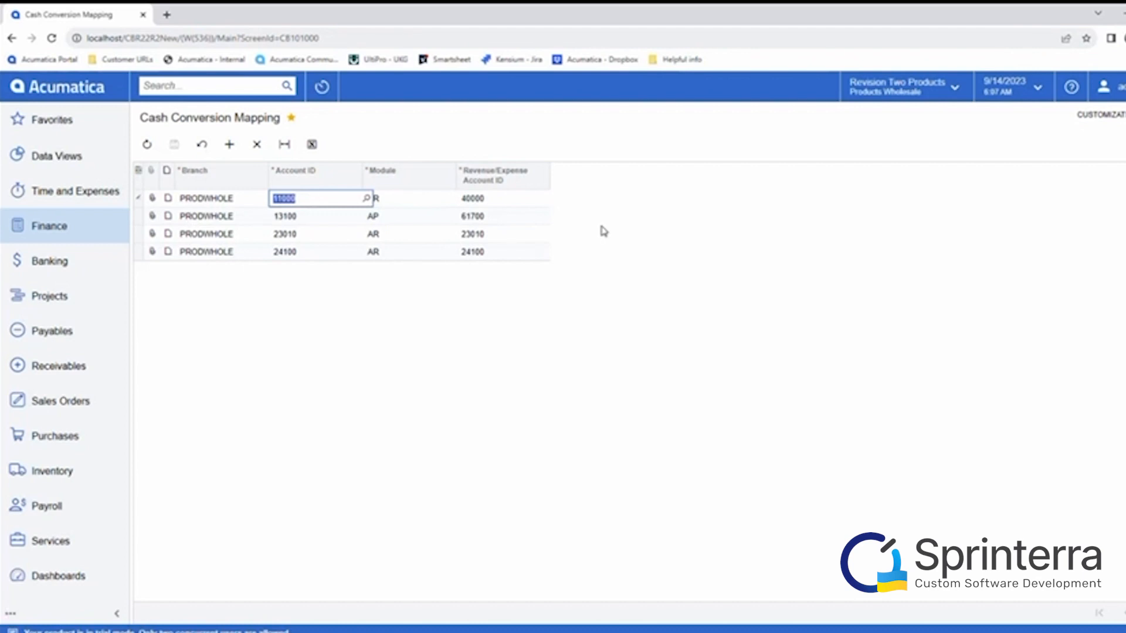
{"action": "left_click", "coordinate": [561, 299]}
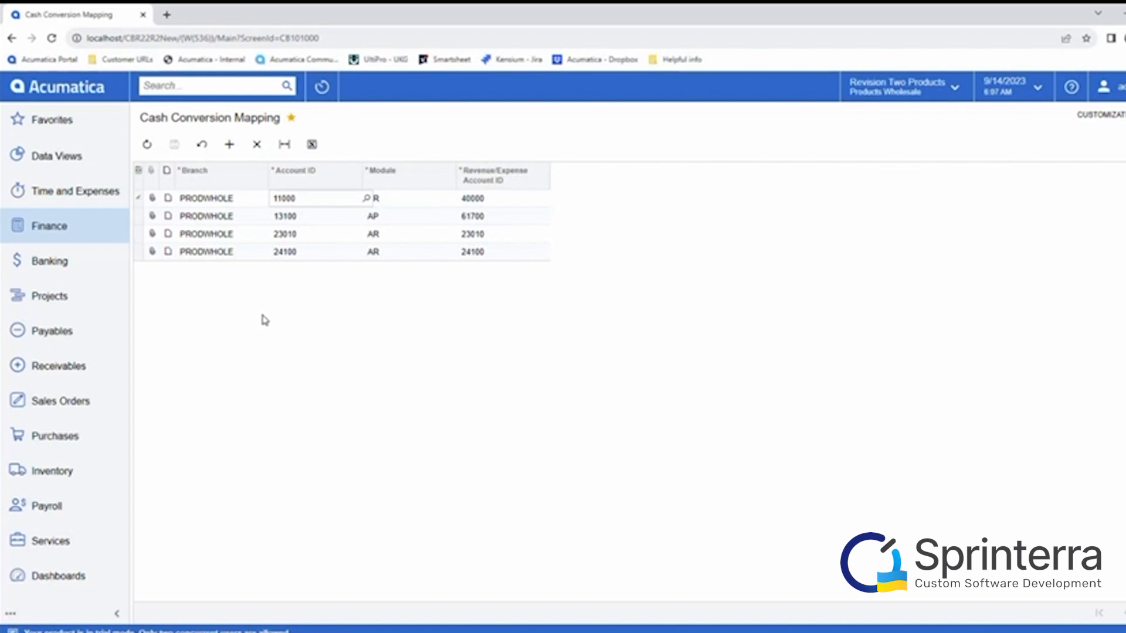
Find the PBL VENDOR record in the Vendors list by searching for "pbl", and open its payment settings
{"action": "left_click", "coordinate": [86, 336]}
{"action": "left_click", "coordinate": [252, 253]}
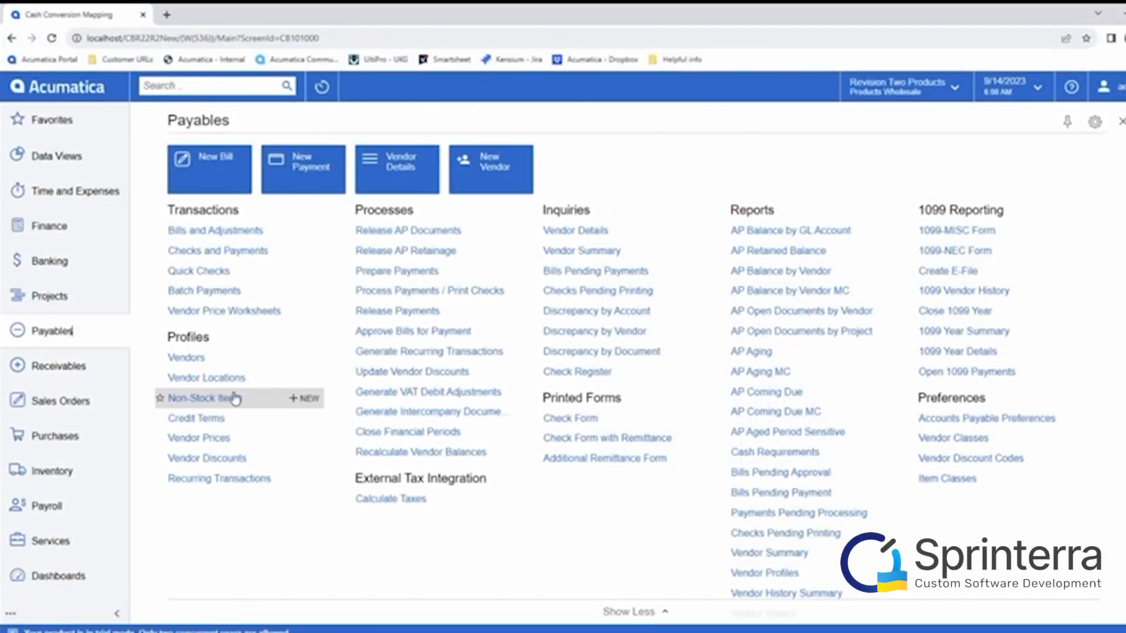
{"action": "left_click", "coordinate": [193, 357]}
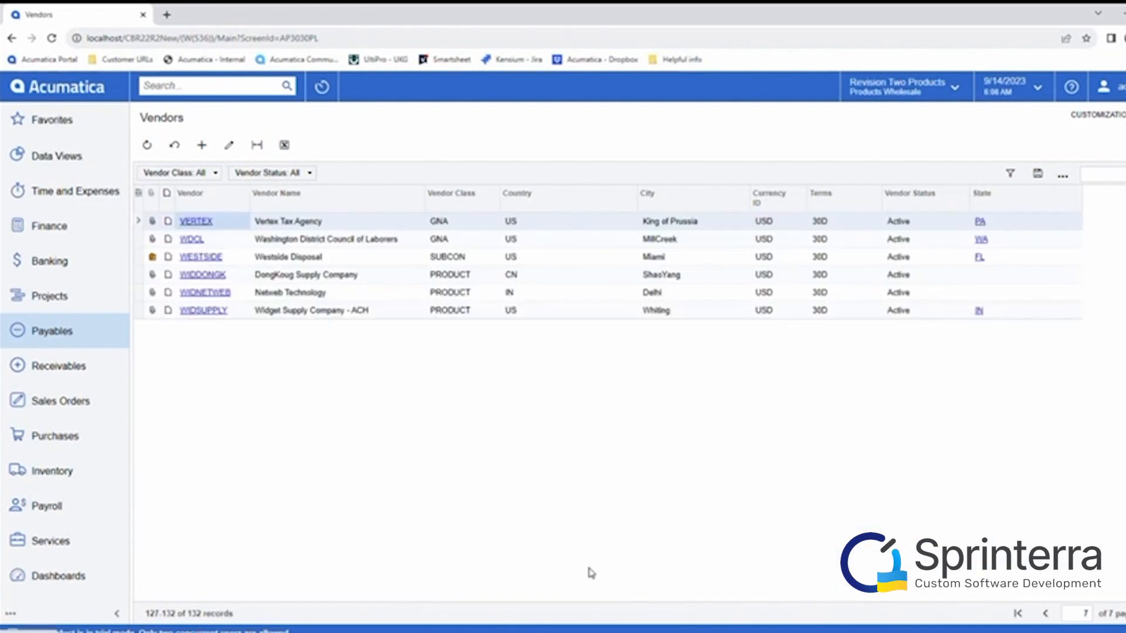
{"action": "left_click", "coordinate": [1102, 174]}
{"action": "type", "text": "pbl"}
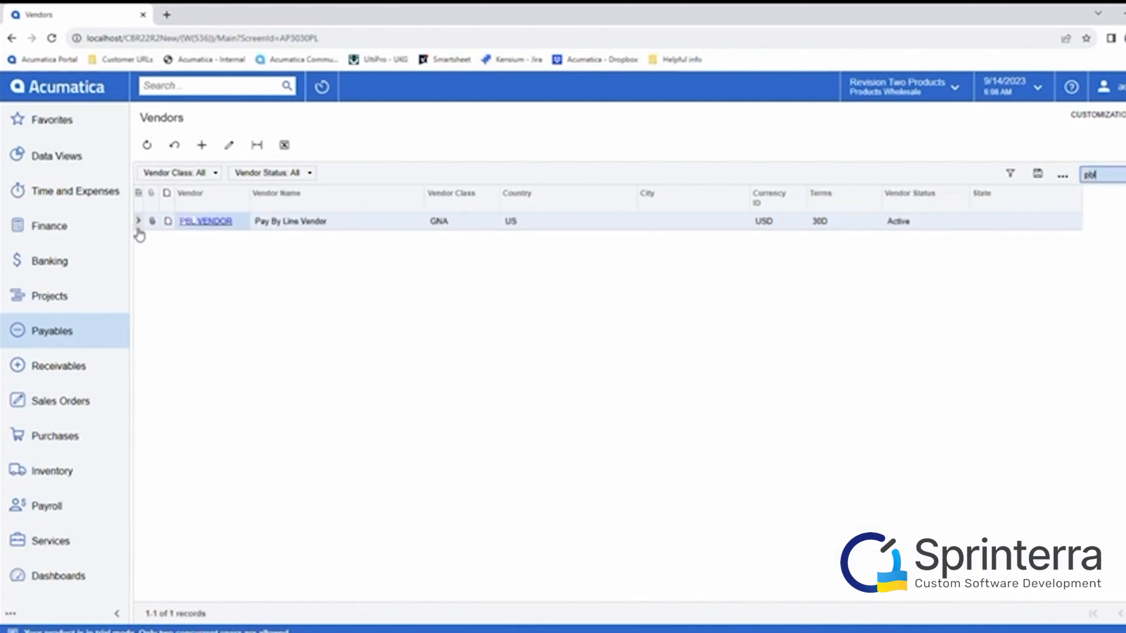
{"action": "left_click", "coordinate": [205, 221]}
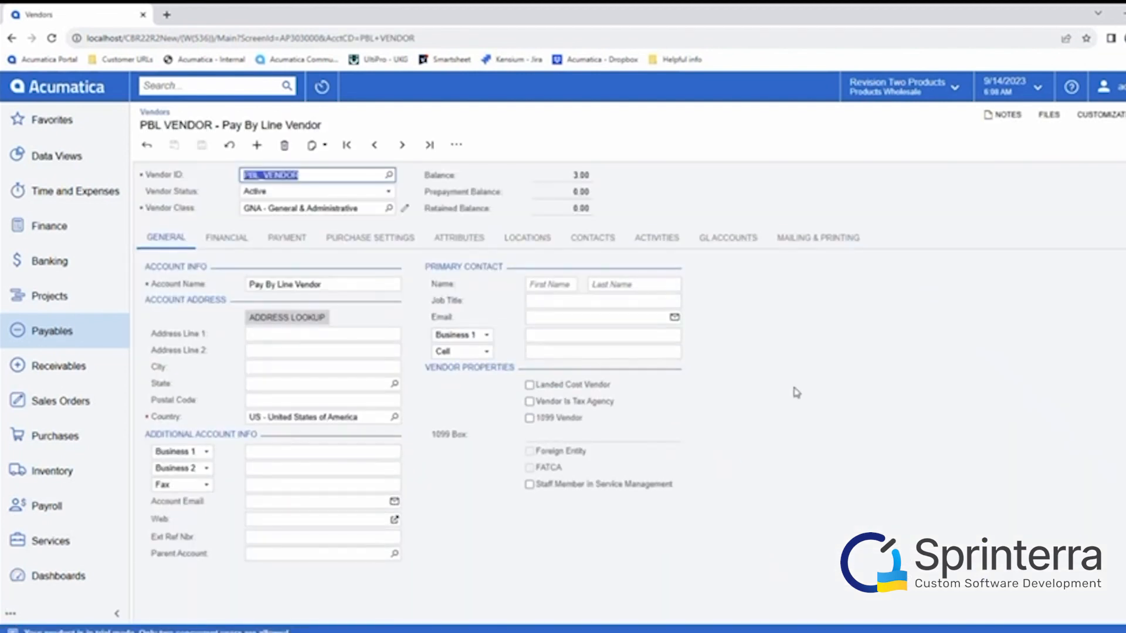
{"action": "left_click", "coordinate": [239, 242]}
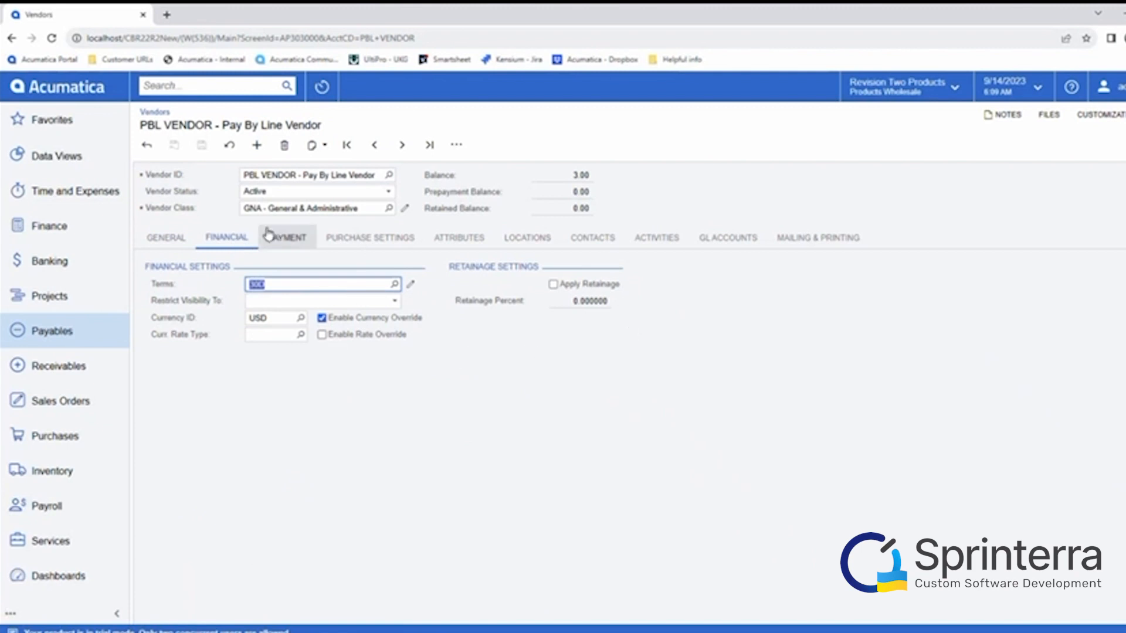
{"action": "left_click", "coordinate": [286, 243]}
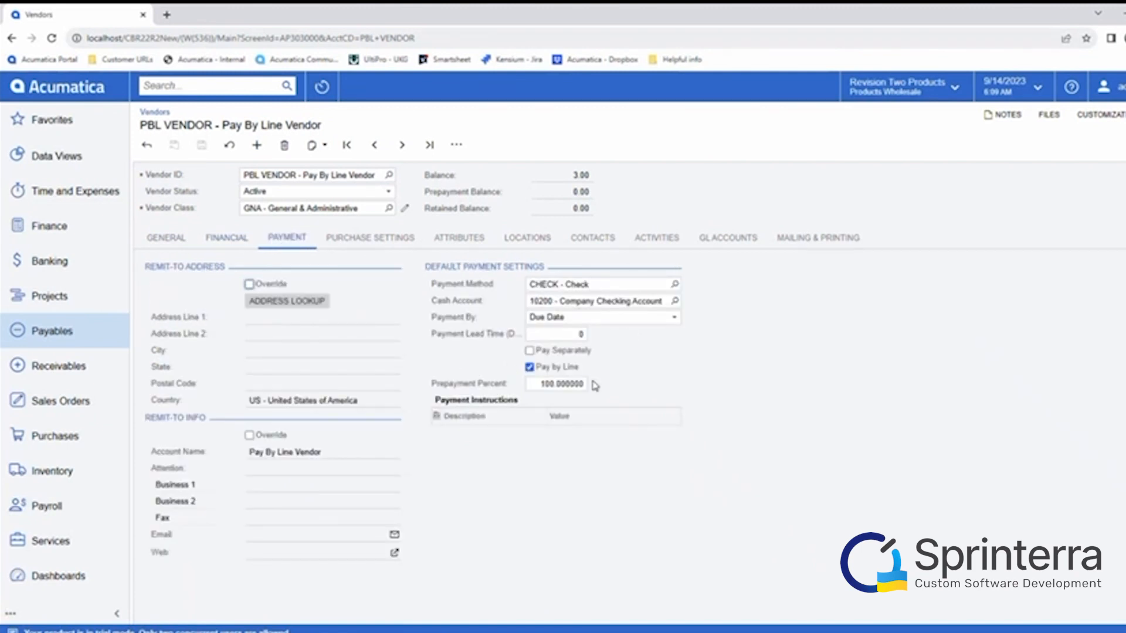
Clear the vendor's Pay by Line option, read the recommendation attached to it, and turn the option back on
{"action": "left_click", "coordinate": [530, 367]}
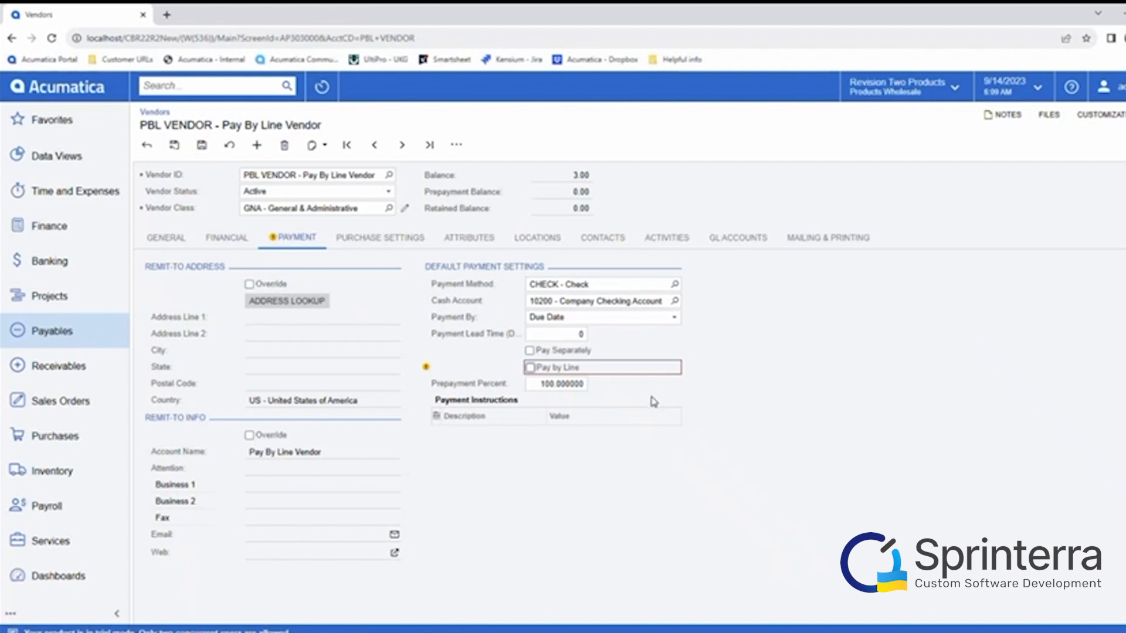
{"action": "mouse_move", "coordinate": [427, 370]}
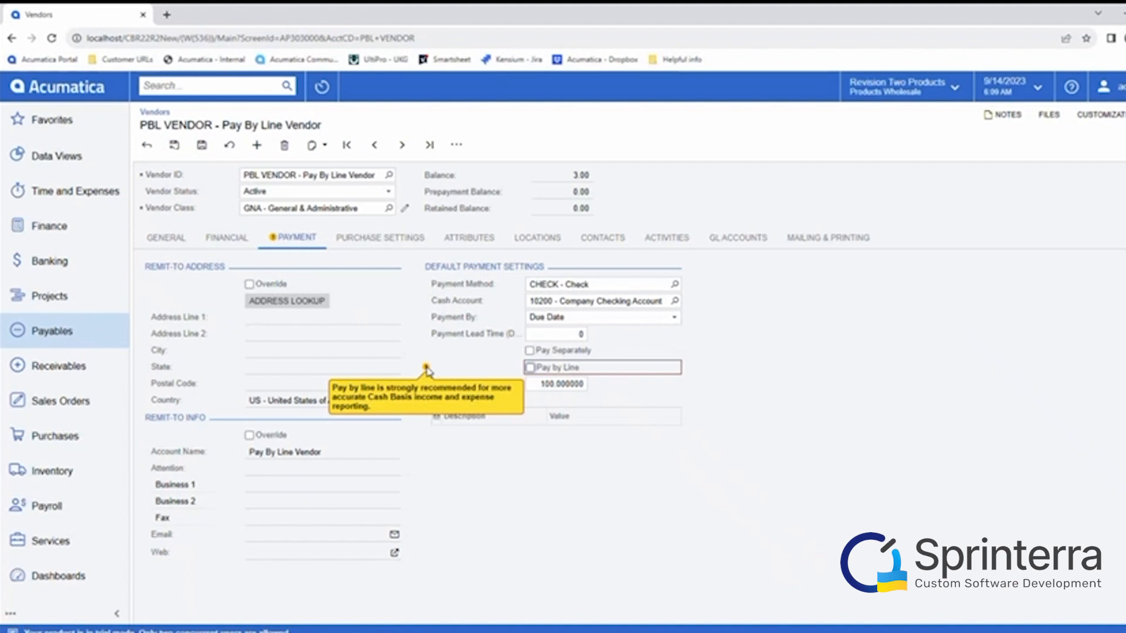
{"action": "left_click", "coordinate": [530, 367]}
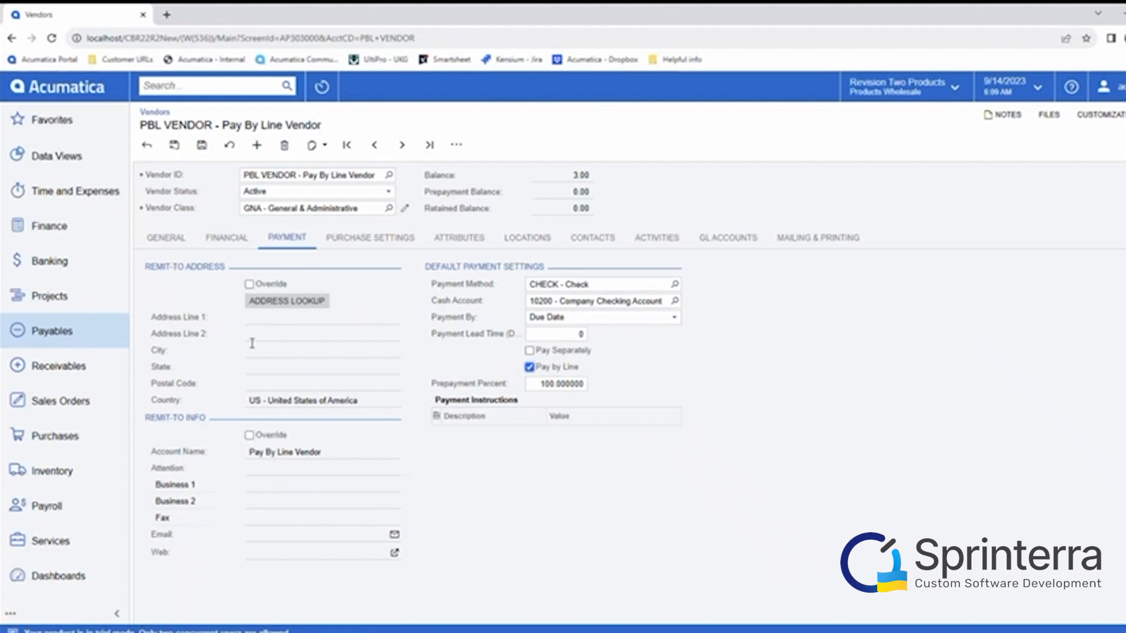
Open the Bills and Adjustments list in a new browser tab, and open bill 003230 to review its applications and detail lines
{"action": "left_click", "coordinate": [87, 336]}
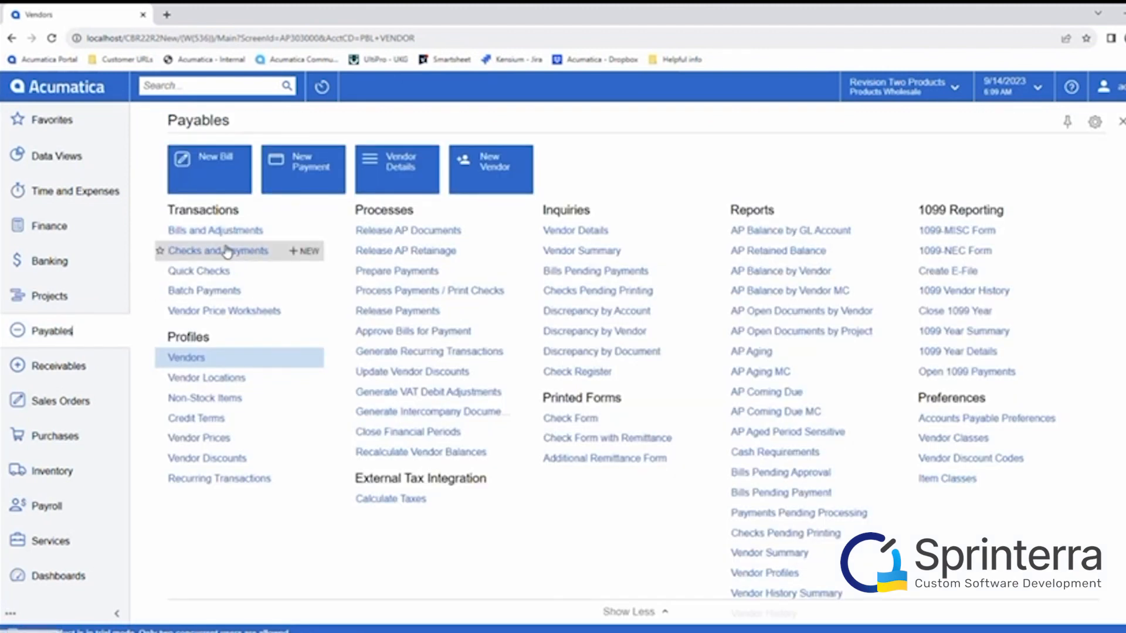
{"action": "right_click", "coordinate": [232, 235]}
{"action": "left_click", "coordinate": [209, 252]}
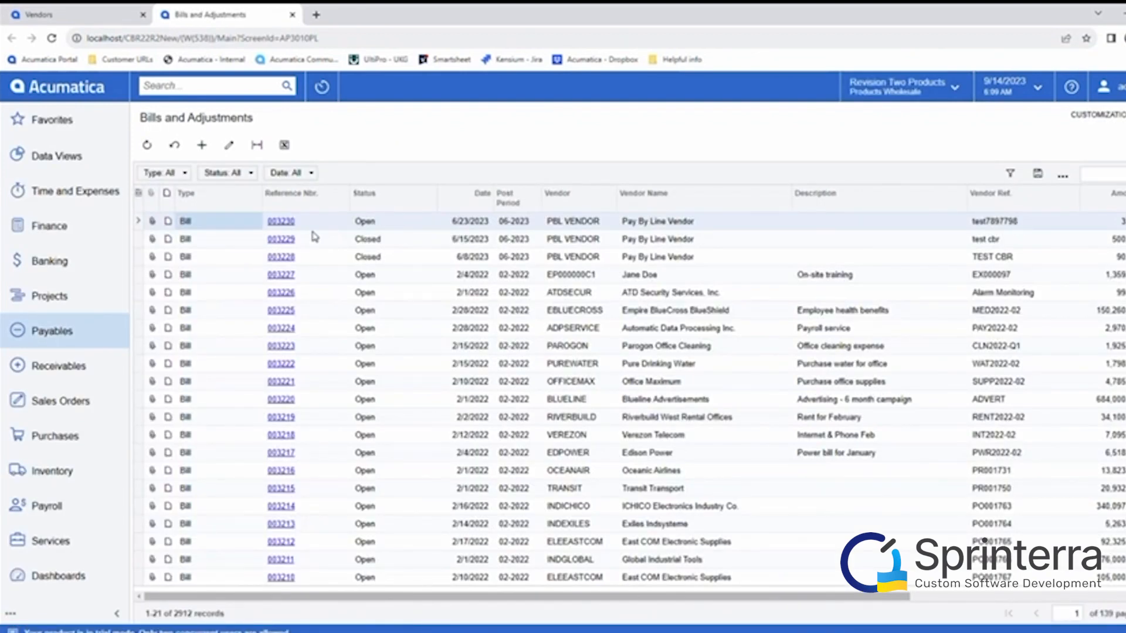
{"action": "left_click", "coordinate": [281, 222]}
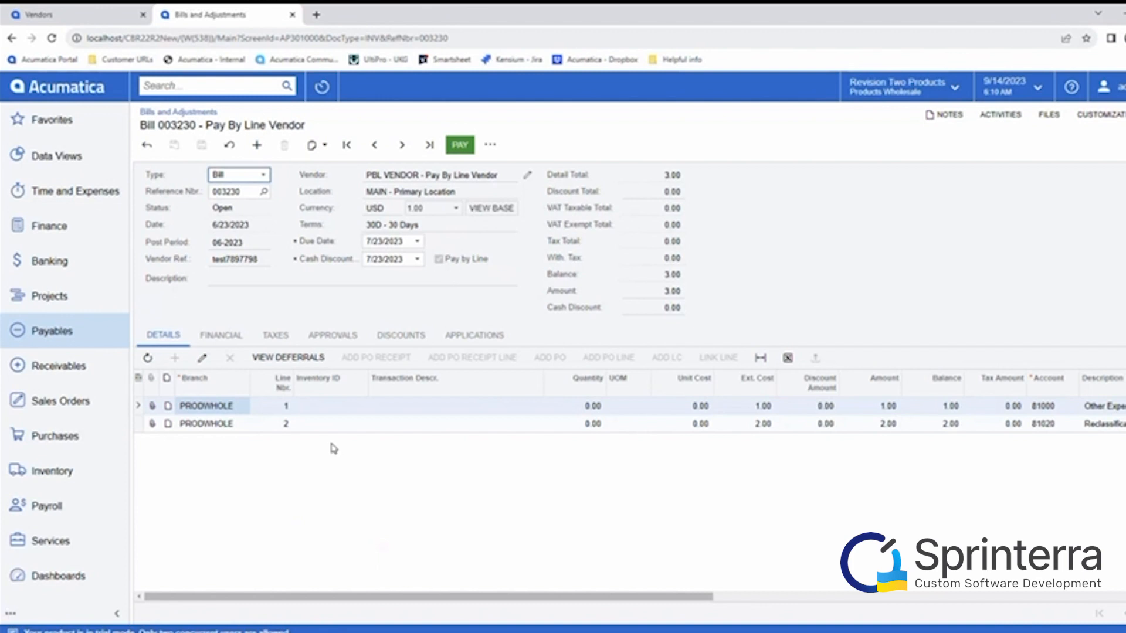
{"action": "left_click", "coordinate": [475, 335]}
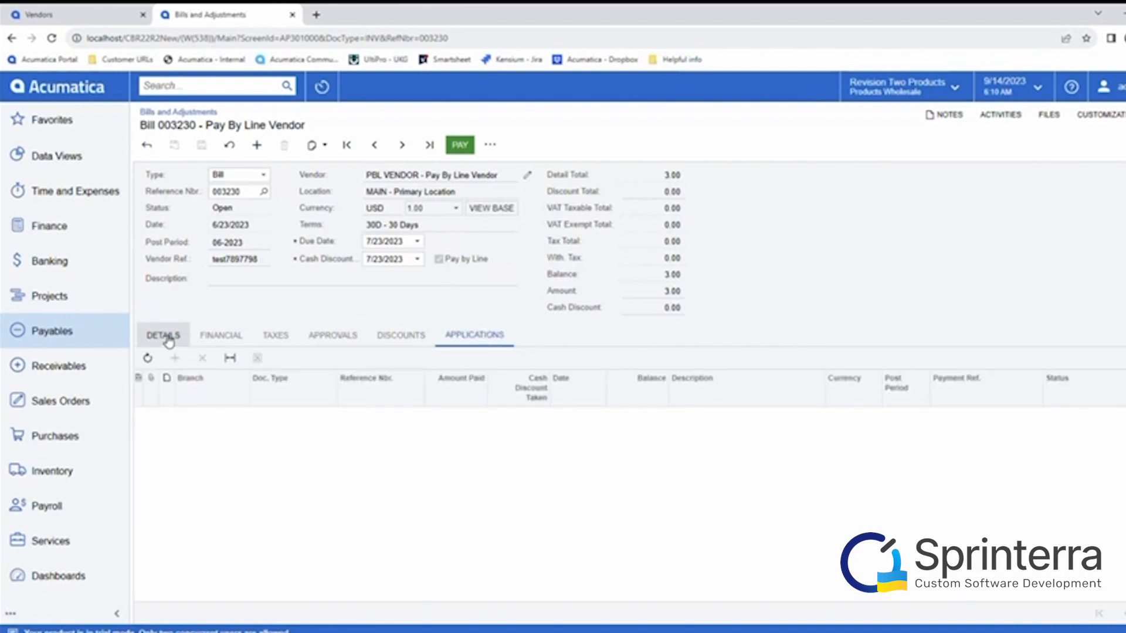
{"action": "left_click", "coordinate": [167, 337]}
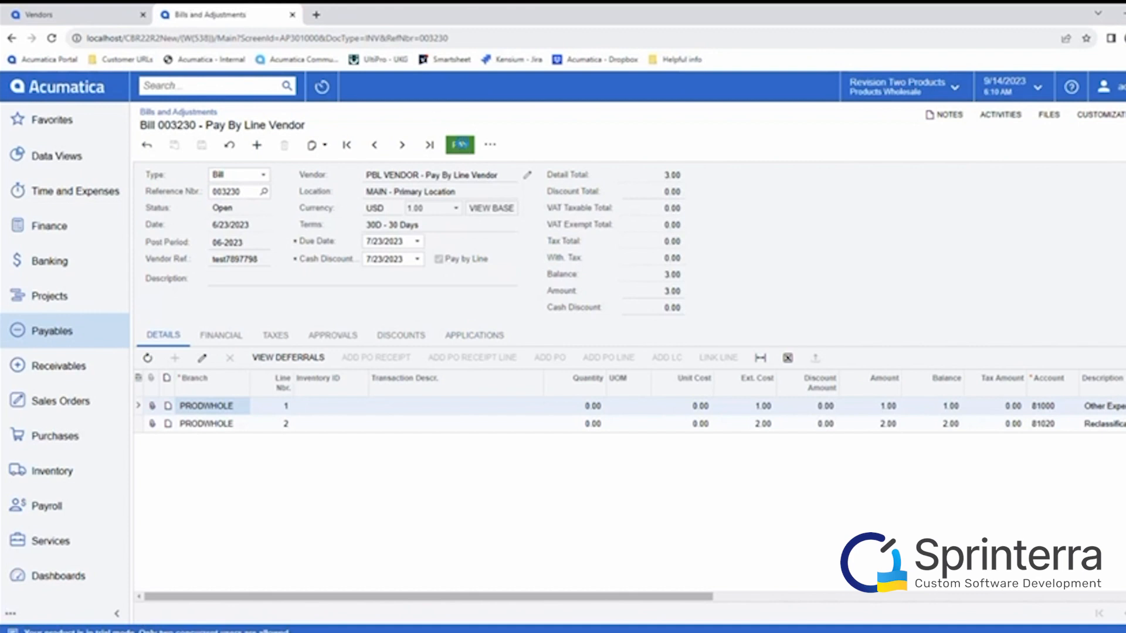
Start a check payment for bill 003230, and review the bill lines it applies to
{"action": "left_click", "coordinate": [461, 145]}
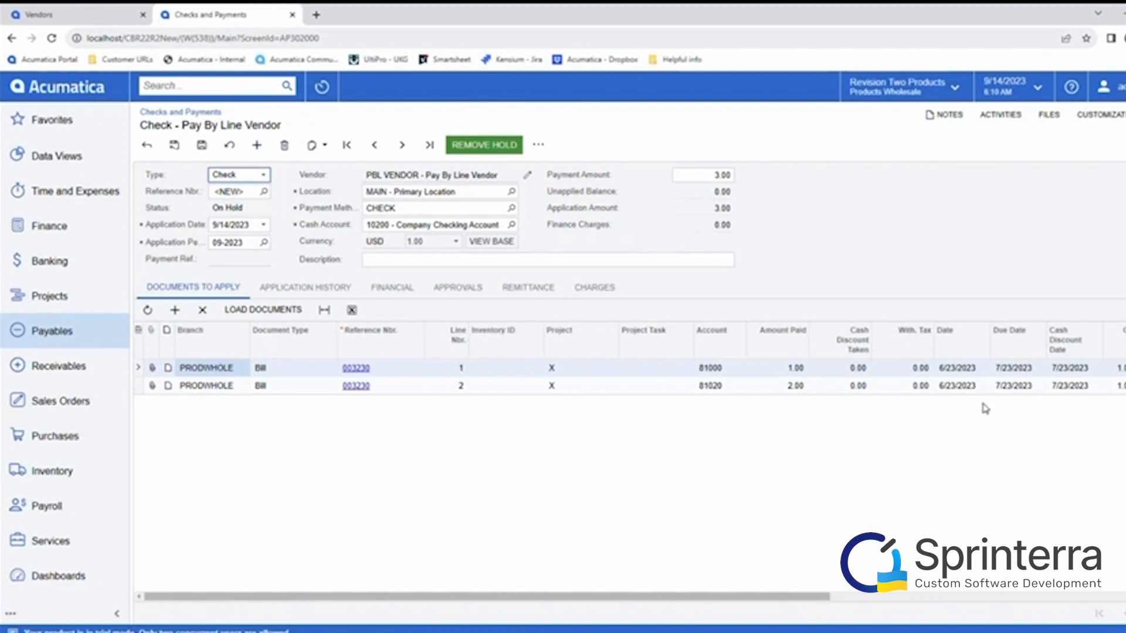
{"action": "left_click_drag", "start_coordinate": [528, 595], "coordinate": [1003, 591]}
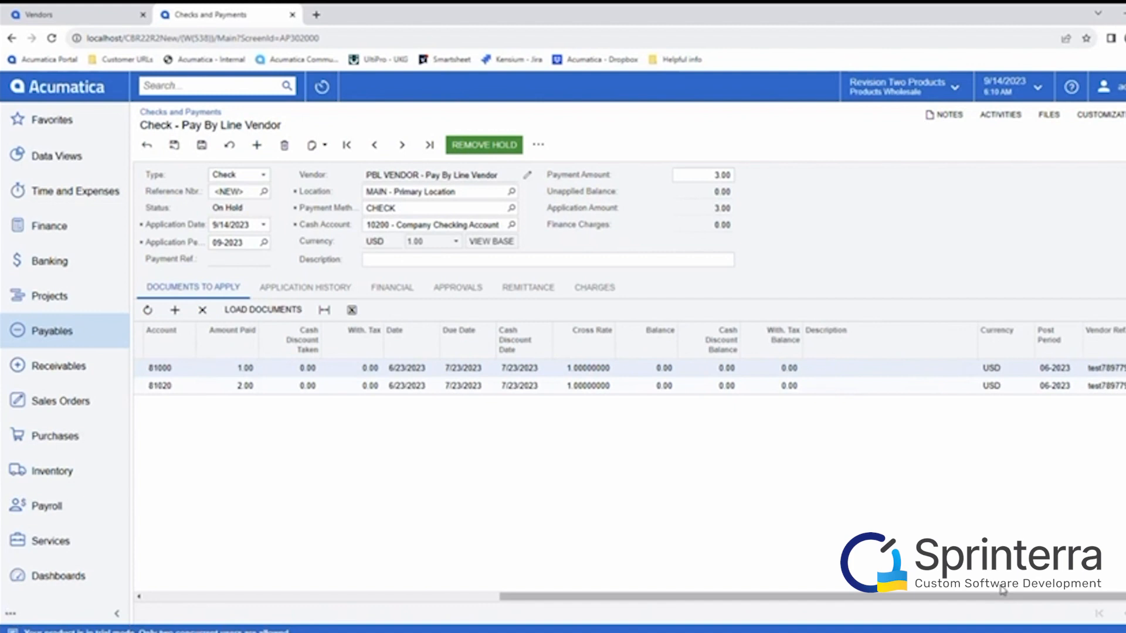
{"action": "left_click_drag", "start_coordinate": [810, 596], "coordinate": [420, 588]}
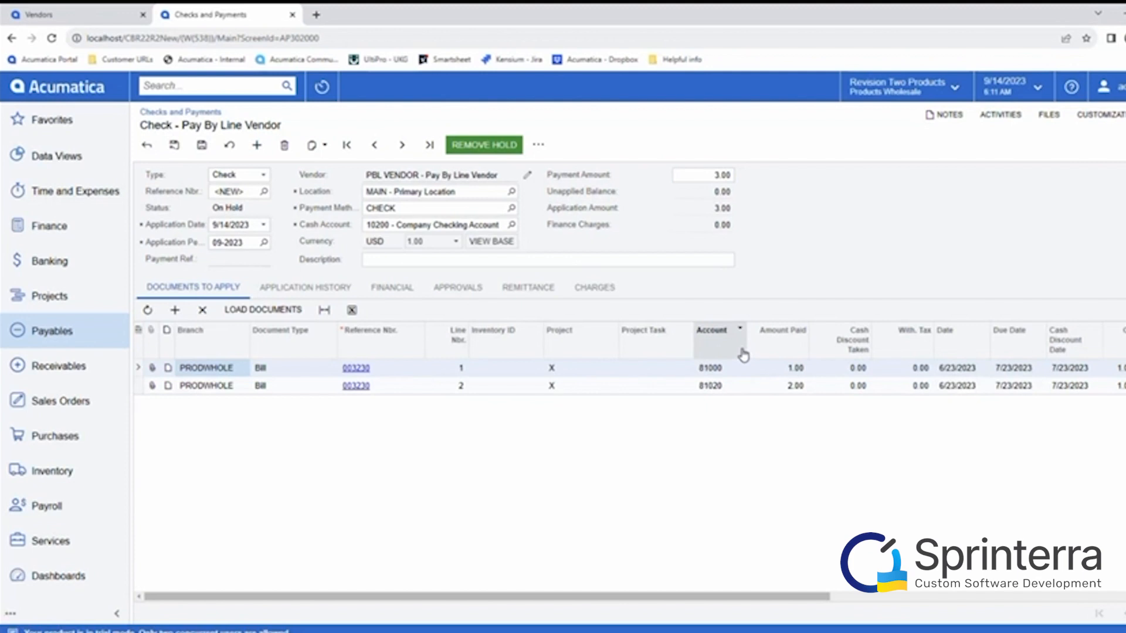
Take the Pay By Line Vendor check off hold, and process it through to release
{"action": "left_click", "coordinate": [486, 145]}
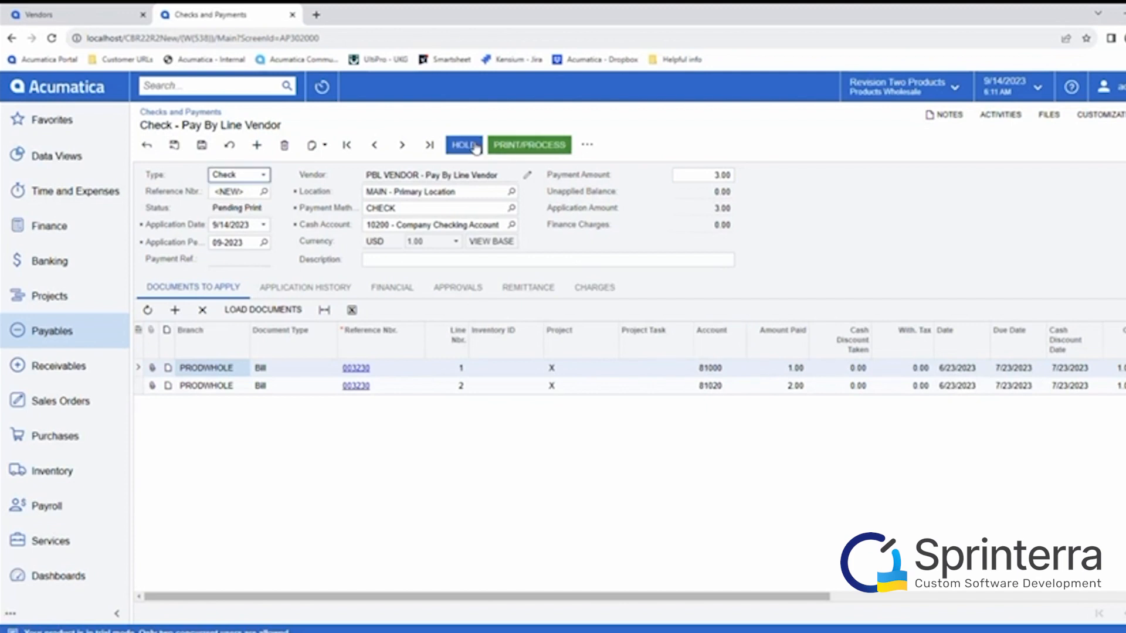
{"action": "left_click", "coordinate": [540, 146]}
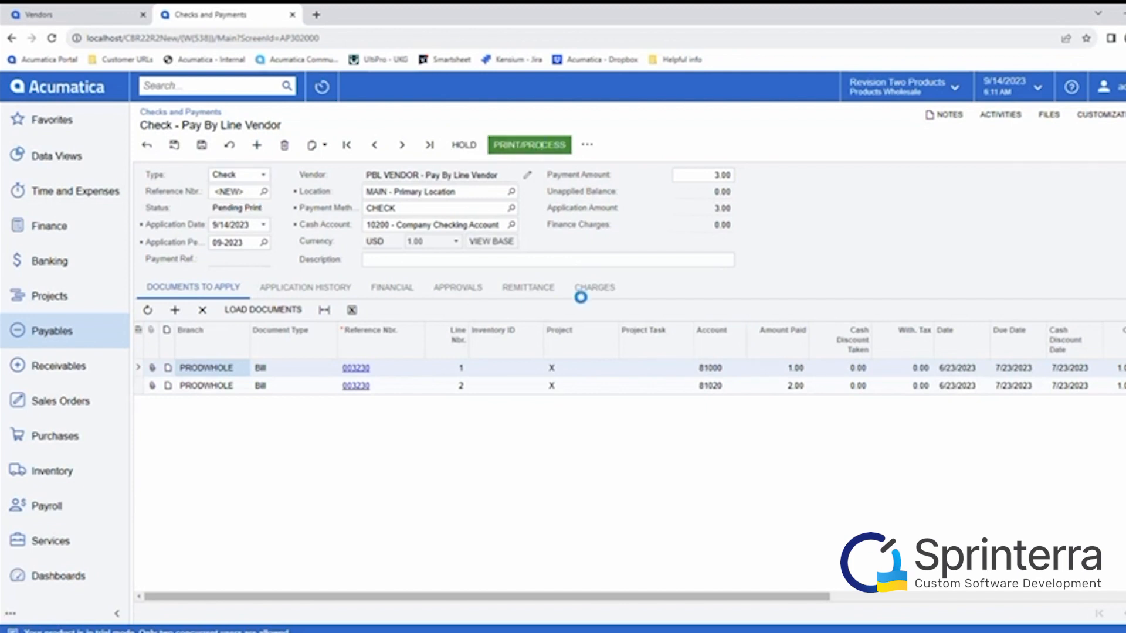
{"action": "left_click", "coordinate": [245, 144]}
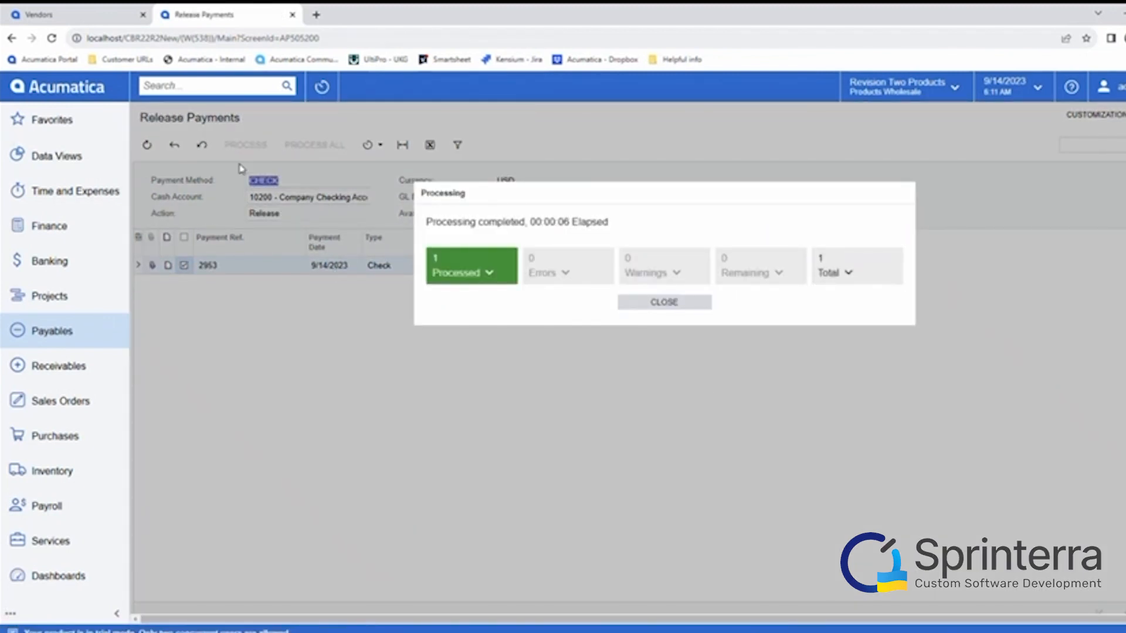
{"action": "left_click", "coordinate": [658, 303]}
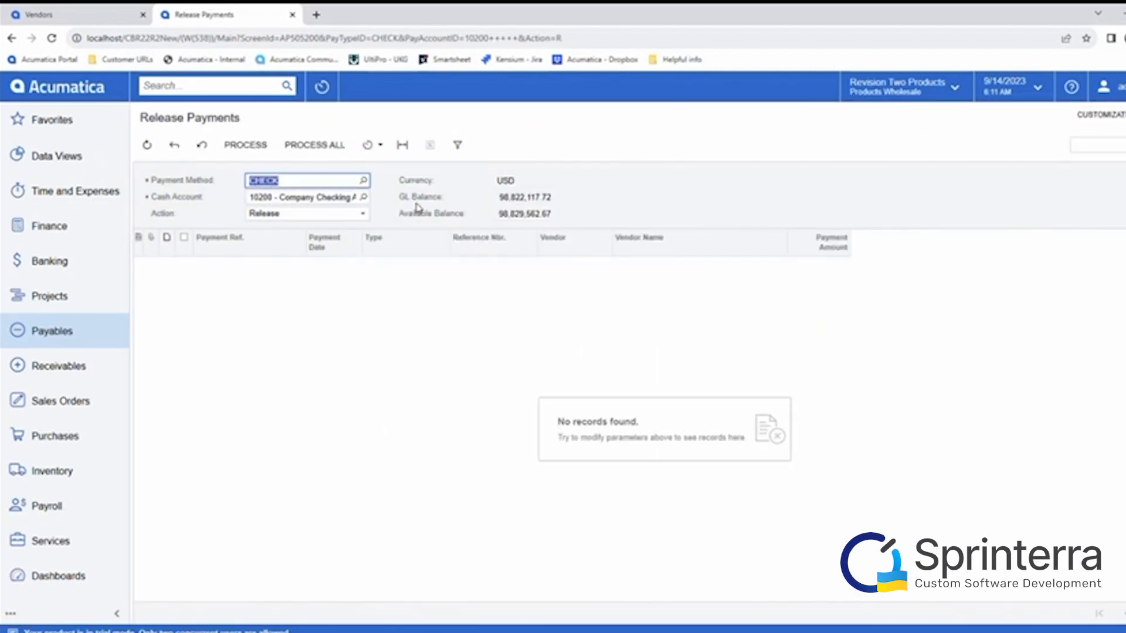
Run Cash Conversion for financial period 09-2023 on the PRODWHOLE AP check
{"action": "left_click", "coordinate": [68, 228]}
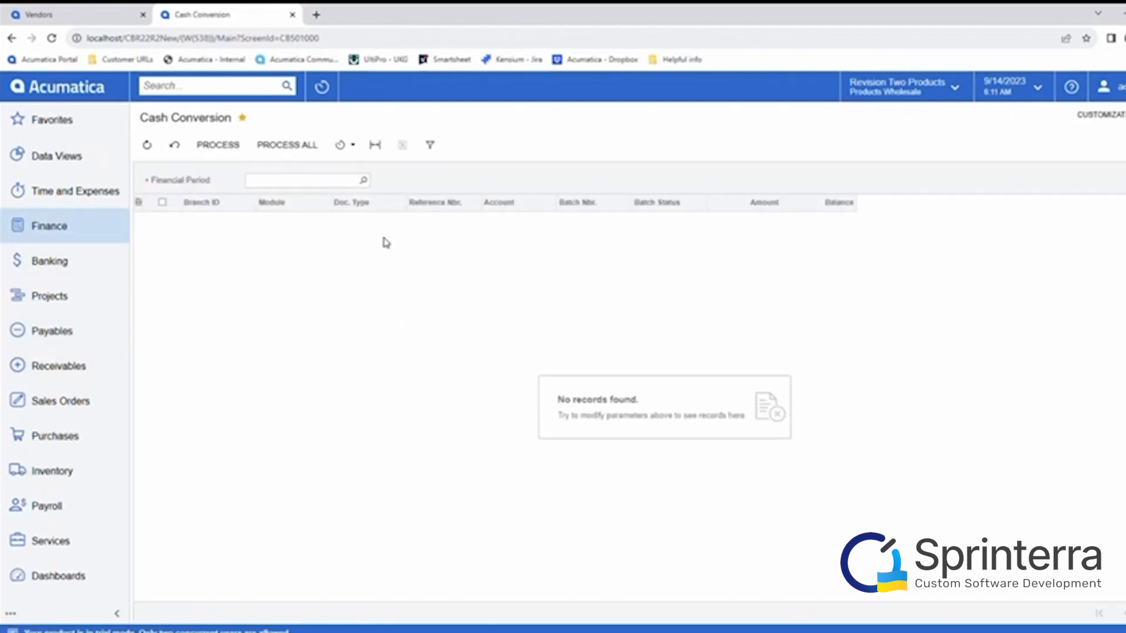
{"action": "left_click", "coordinate": [363, 180]}
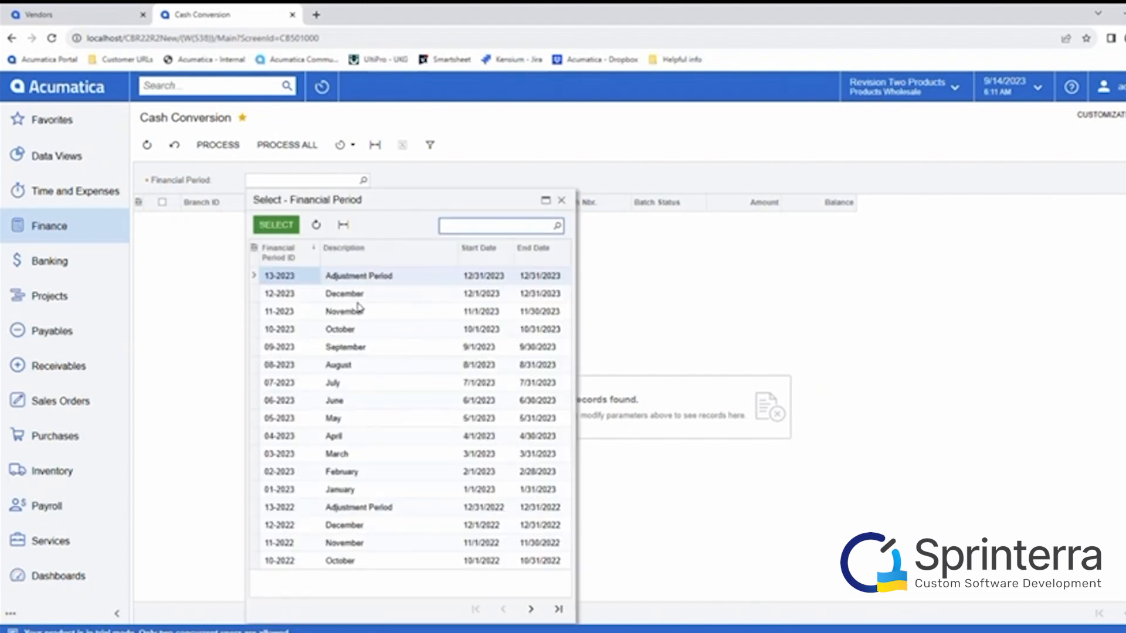
{"action": "double_click", "coordinate": [343, 347]}
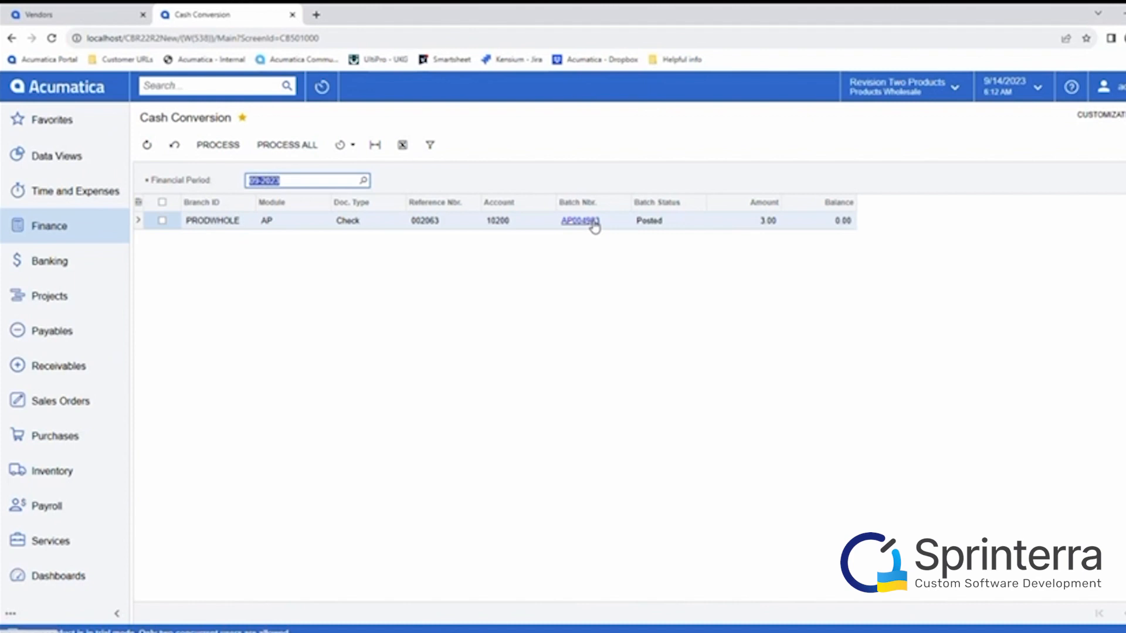
{"action": "left_click", "coordinate": [162, 220]}
{"action": "left_click", "coordinate": [225, 147]}
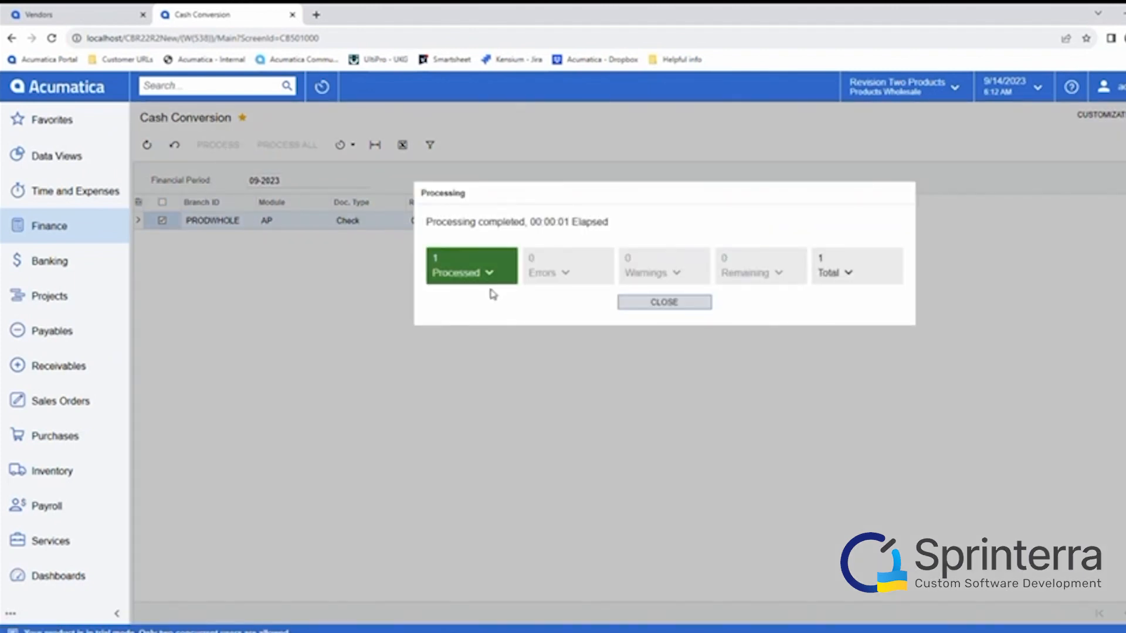
{"action": "left_click", "coordinate": [692, 304]}
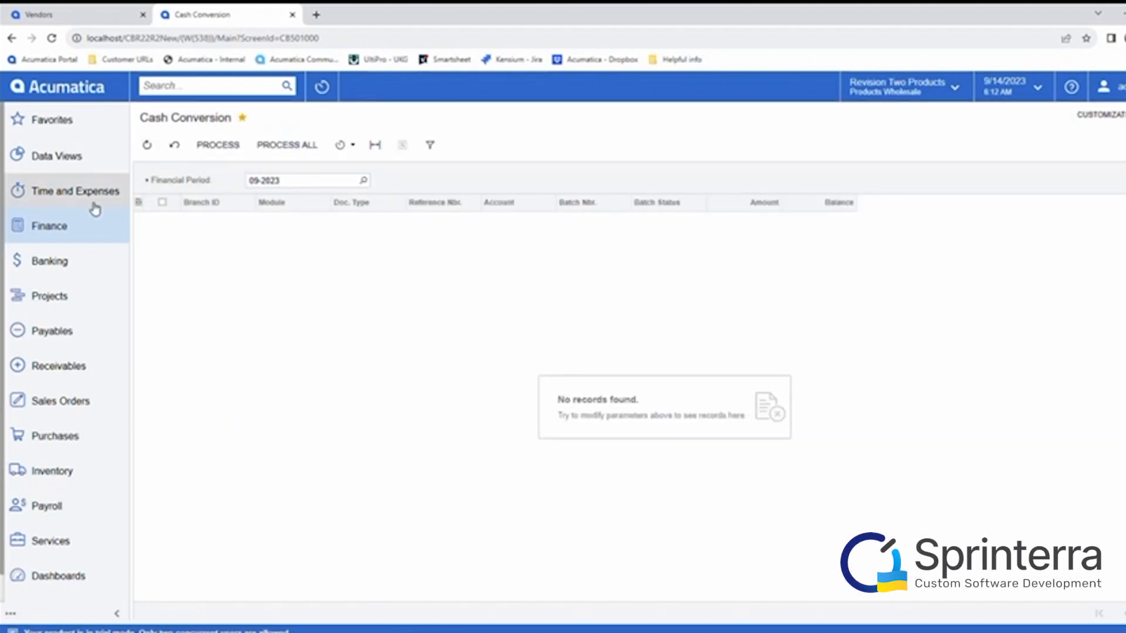
Open batch GL001866 from Journal Transactions, and examine the debit and credit lines of the checking account, Other Expense and Reclassification accounts
{"action": "left_click", "coordinate": [68, 225]}
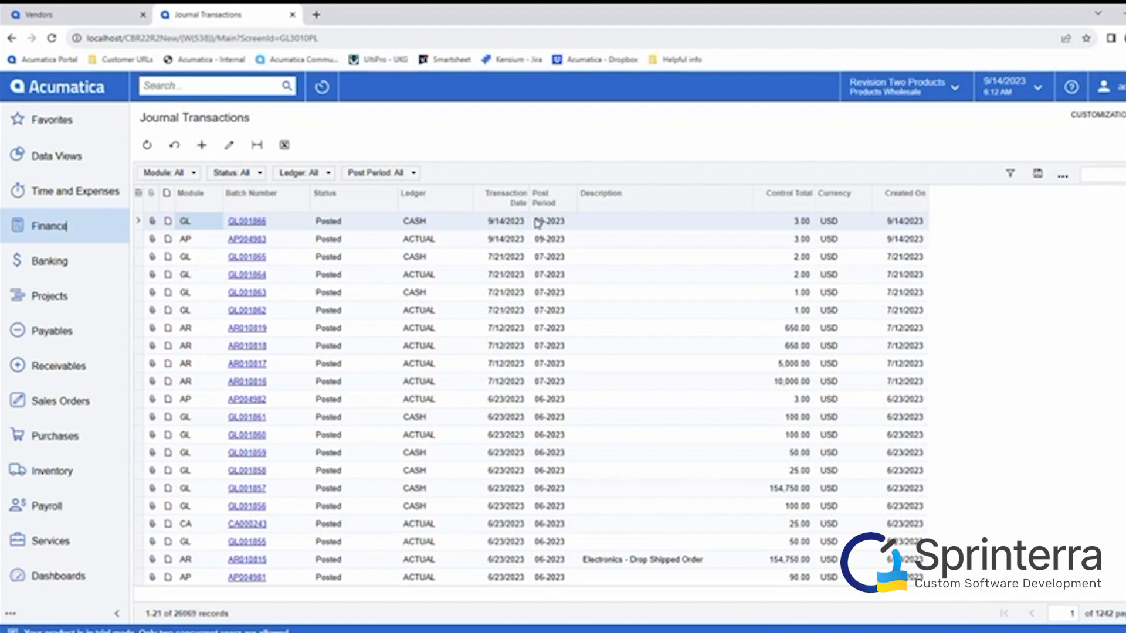
{"action": "left_click", "coordinate": [243, 223]}
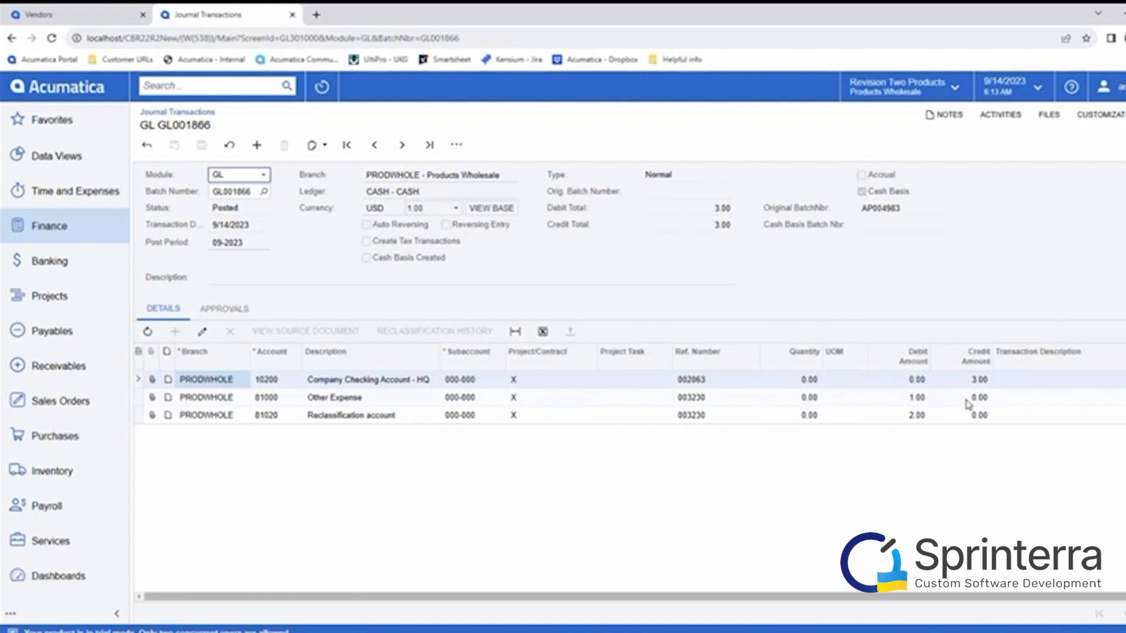
{"action": "left_click", "coordinate": [327, 404]}
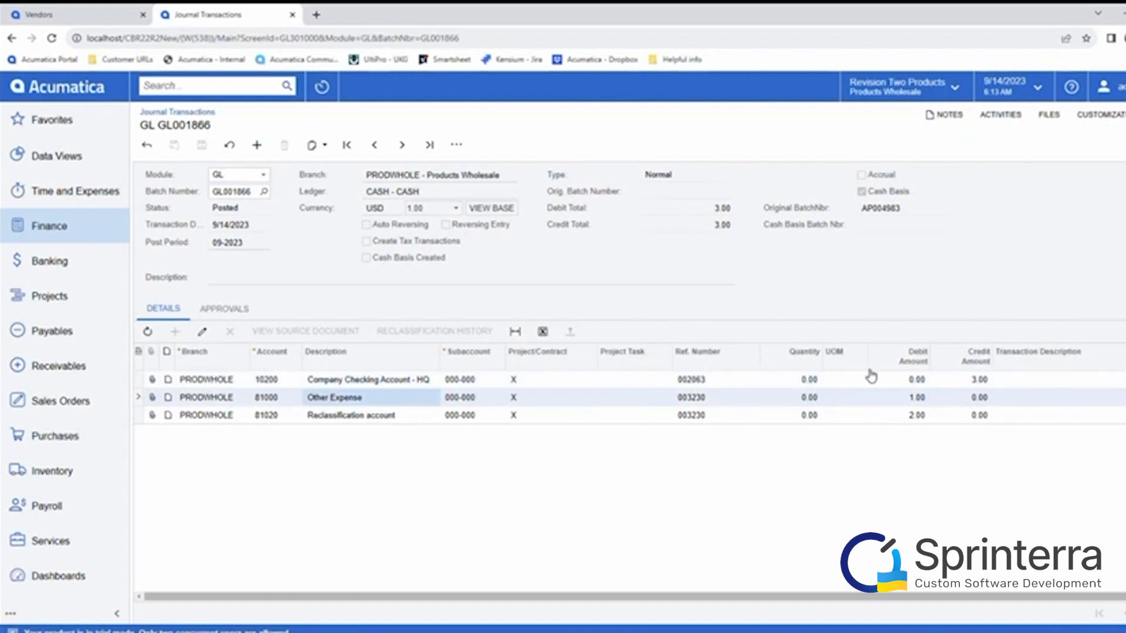
{"action": "left_click", "coordinate": [423, 421]}
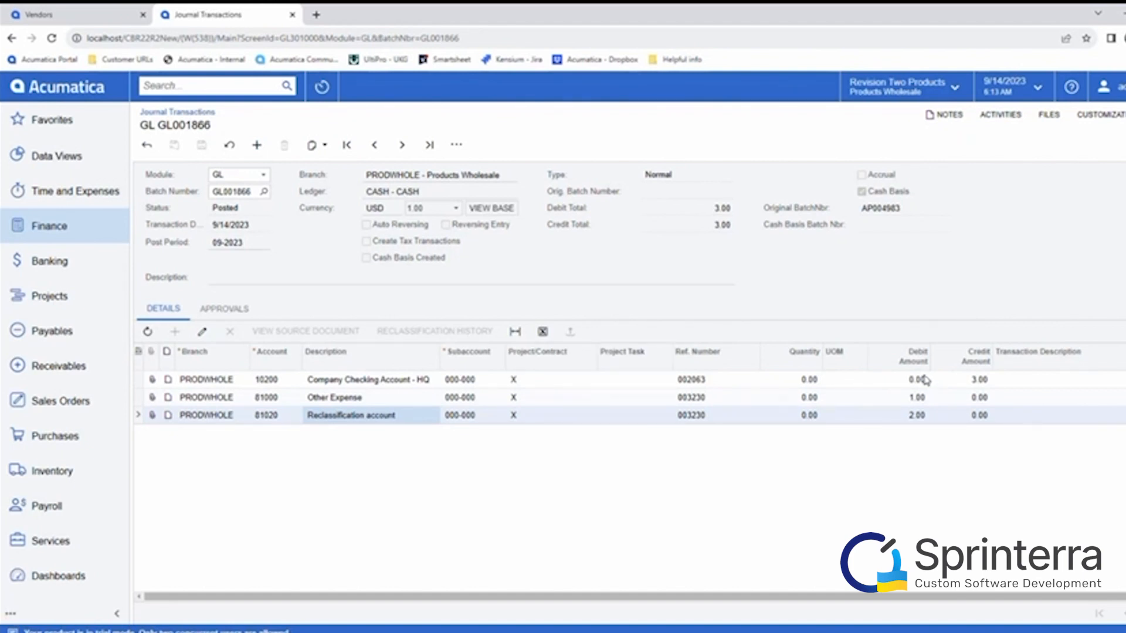
{"action": "left_click", "coordinate": [987, 382]}
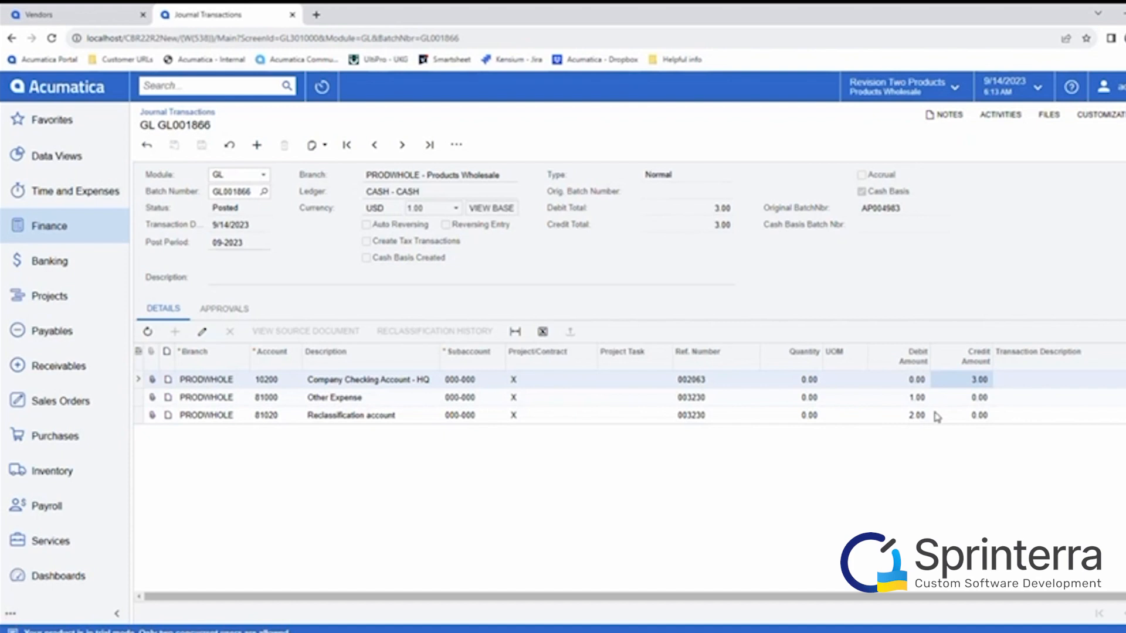
Open bill 003227 from Bills and Adjustments, and examine its Pay by Line setting and balance
{"action": "left_click", "coordinate": [94, 223]}
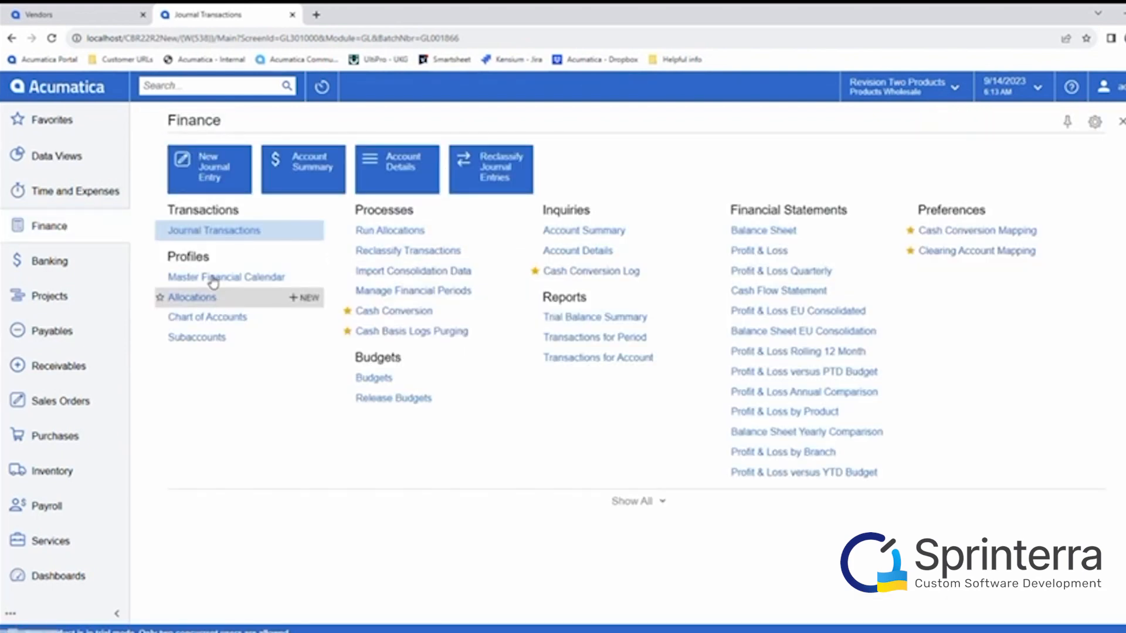
{"action": "left_click", "coordinate": [77, 328]}
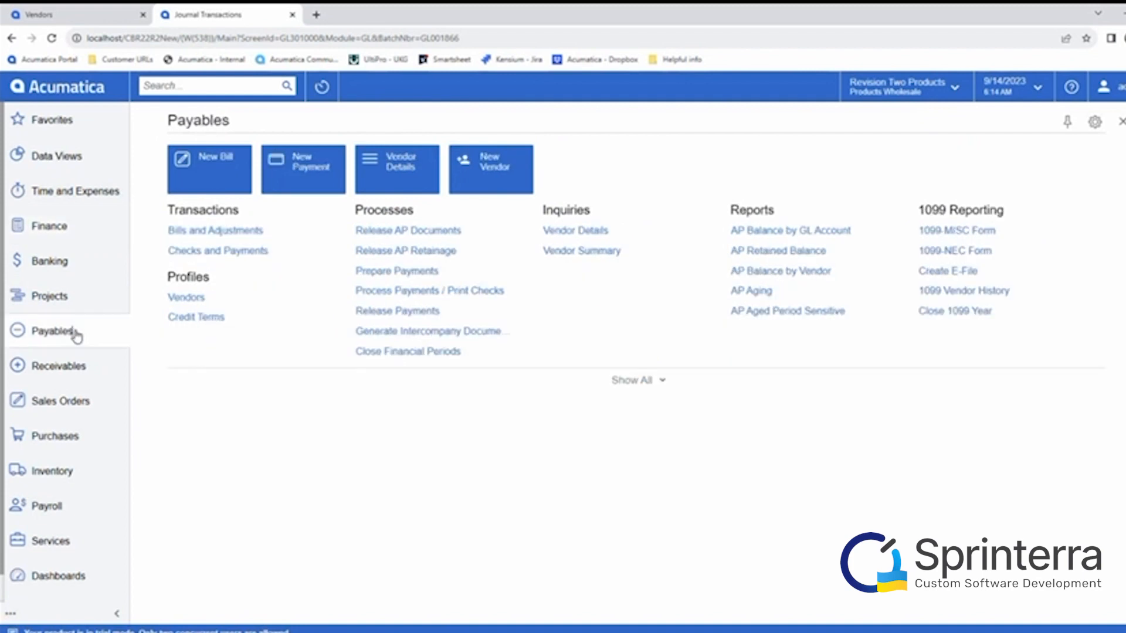
{"action": "left_click", "coordinate": [220, 231]}
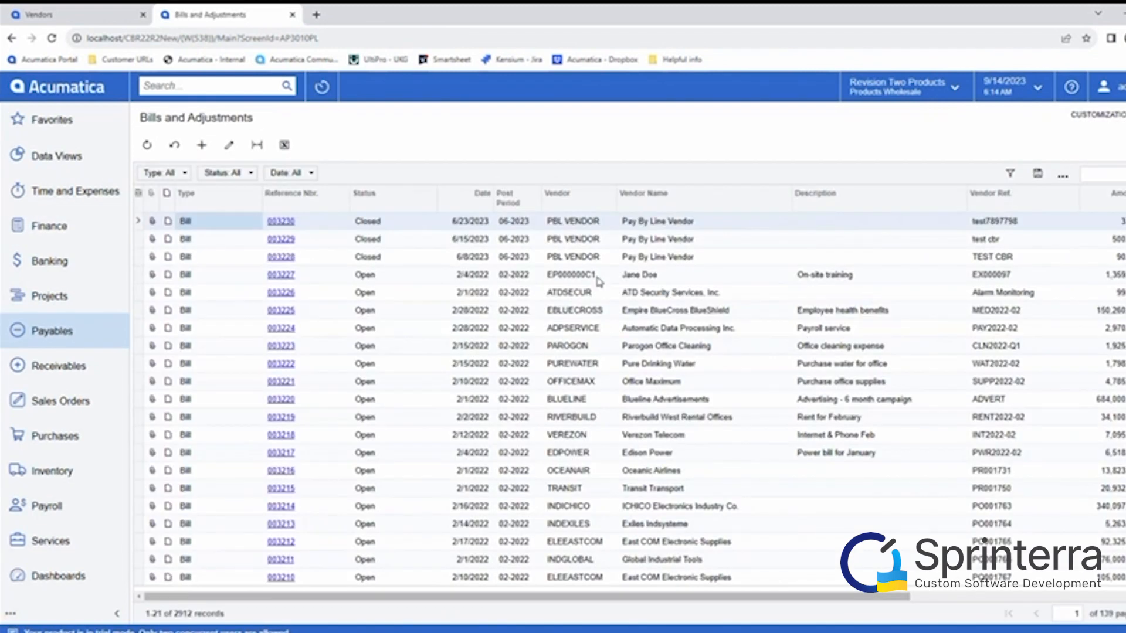
{"action": "left_click", "coordinate": [682, 281]}
{"action": "left_click", "coordinate": [276, 275]}
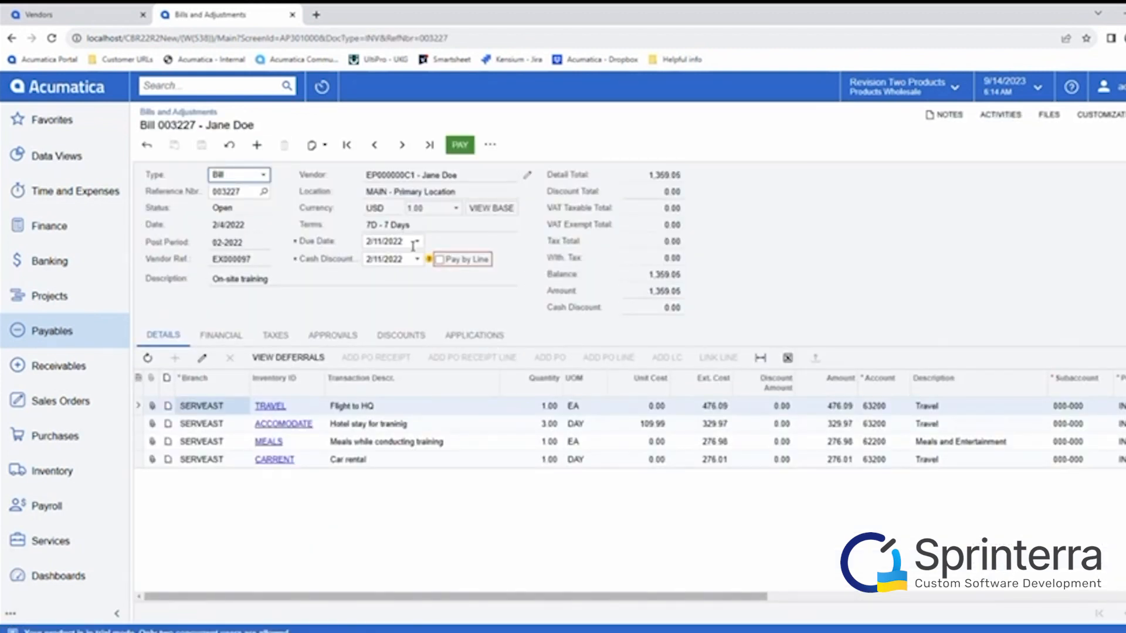
{"action": "mouse_move", "coordinate": [430, 262]}
{"action": "left_click", "coordinate": [684, 274]}
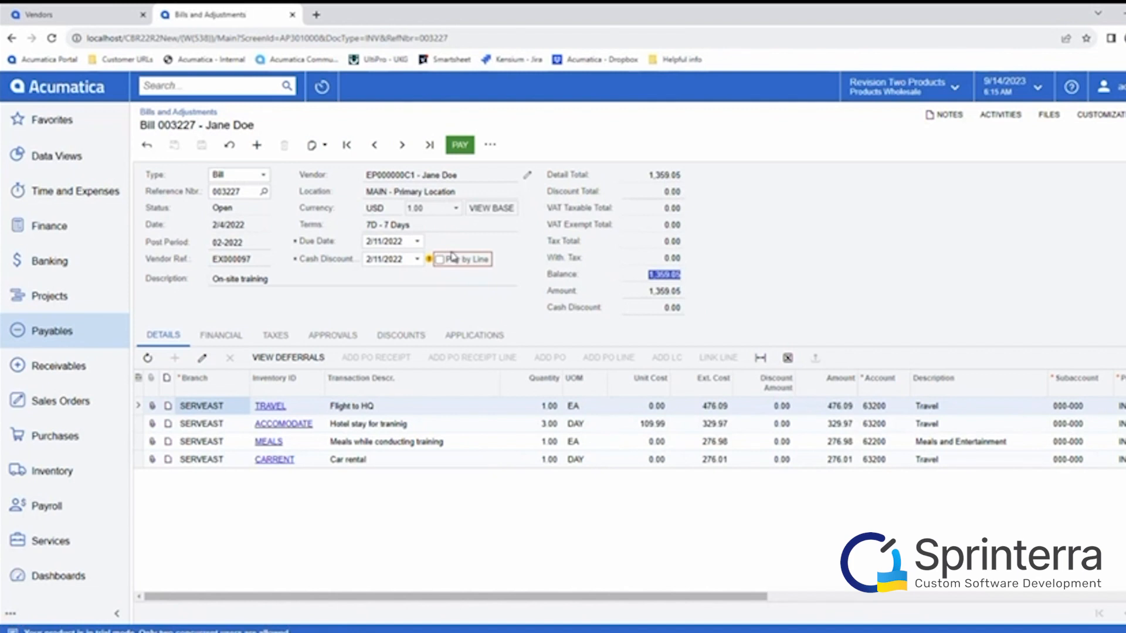
View the employee record behind the bill's vendor and its additional sections, and return to the vendor list
{"action": "left_click", "coordinate": [452, 214]}
{"action": "left_click", "coordinate": [528, 175]}
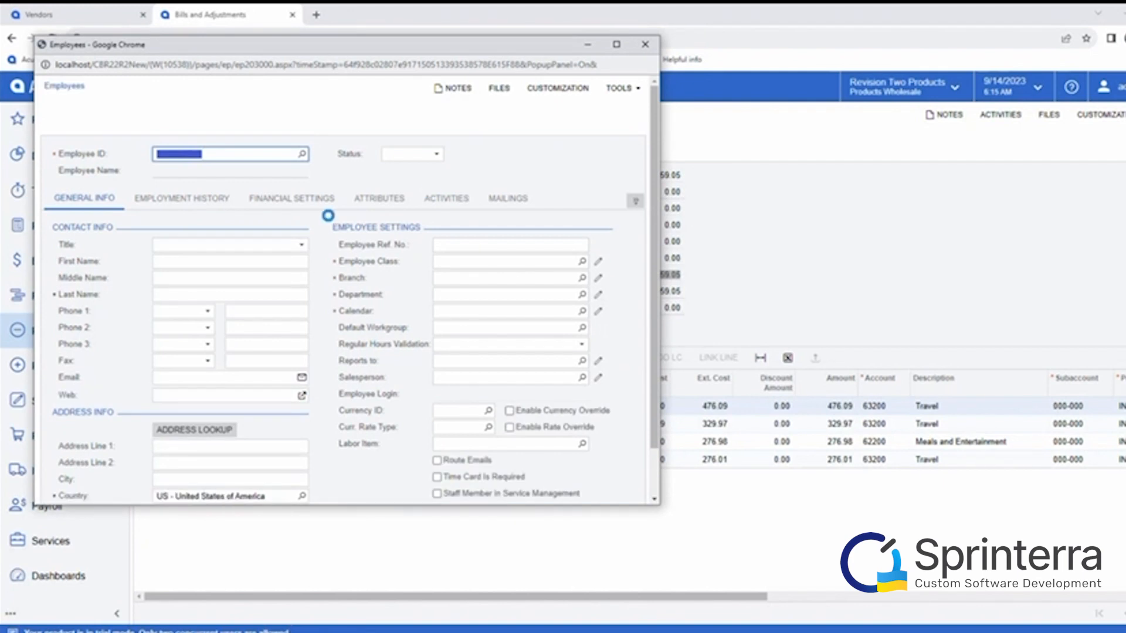
{"action": "left_click", "coordinate": [635, 201]}
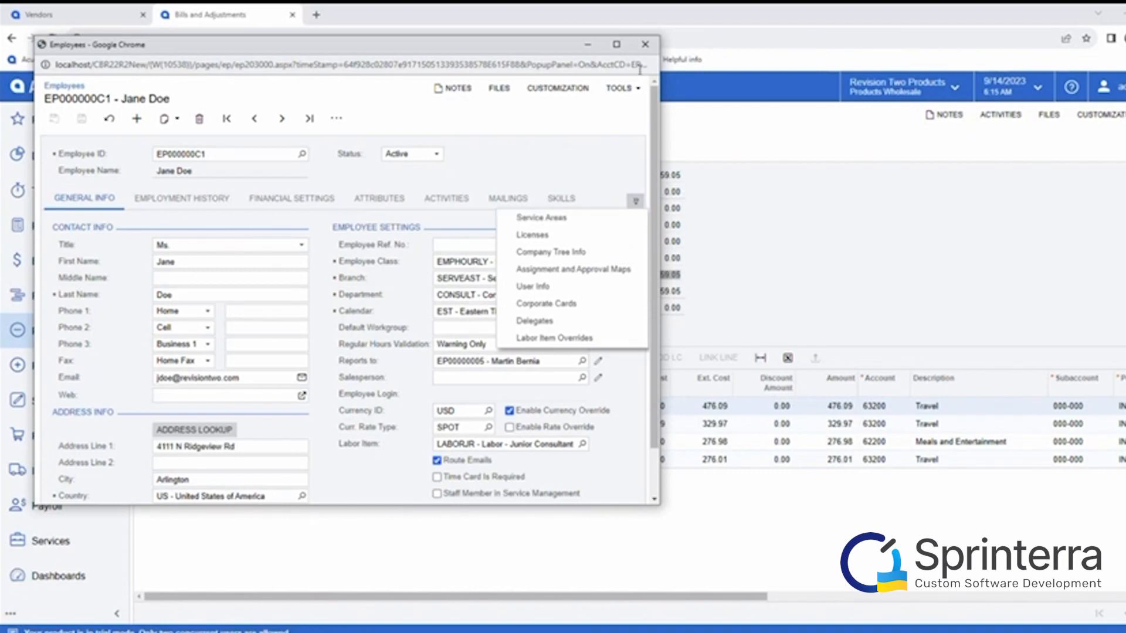
{"action": "left_click", "coordinate": [645, 44]}
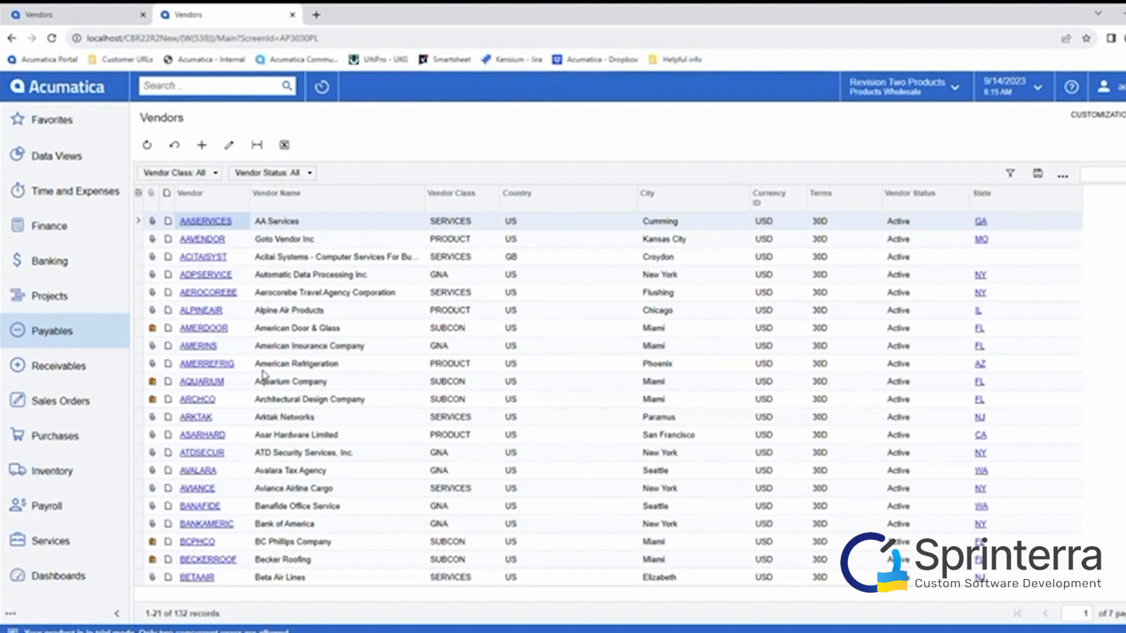
Open vendor AASERVICES, and examine the default expense account and subaccount in its GL accounts
{"action": "left_click", "coordinate": [204, 222]}
{"action": "left_click", "coordinate": [763, 237]}
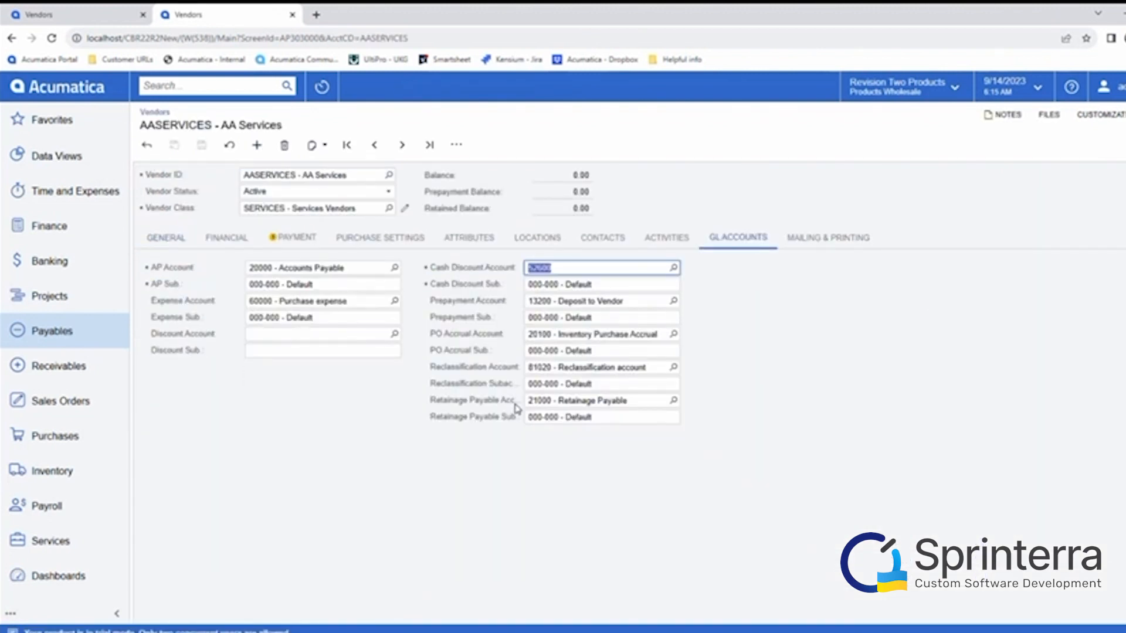
{"action": "left_click", "coordinate": [363, 302]}
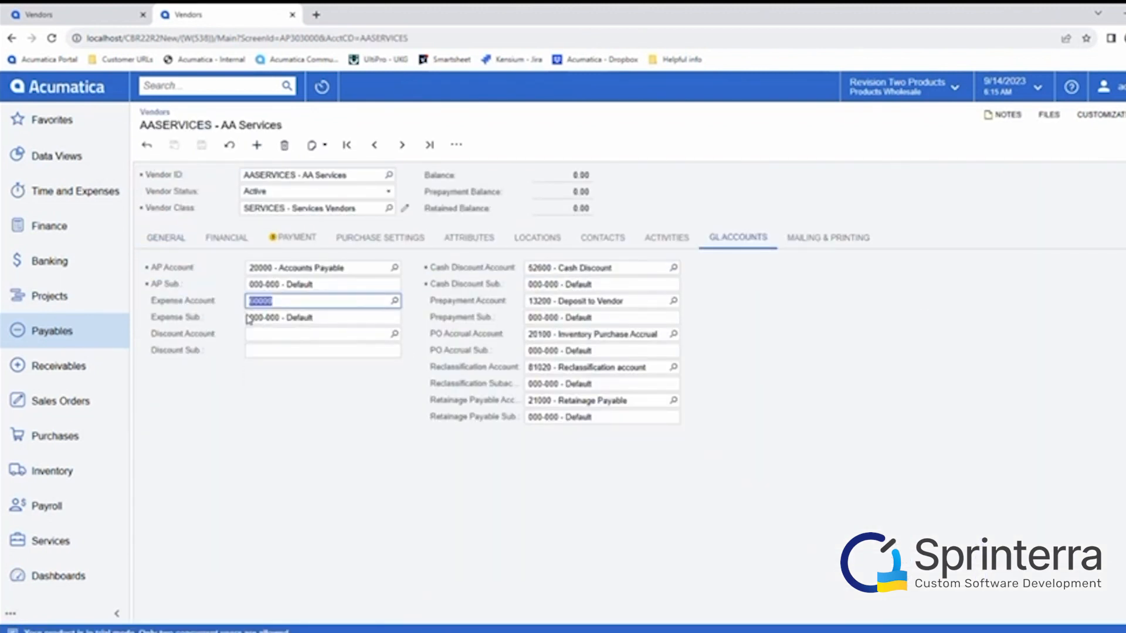
{"action": "left_click", "coordinate": [344, 316]}
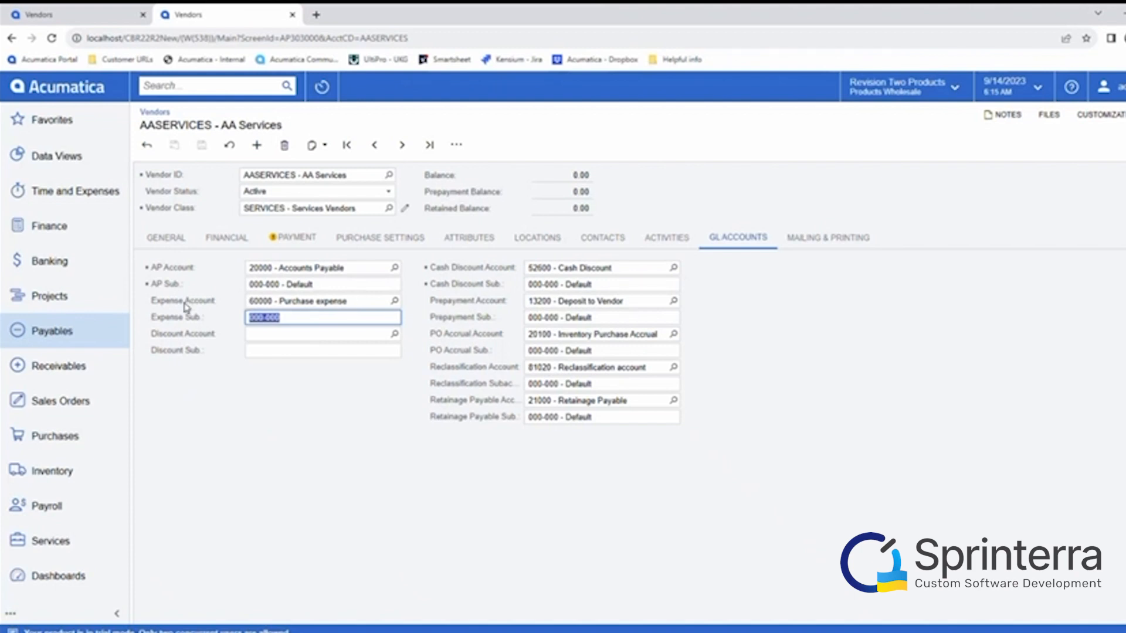
{"action": "key", "text": "shift+Tab"}
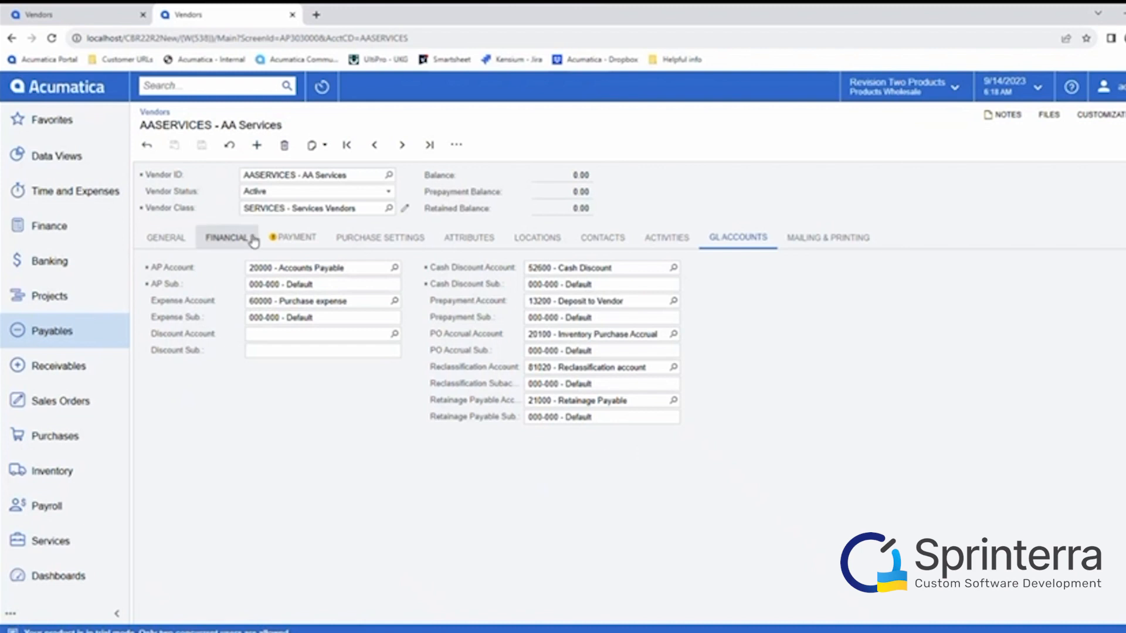
Review the financial and payment settings of vendor AASERVICES, including the Pay by Line option, and return to its GL accounts
{"action": "left_click", "coordinate": [226, 237]}
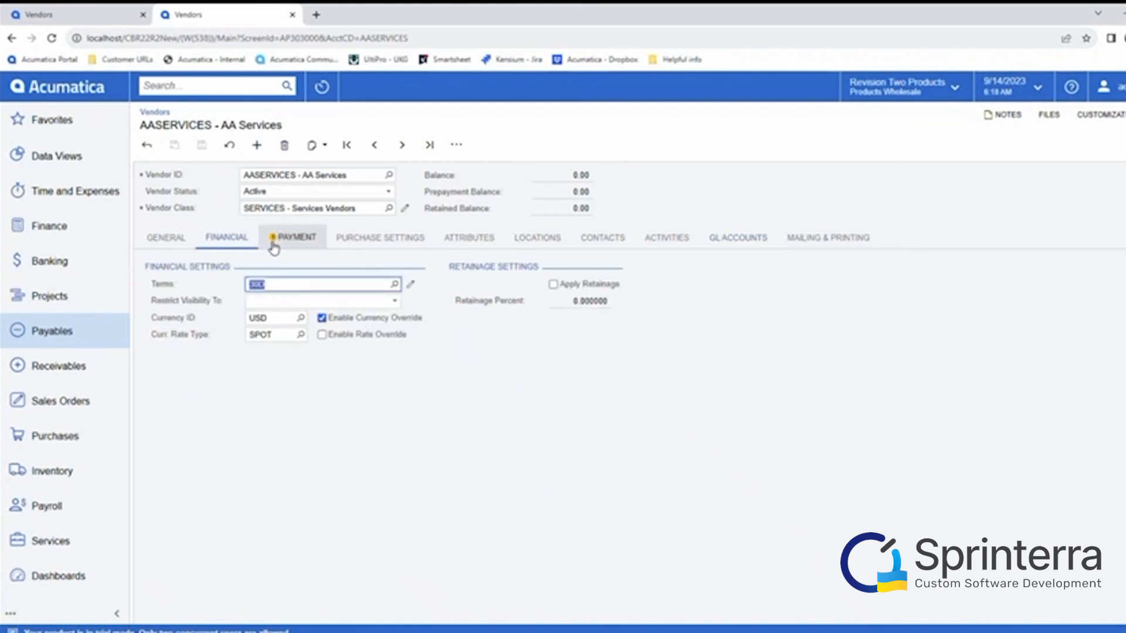
{"action": "left_click", "coordinate": [292, 238]}
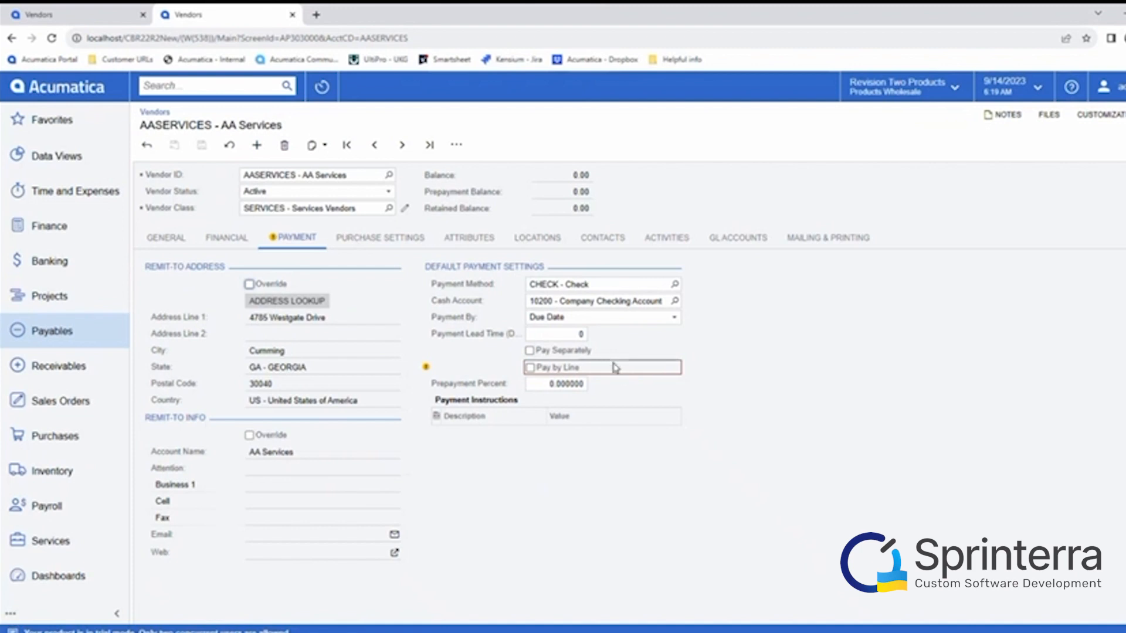
{"action": "mouse_move", "coordinate": [614, 369]}
{"action": "left_click", "coordinate": [740, 240]}
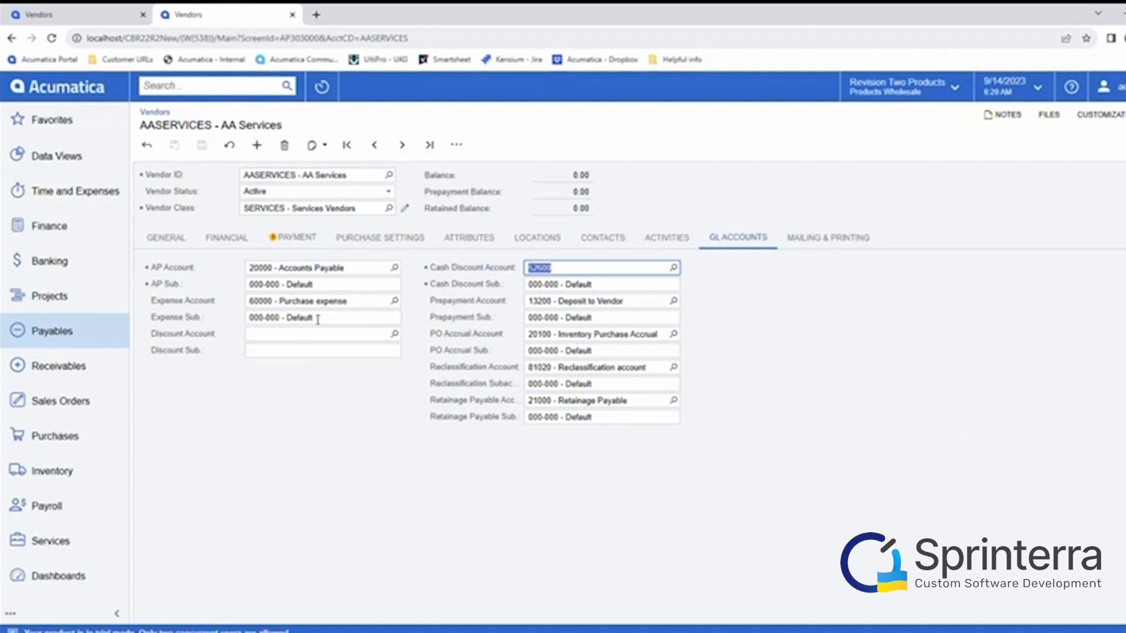
Open customer AACUSTOMER from a separate Customers tab, and examine the sales account and sales subaccount in its GL accounts
{"action": "left_click", "coordinate": [51, 369]}
{"action": "right_click", "coordinate": [188, 297]}
{"action": "left_click", "coordinate": [213, 318]}
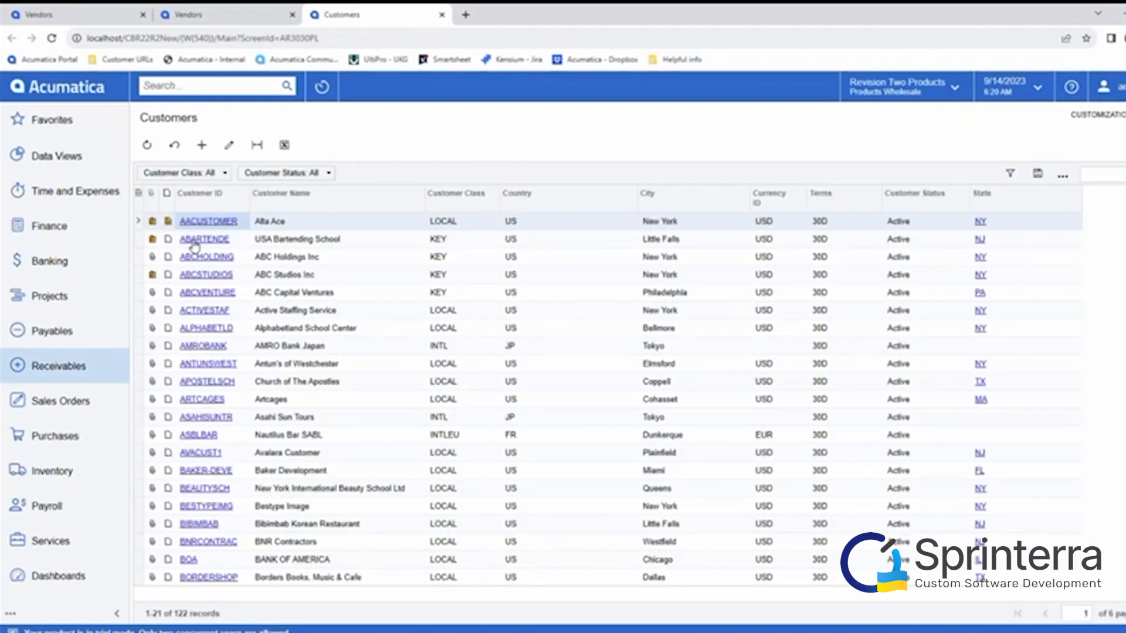
{"action": "left_click", "coordinate": [195, 222]}
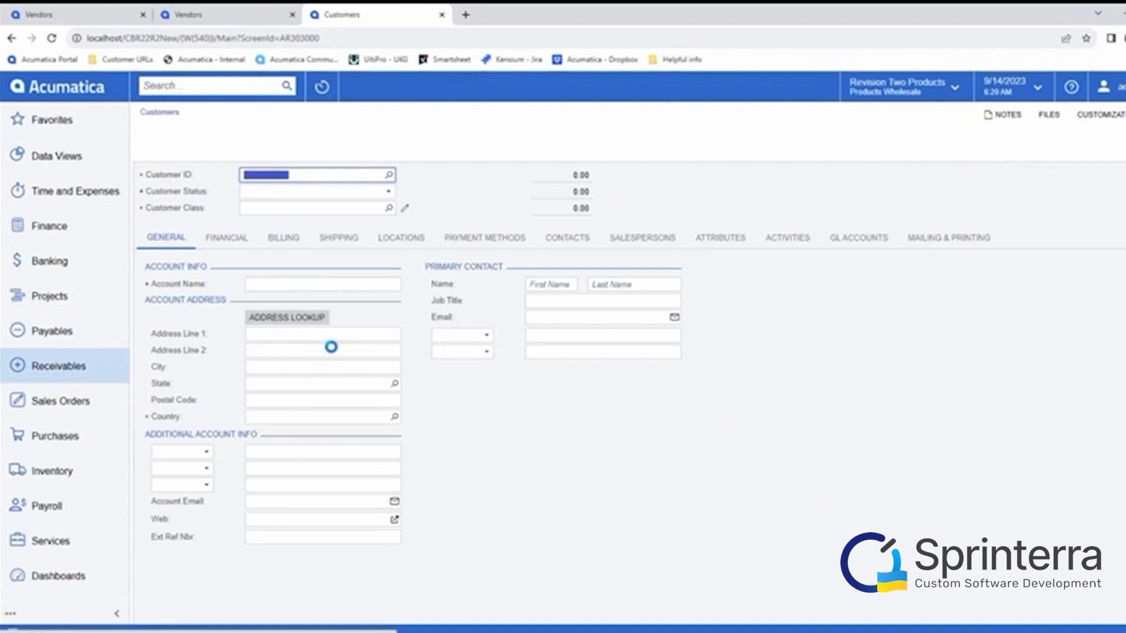
{"action": "left_click", "coordinate": [846, 239]}
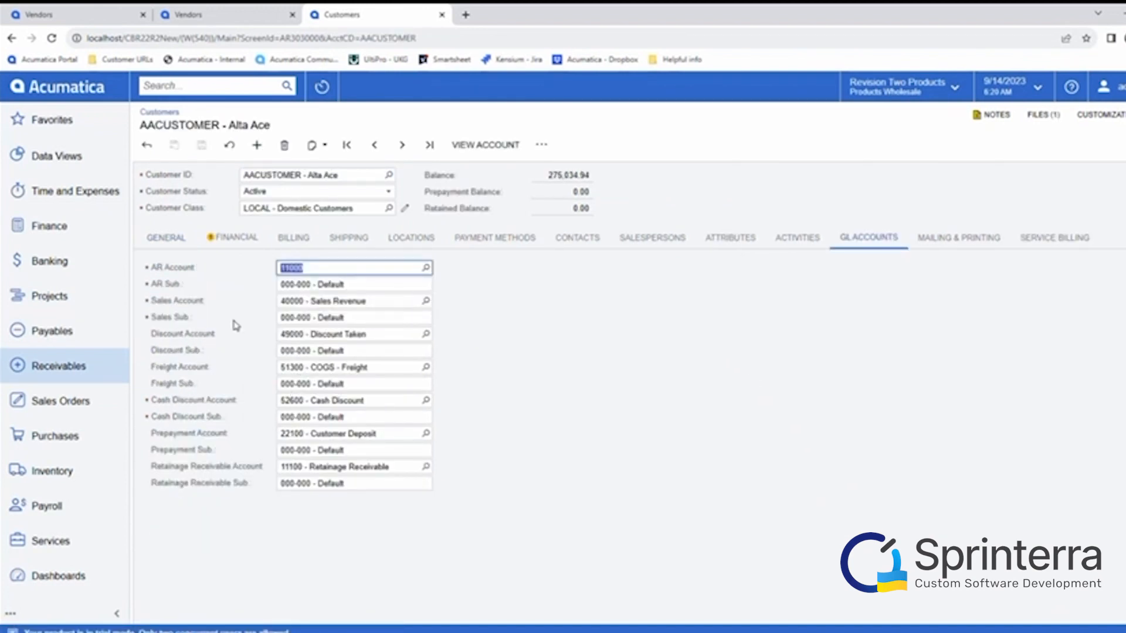
{"action": "left_click", "coordinate": [379, 297]}
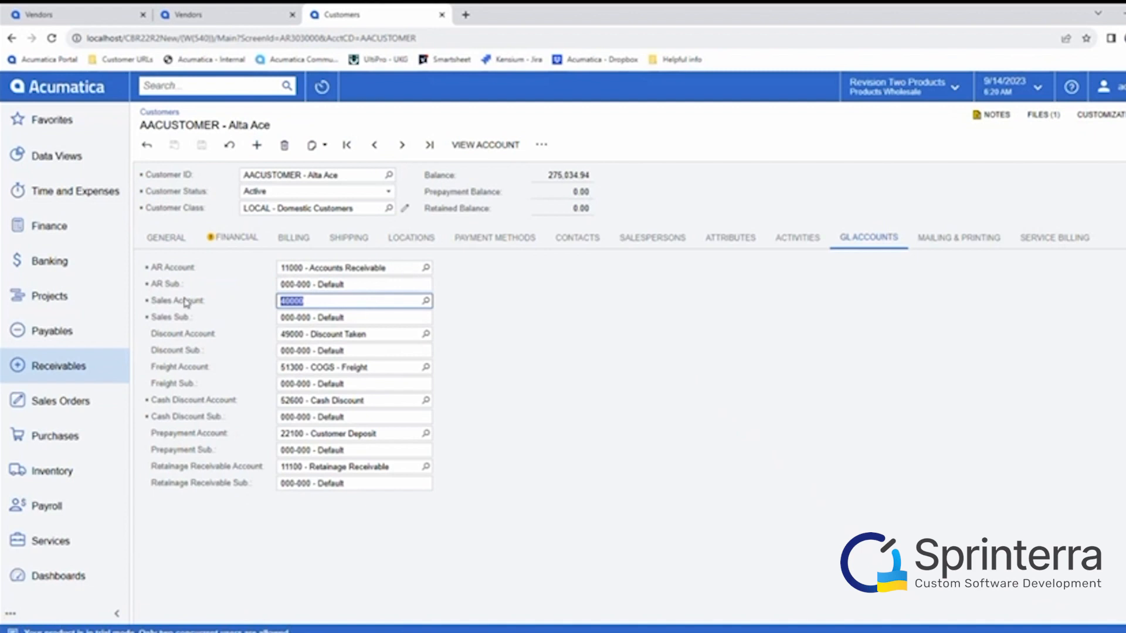
{"action": "left_click", "coordinate": [367, 321]}
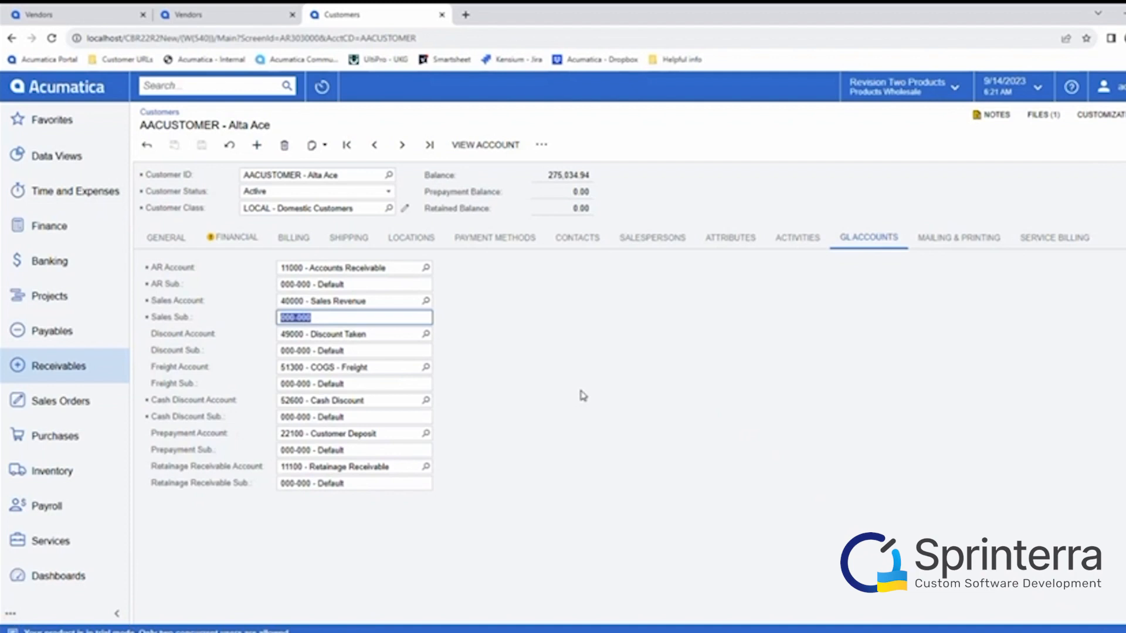
{"action": "left_click", "coordinate": [381, 301]}
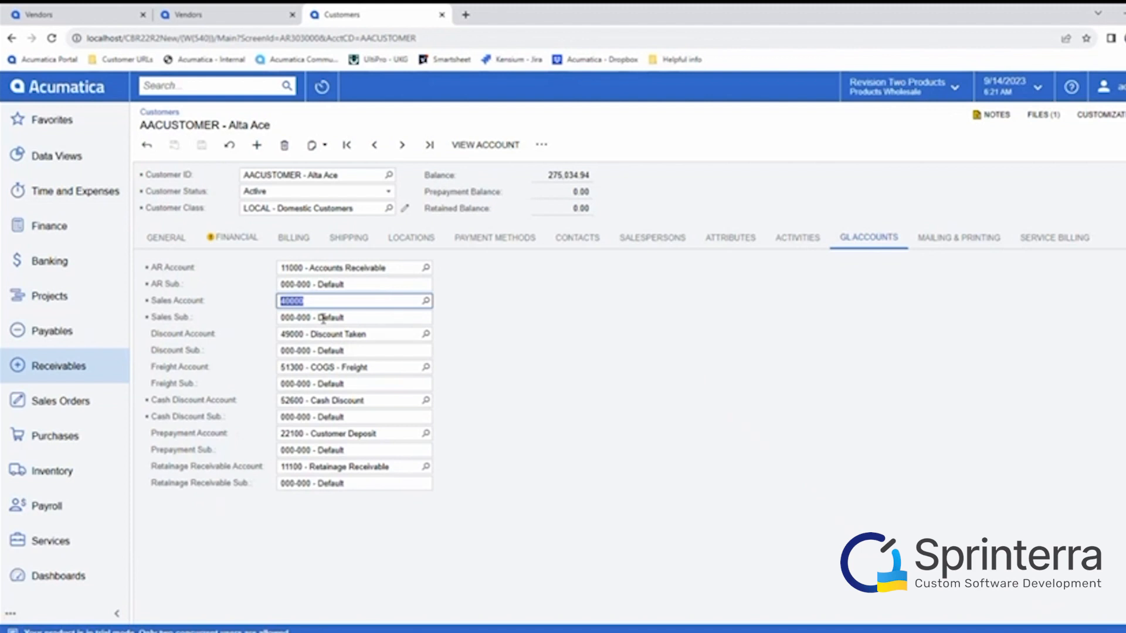
{"action": "left_click", "coordinate": [516, 338]}
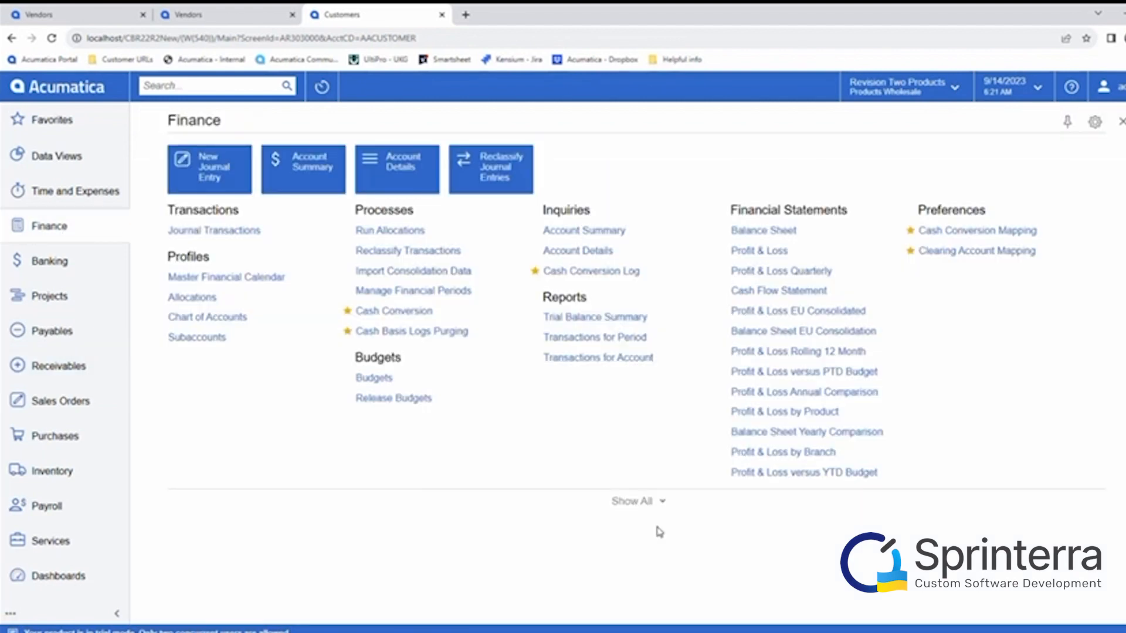
Open the Profit & Loss financial statement from the full Finance list, and check its ledger parameter
{"action": "left_click", "coordinate": [633, 500]}
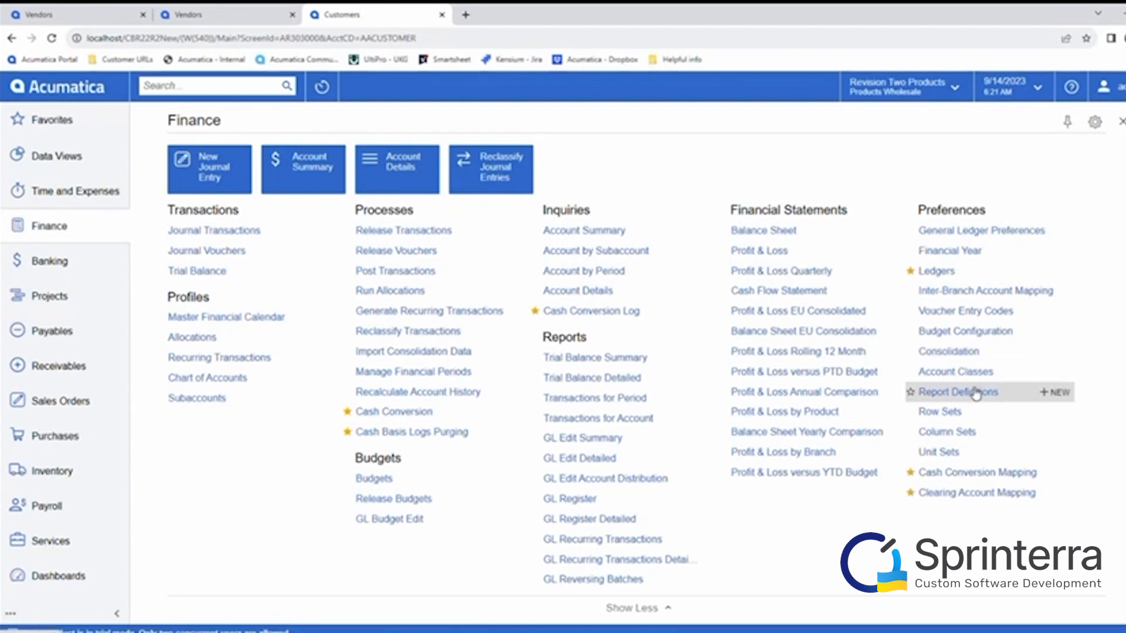
{"action": "left_click", "coordinate": [794, 251]}
{"action": "left_click", "coordinate": [284, 245]}
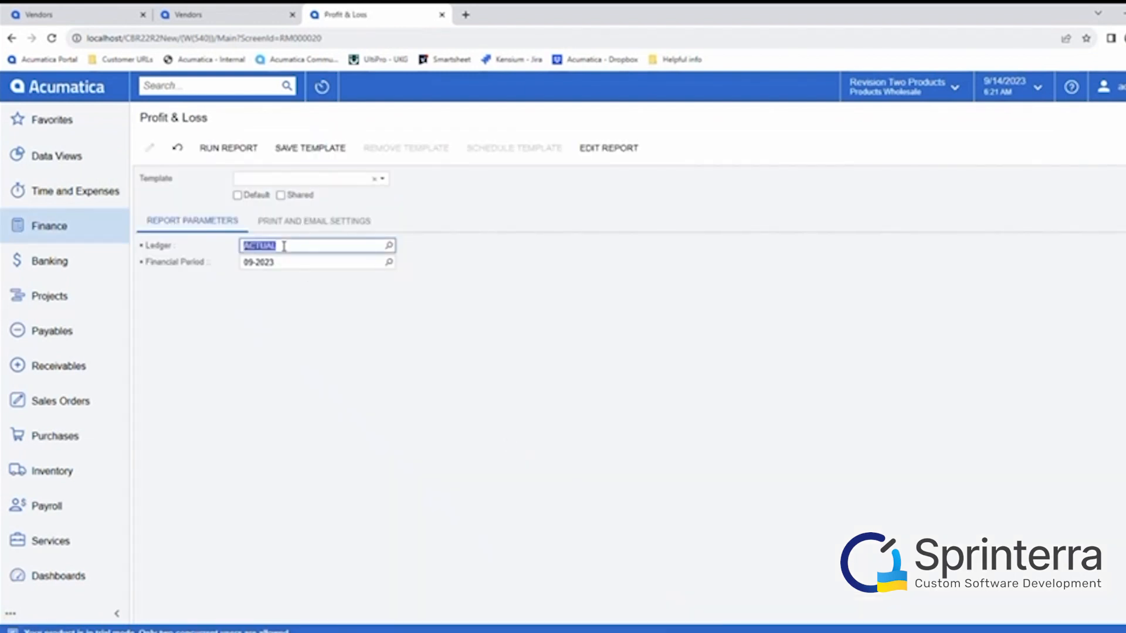
Open the DPL report definition in a new tab, and examine its ledger default and Request setting
{"action": "left_click", "coordinate": [91, 232]}
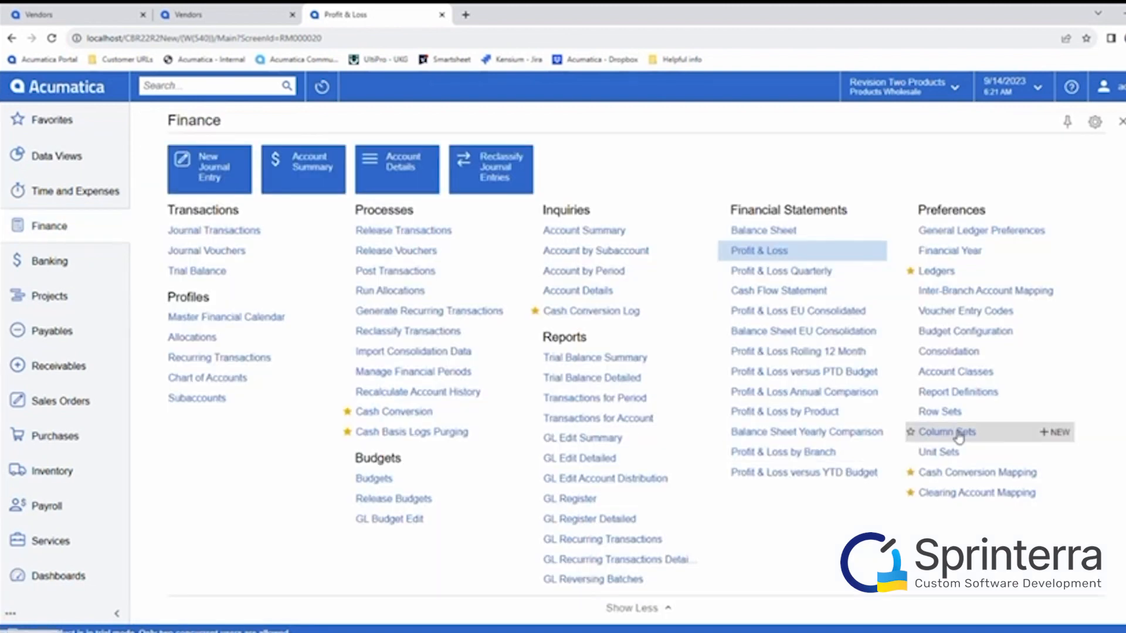
{"action": "right_click", "coordinate": [960, 392]}
{"action": "left_click", "coordinate": [962, 412]}
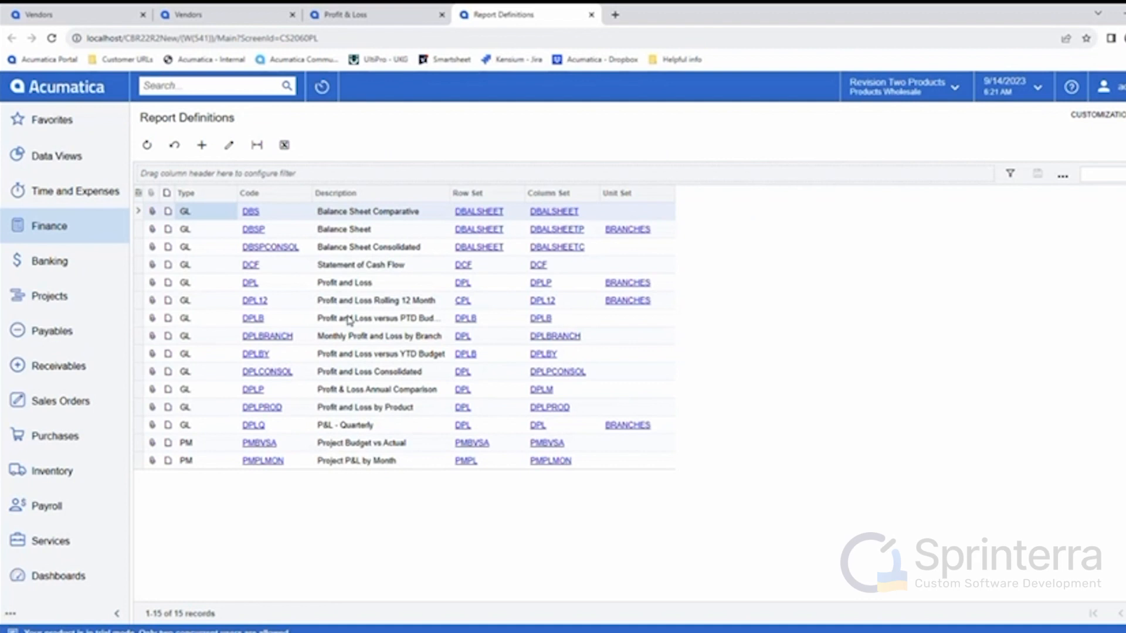
{"action": "left_click", "coordinate": [251, 284]}
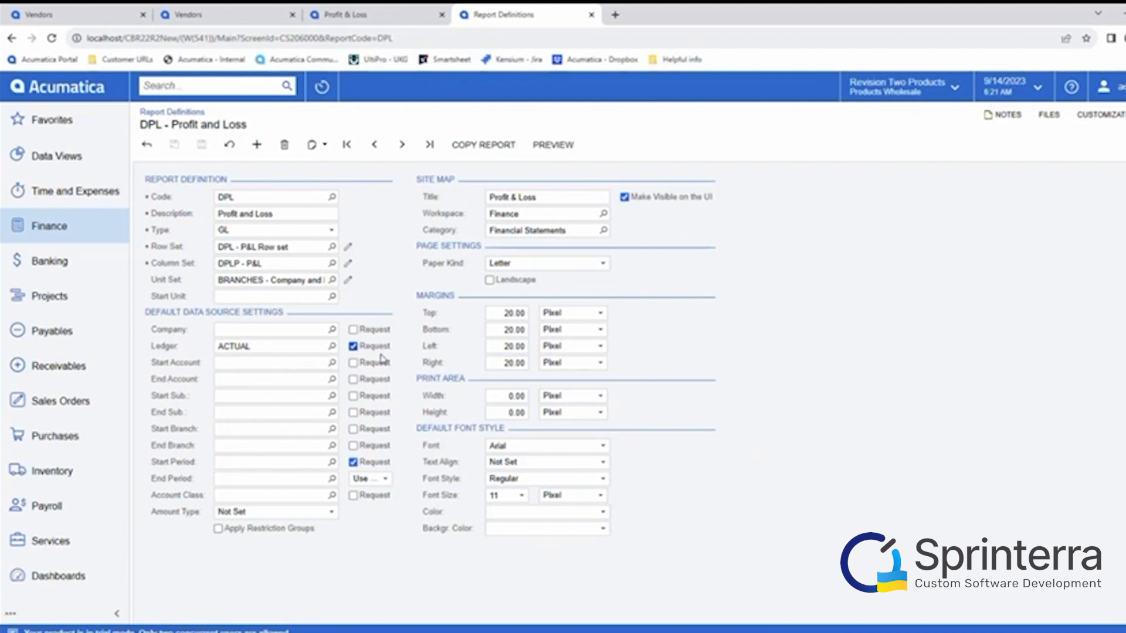
Set the Profit & Loss report's ledger to CASH, and run the report
{"action": "left_click", "coordinate": [379, 15]}
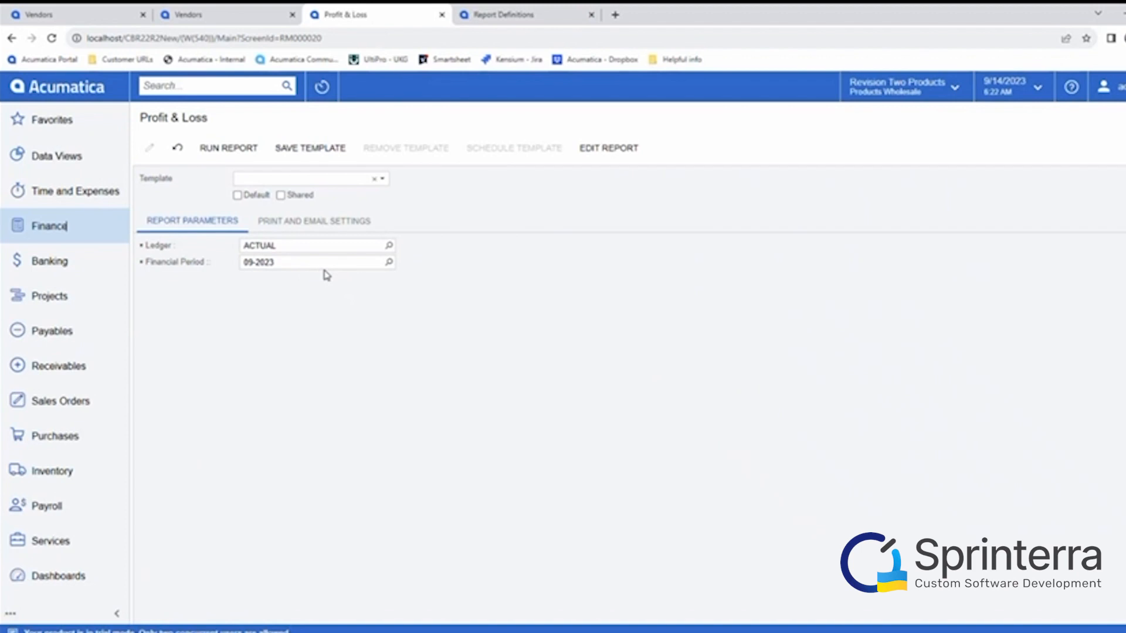
{"action": "left_click", "coordinate": [389, 247]}
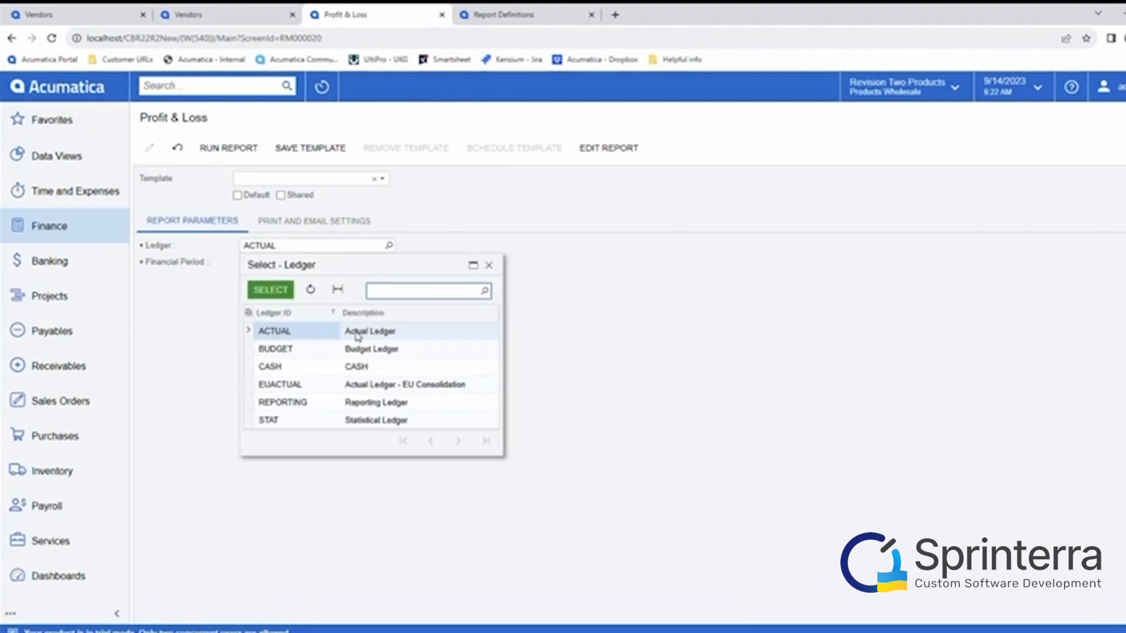
{"action": "left_click", "coordinate": [290, 368]}
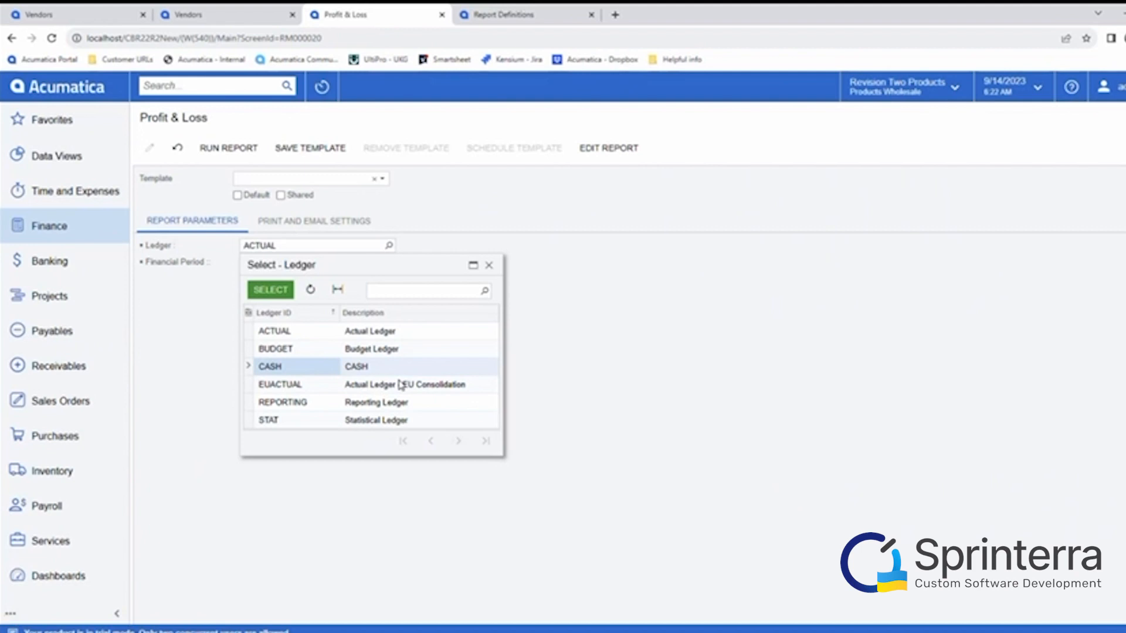
{"action": "left_click", "coordinate": [387, 331]}
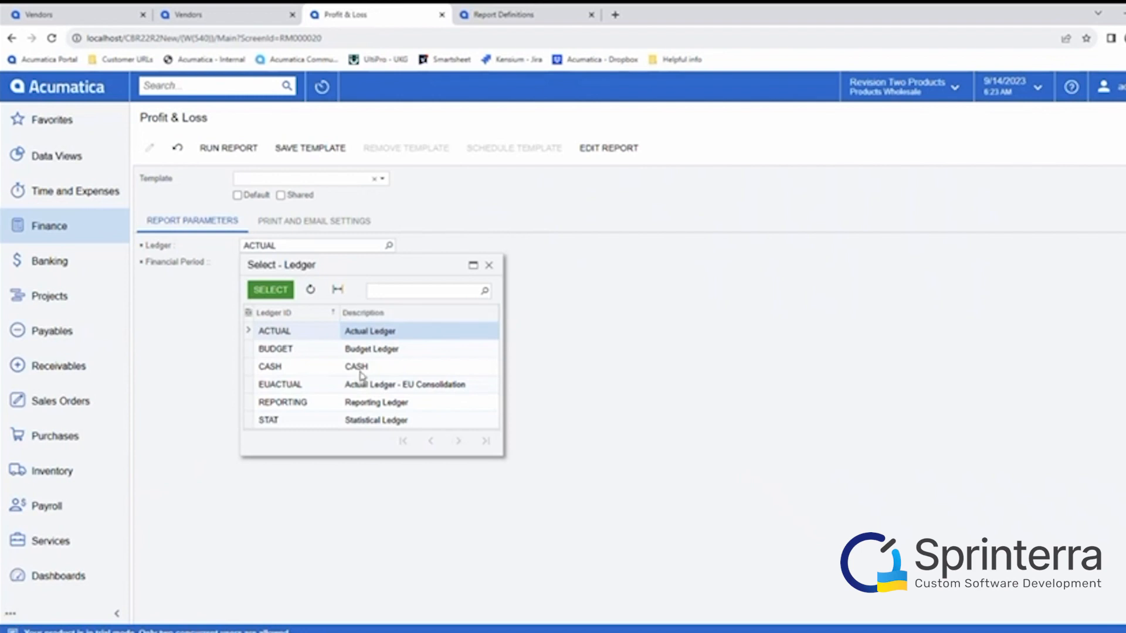
{"action": "left_click", "coordinate": [413, 369]}
{"action": "double_click", "coordinate": [414, 368]}
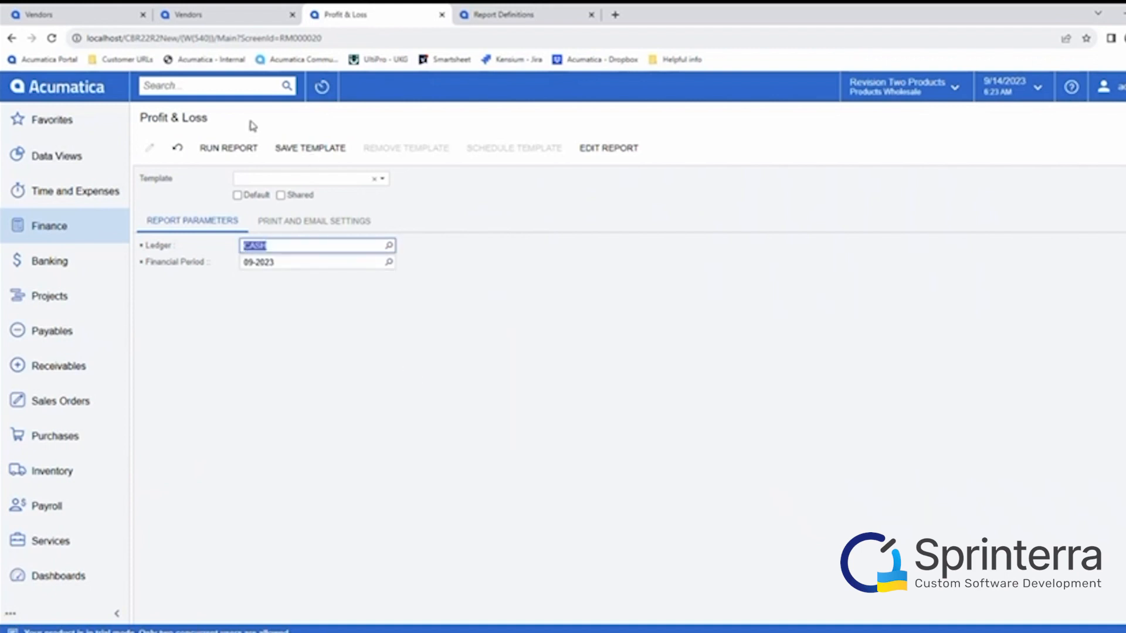
{"action": "left_click", "coordinate": [231, 148]}
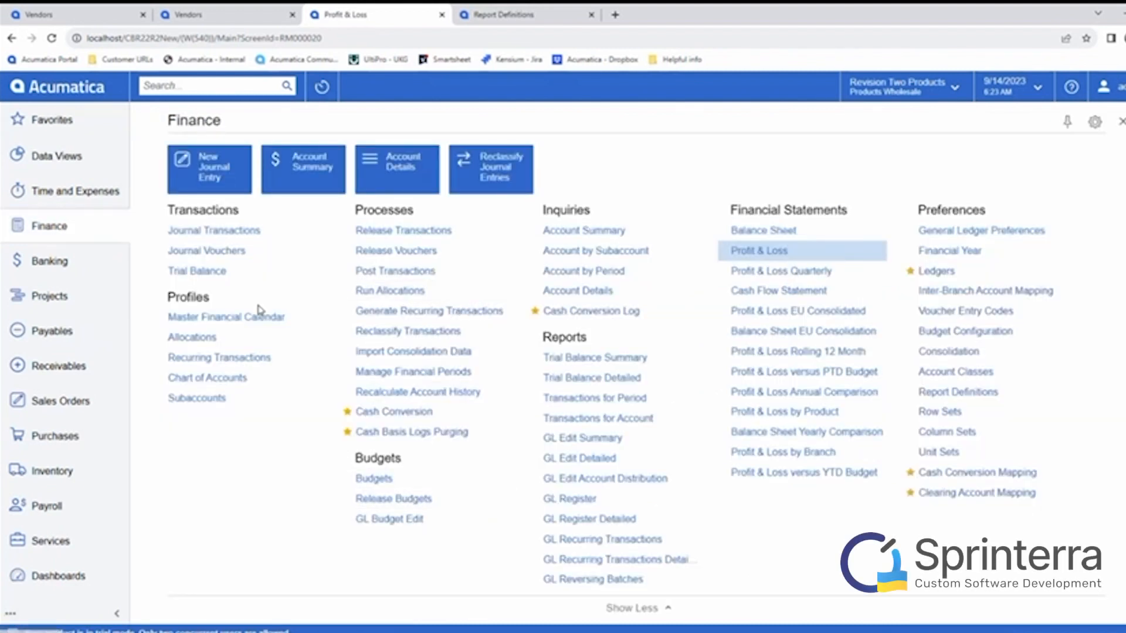
Open a new Journal Transactions entry, examine its header fields, and return to the Finance workspace
{"action": "mouse_move", "coordinate": [221, 234]}
{"action": "left_click", "coordinate": [302, 231]}
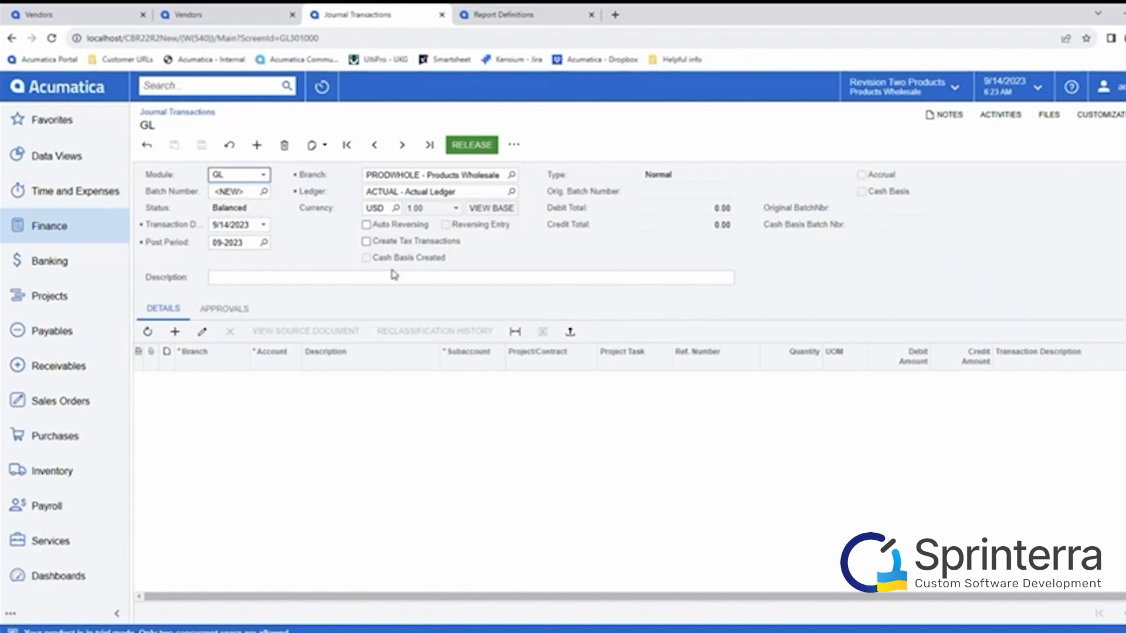
{"action": "left_click", "coordinate": [69, 232]}
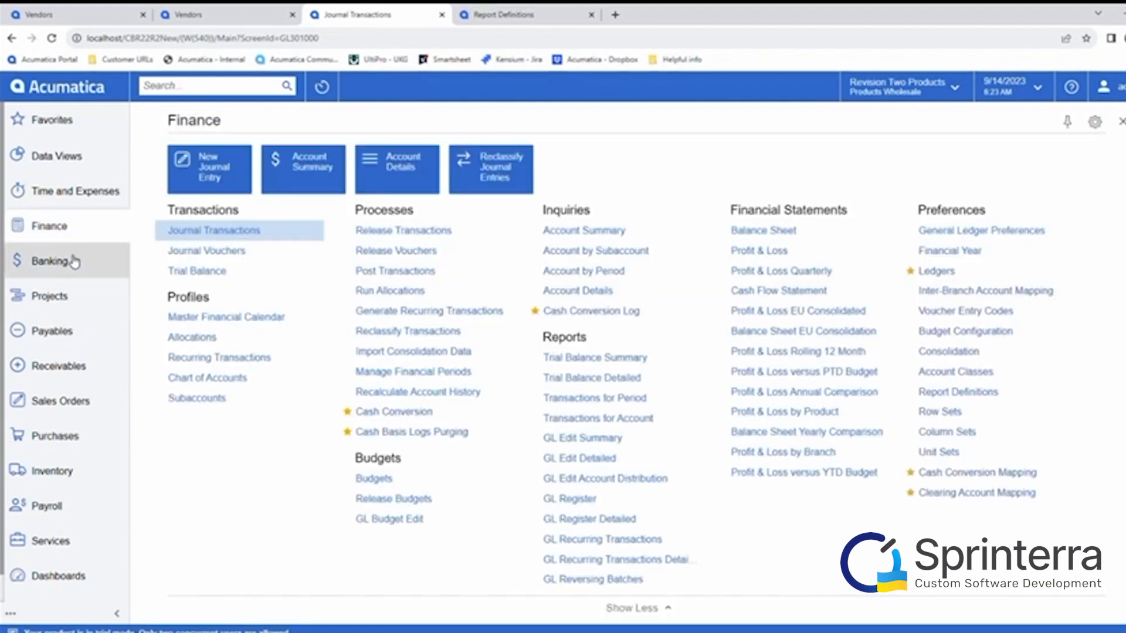
Close the Finance workspace and add a journal detail line using account 81000, Other Expense, for branch PRODWHOLE
{"action": "left_click", "coordinate": [69, 259]}
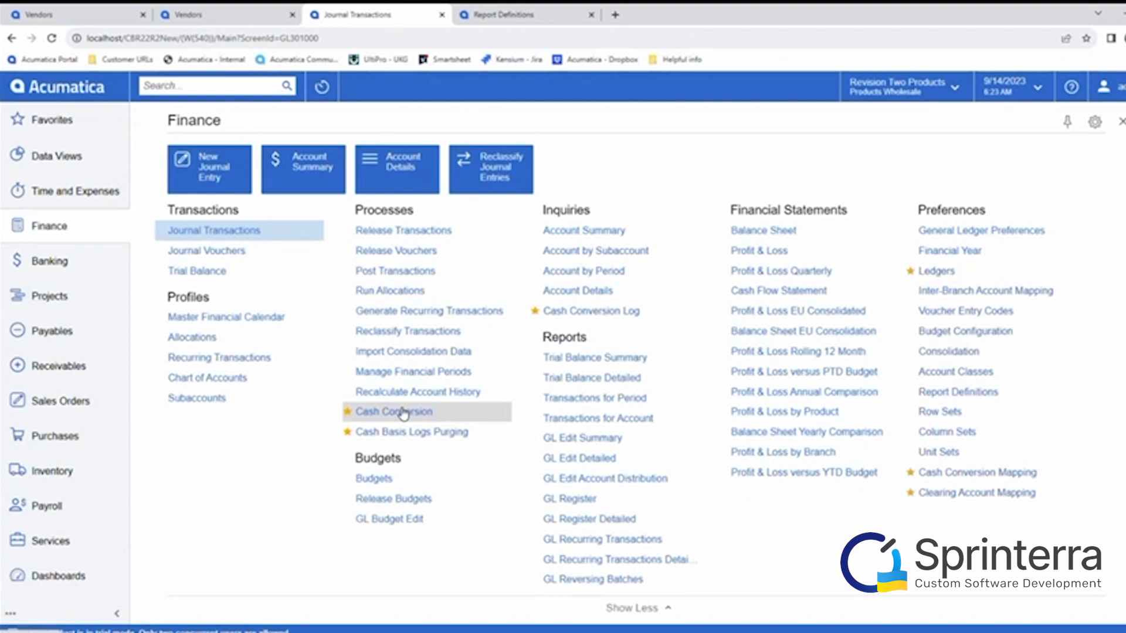
{"action": "left_click", "coordinate": [1121, 122]}
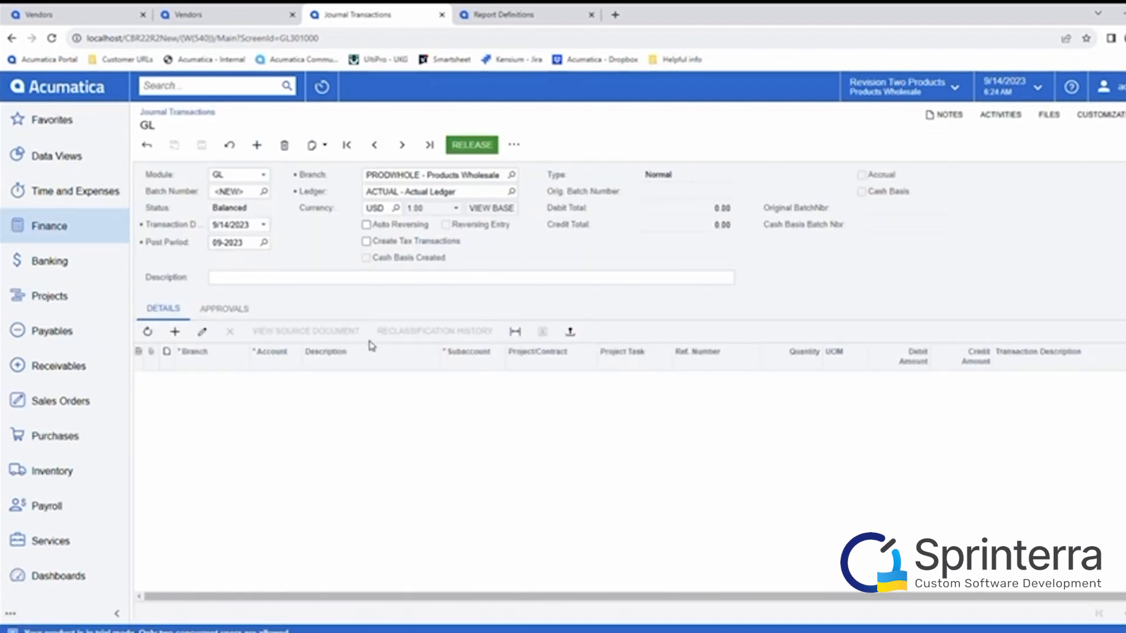
{"action": "left_click", "coordinate": [175, 331]}
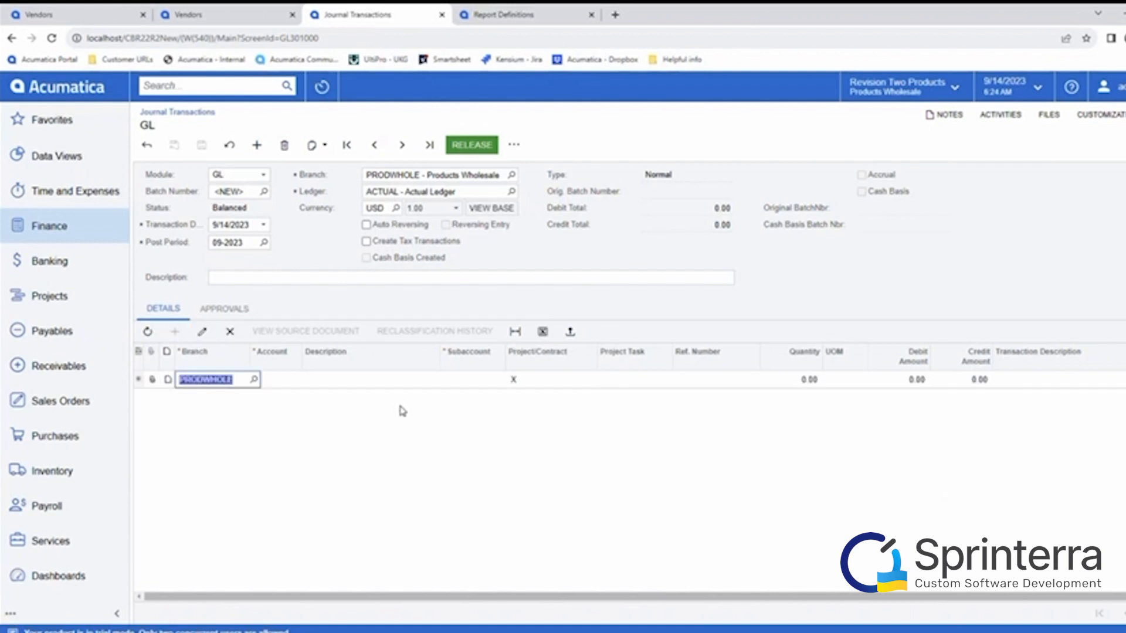
{"action": "left_click", "coordinate": [299, 381]}
{"action": "left_click", "coordinate": [306, 380]}
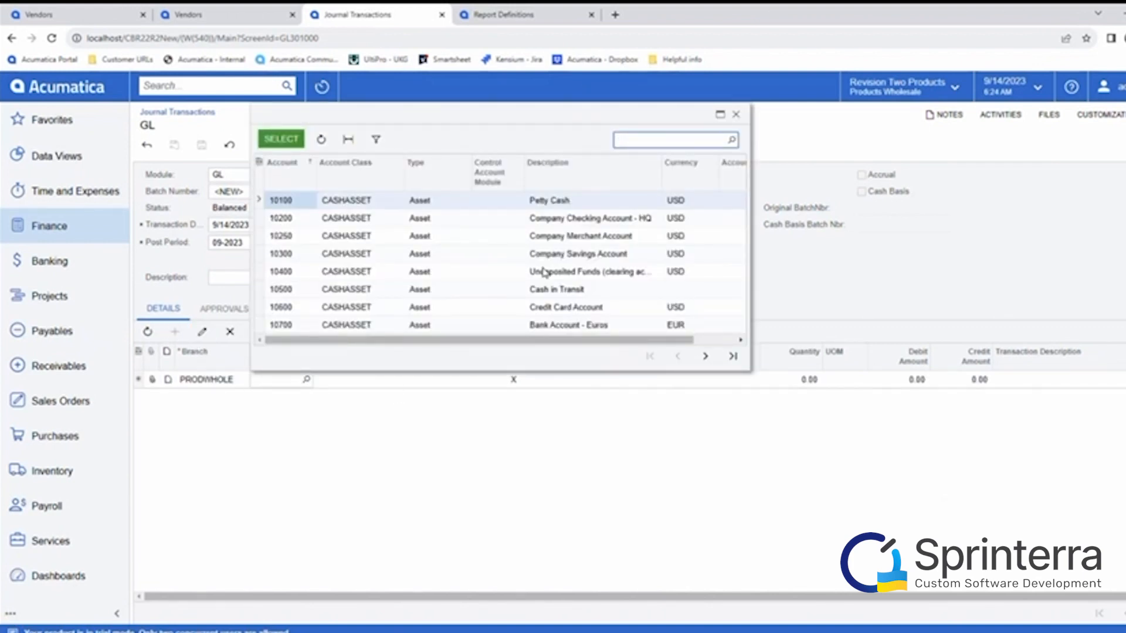
{"action": "left_click", "coordinate": [732, 357]}
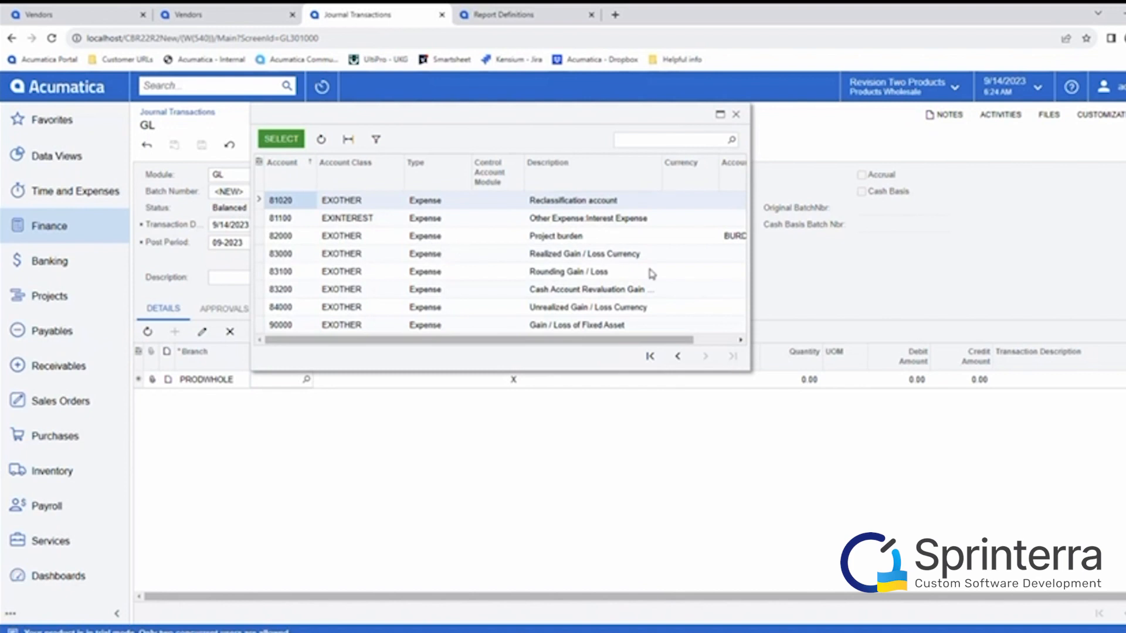
{"action": "left_click", "coordinate": [678, 358]}
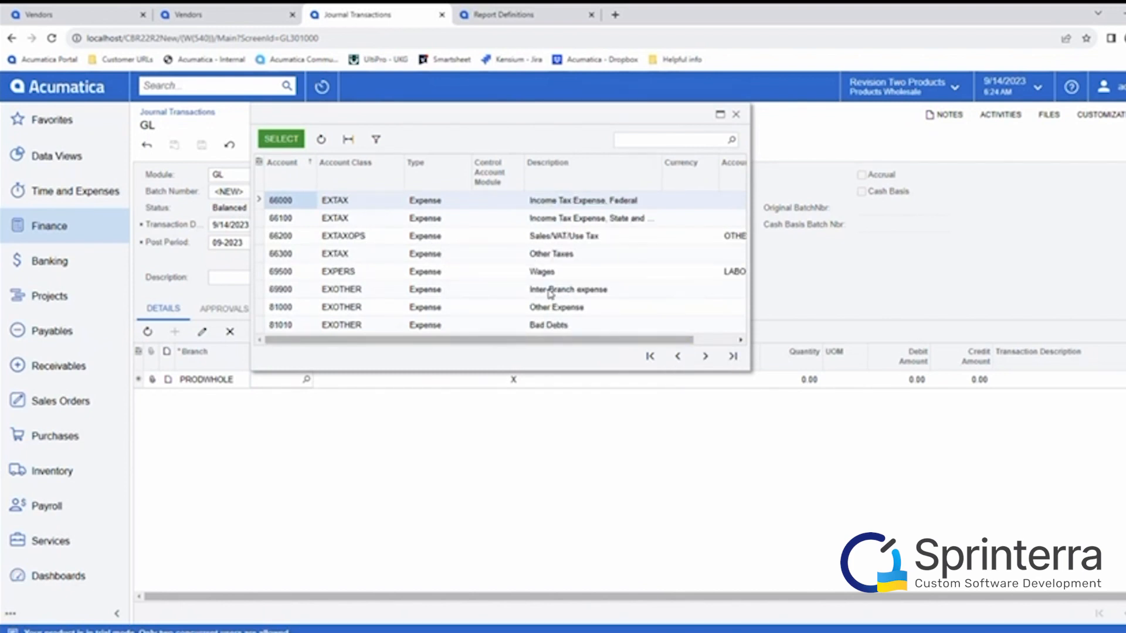
{"action": "double_click", "coordinate": [545, 311]}
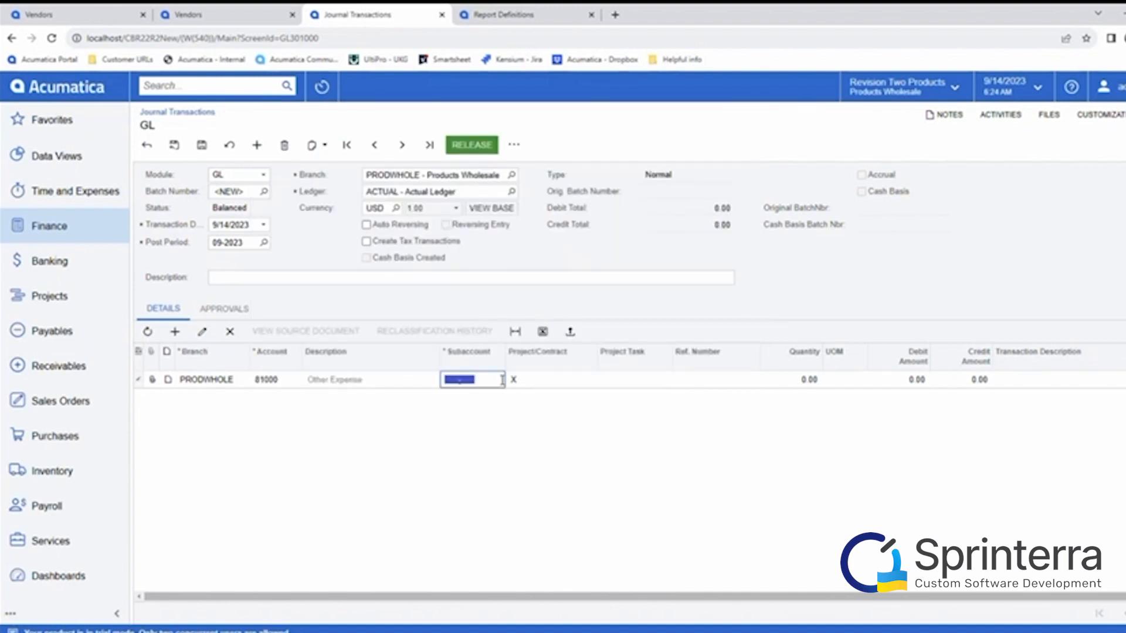
Set the Other Expense line's subaccount to 000-000 and its credit amount to 1,000.00
{"action": "type", "text": "0000000"}
{"action": "key", "text": "Tab"}
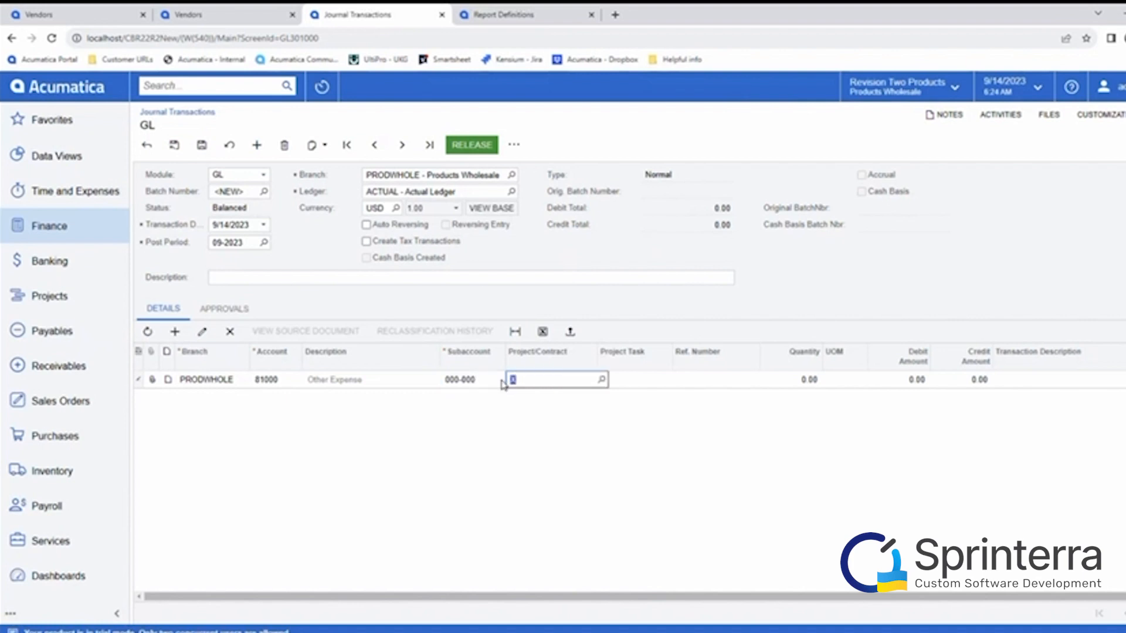
{"action": "left_click", "coordinate": [962, 383]}
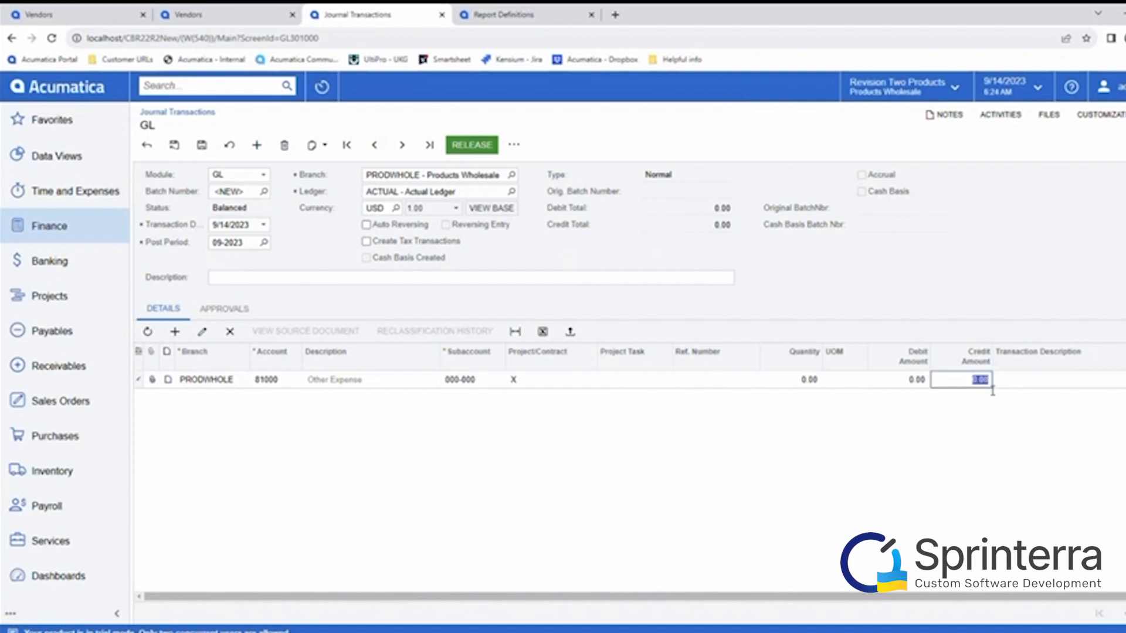
{"action": "type", "text": "1000"}
{"action": "key", "text": "Tab"}
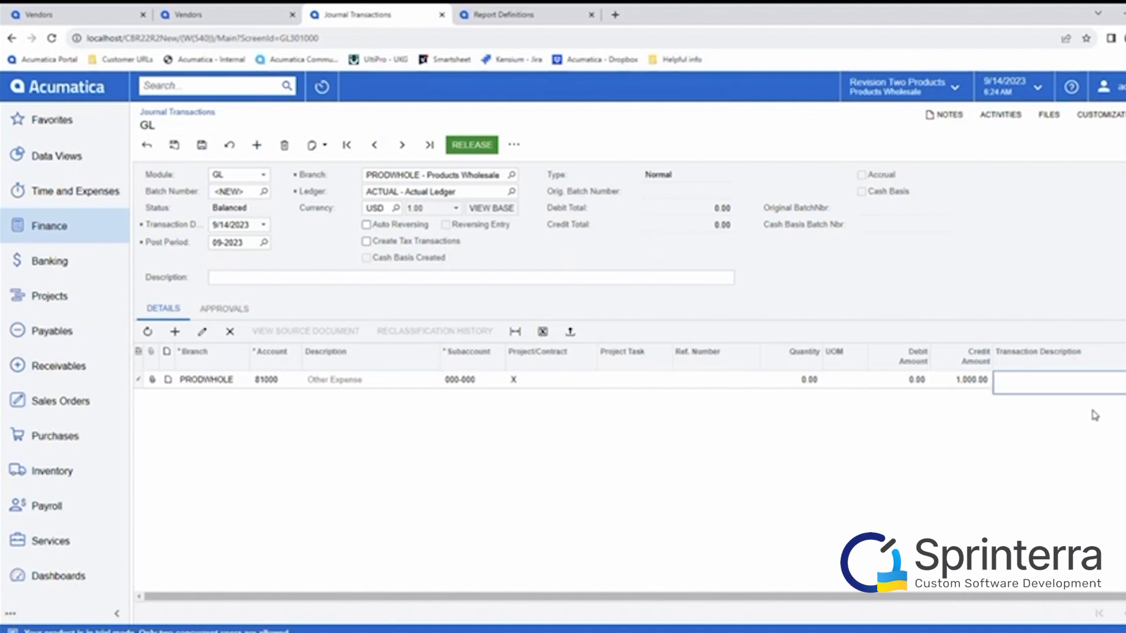
Add a second journal line using account 63000, Supplies, to balance the credit, and save the batch
{"action": "left_click", "coordinate": [175, 331]}
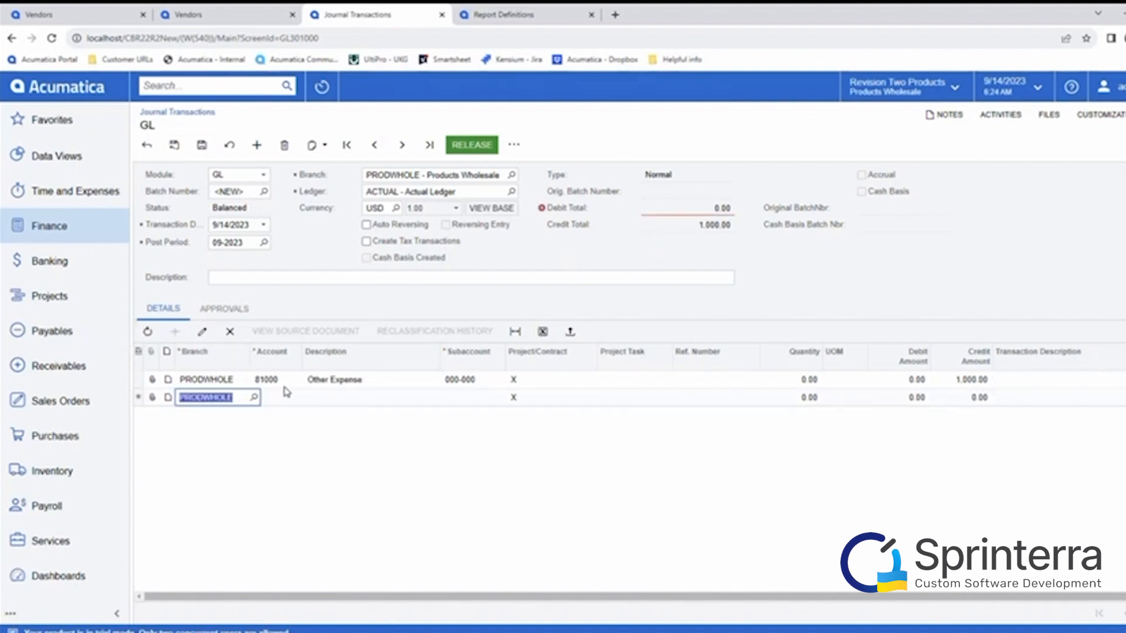
{"action": "left_click", "coordinate": [280, 397]}
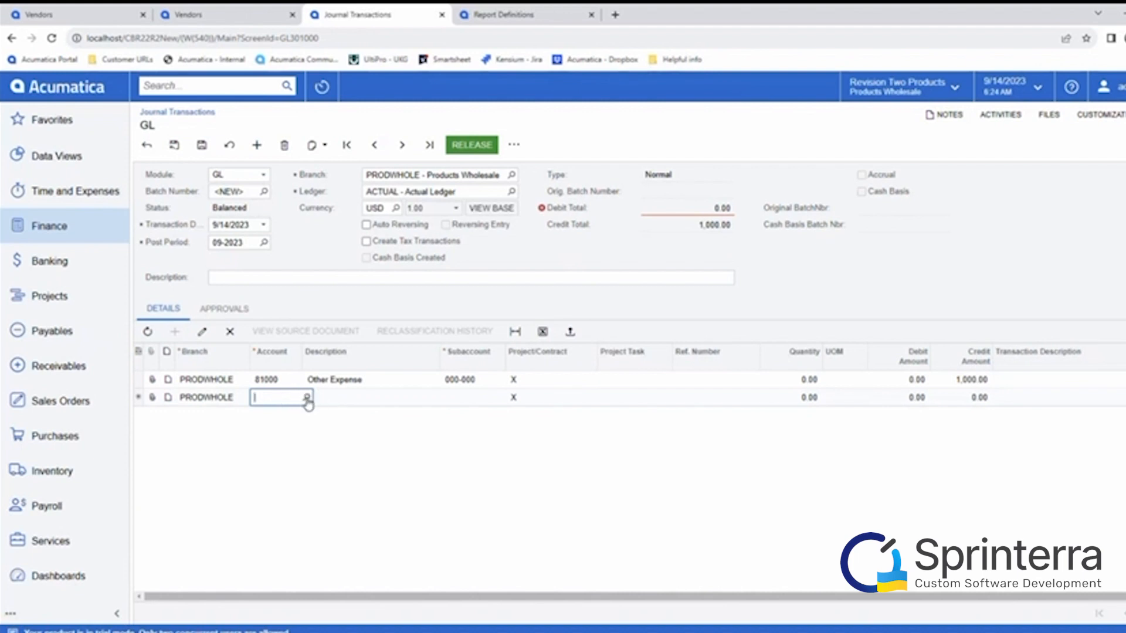
{"action": "left_click", "coordinate": [306, 398]}
{"action": "left_click", "coordinate": [733, 374]}
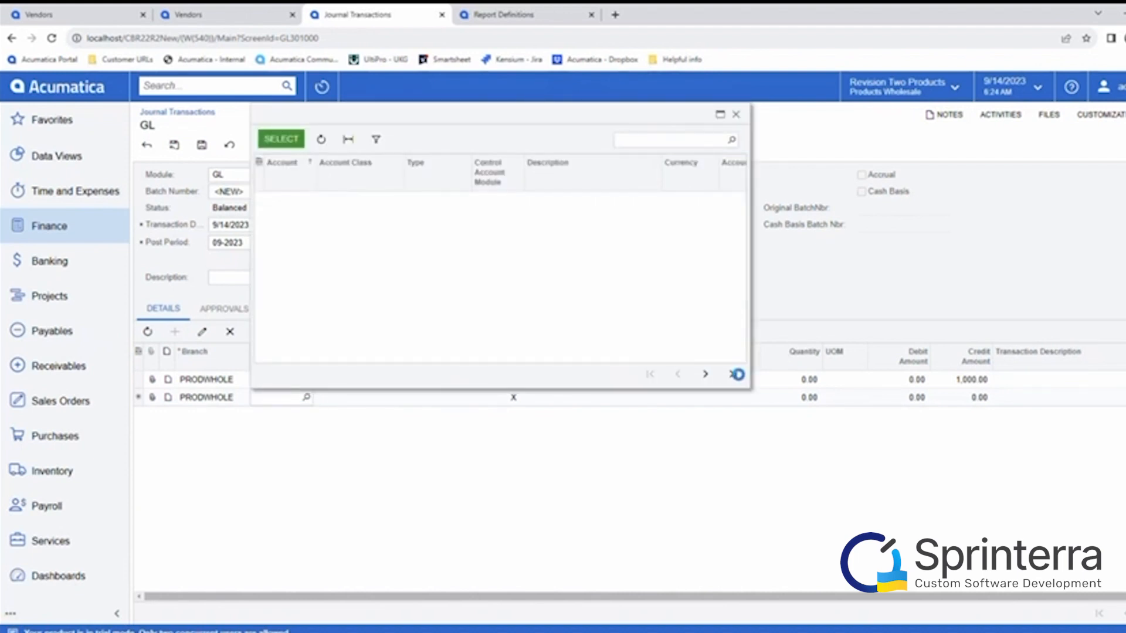
{"action": "left_click", "coordinate": [678, 376]}
{"action": "left_click", "coordinate": [678, 375]}
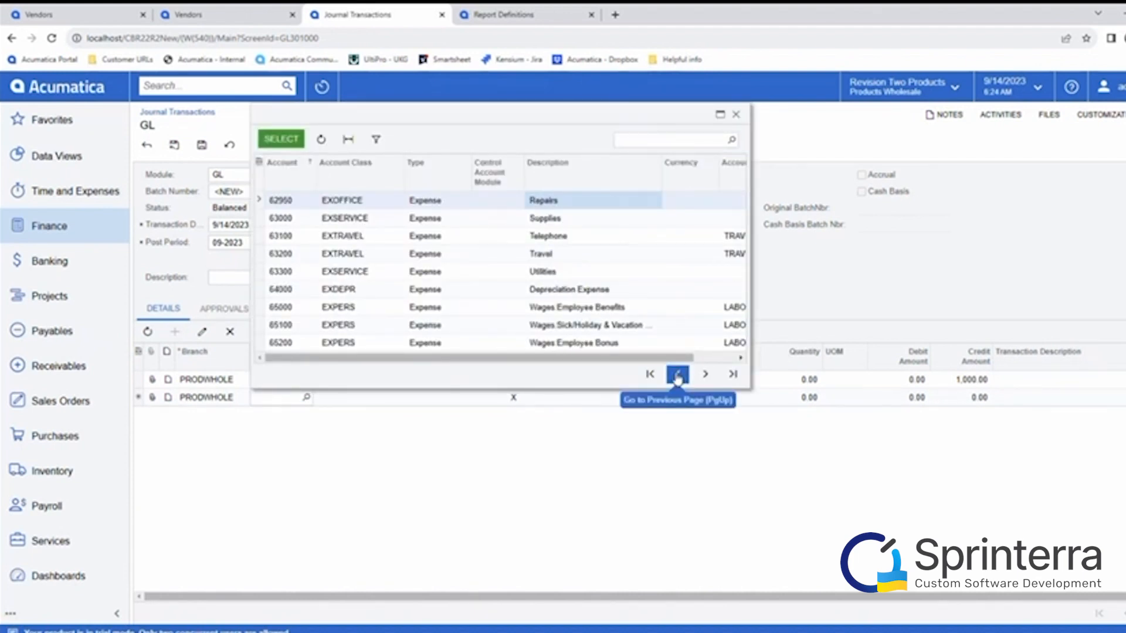
{"action": "double_click", "coordinate": [542, 218]}
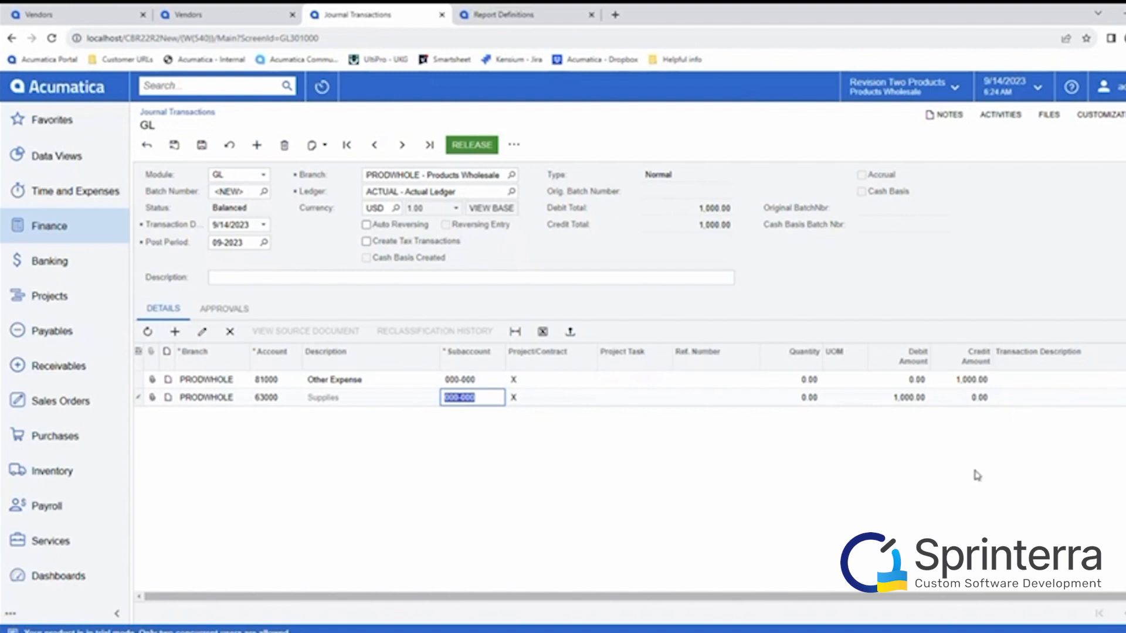
{"action": "left_click", "coordinate": [202, 145]}
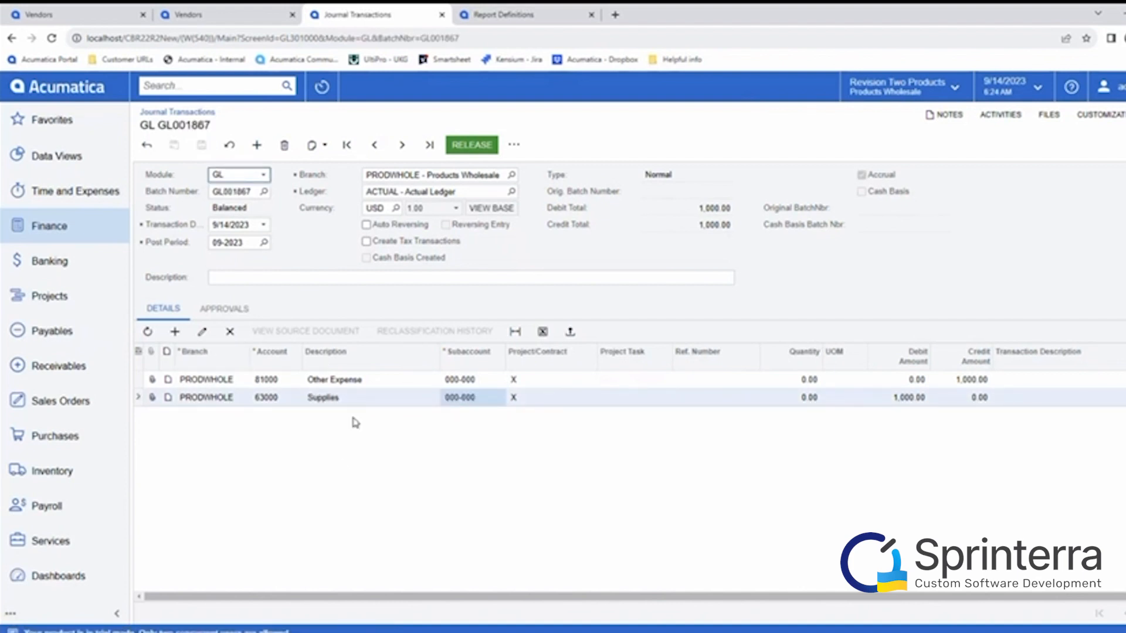
Open Cash Conversion in a new tab, and check financial period 09-2023 for documents to convert
{"action": "left_click", "coordinate": [50, 226]}
{"action": "right_click", "coordinate": [405, 412]}
{"action": "left_click", "coordinate": [405, 434]}
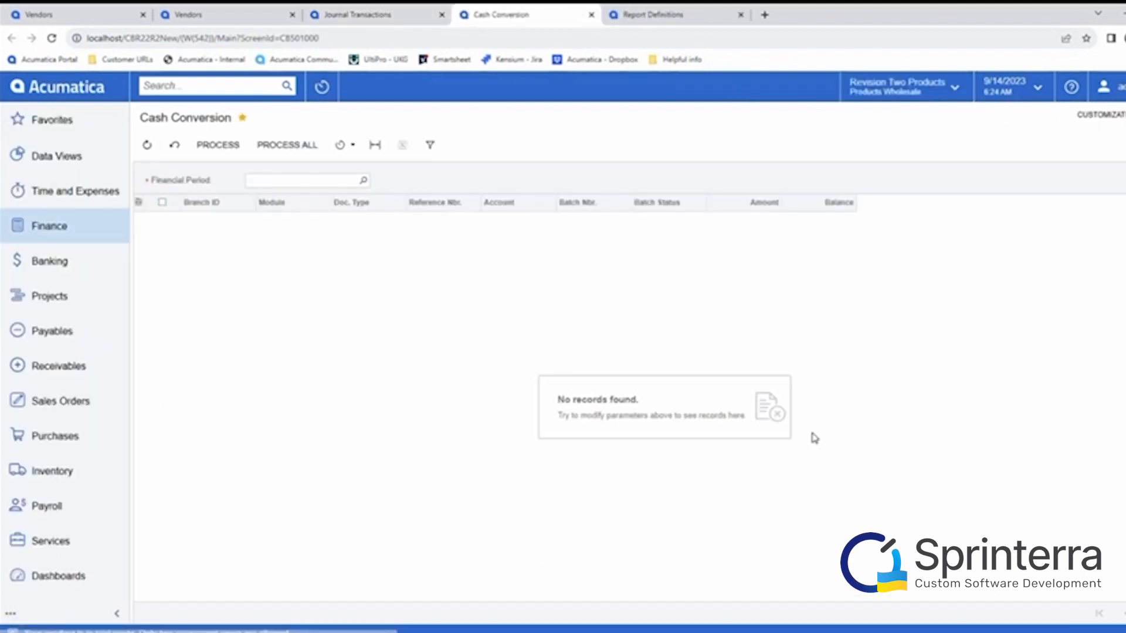
{"action": "left_click", "coordinate": [364, 180]}
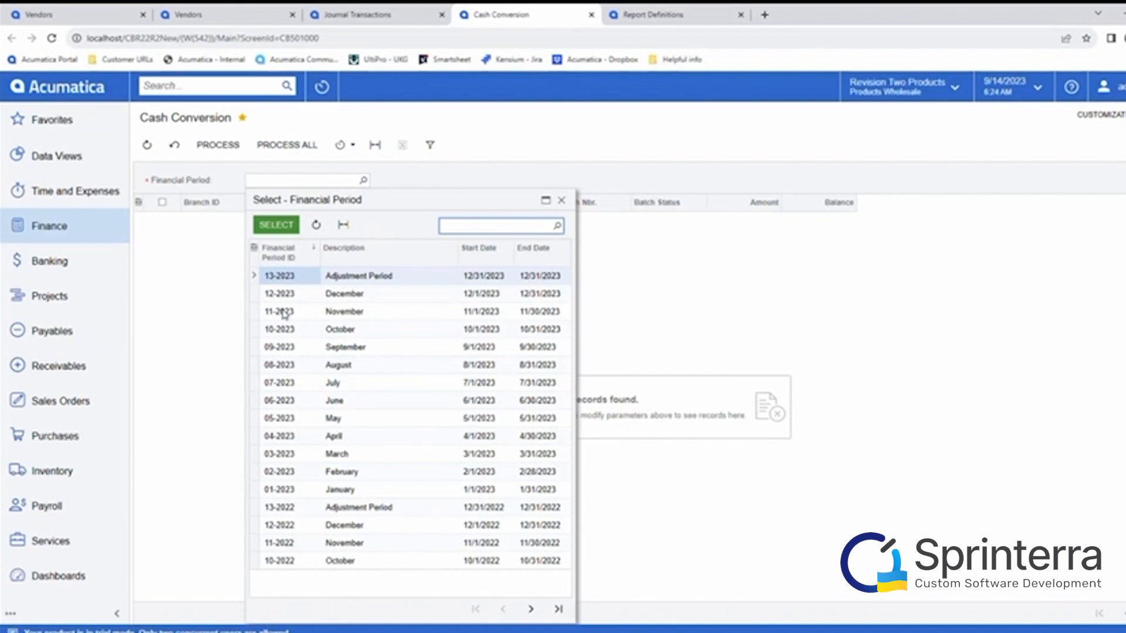
{"action": "left_click", "coordinate": [286, 346]}
{"action": "double_click", "coordinate": [286, 347]}
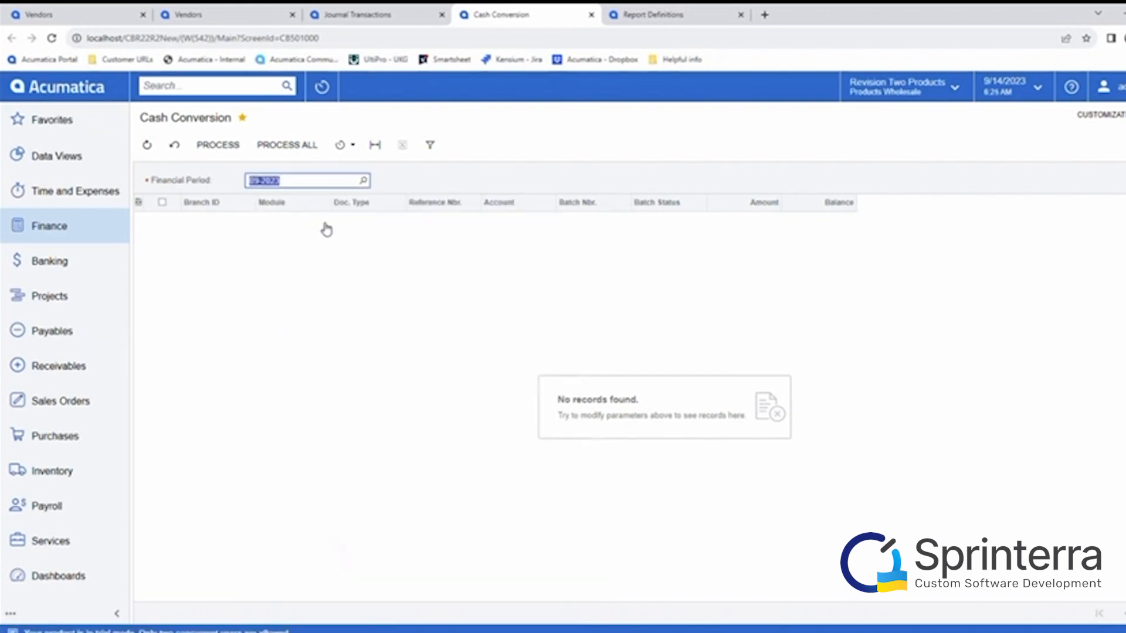
Return to the saved journal batch, release it, and create its cash basis entry
{"action": "left_click", "coordinate": [367, 14]}
{"action": "left_click", "coordinate": [463, 146]}
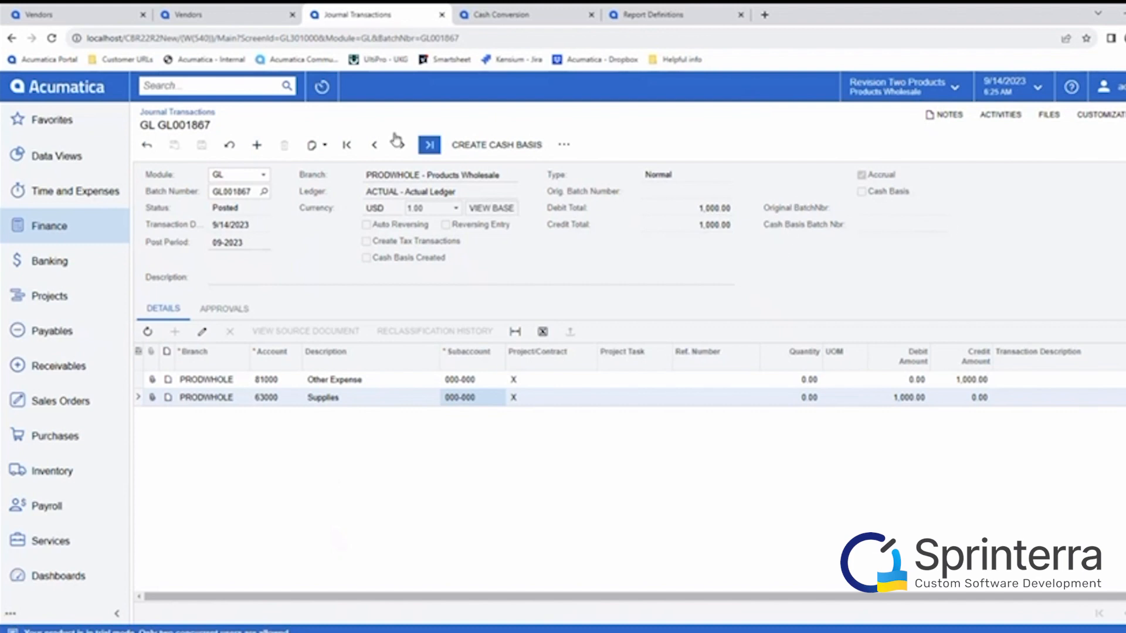
{"action": "left_click", "coordinate": [512, 151]}
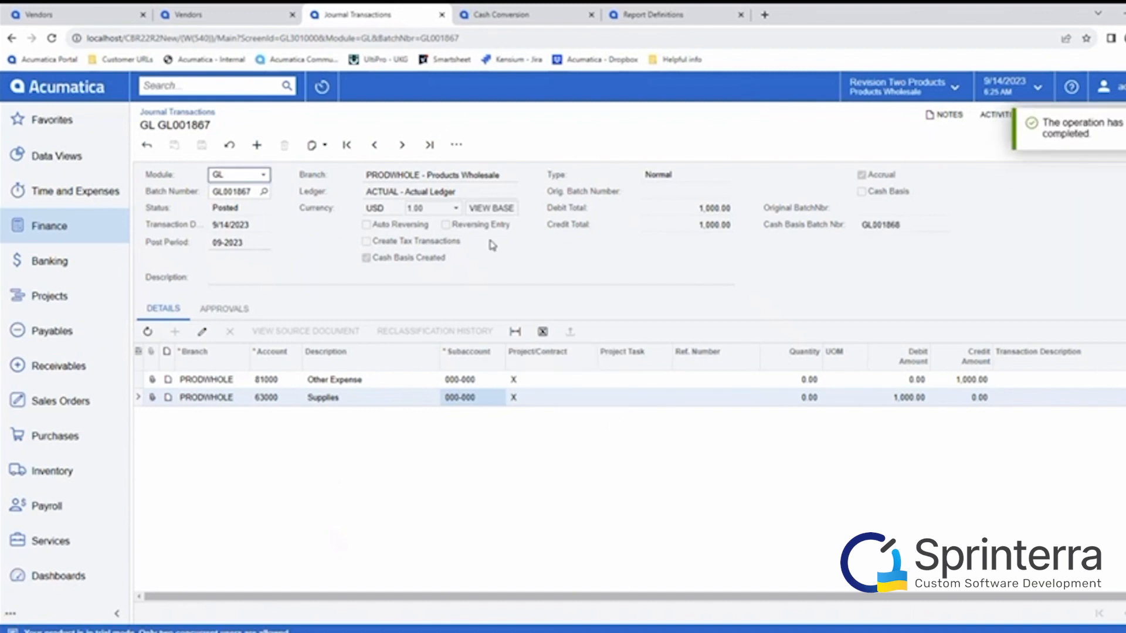
Open the Journal Transactions list, and view the newest CASH ledger batch, GL001868
{"action": "left_click", "coordinate": [50, 232]}
{"action": "mouse_move", "coordinate": [234, 235]}
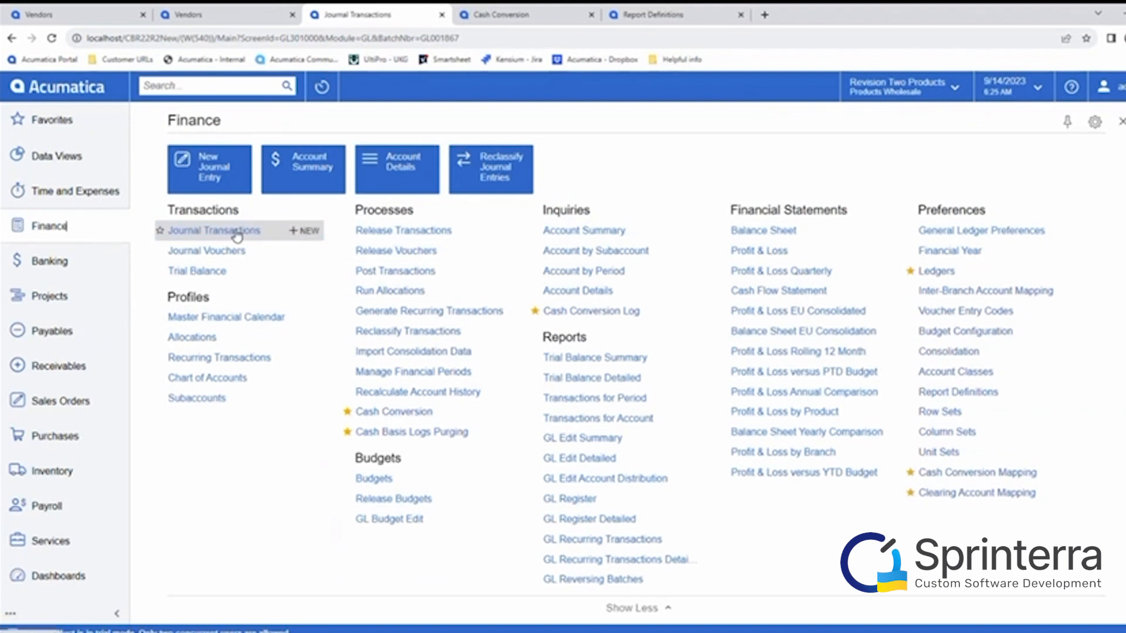
{"action": "left_click", "coordinate": [237, 232]}
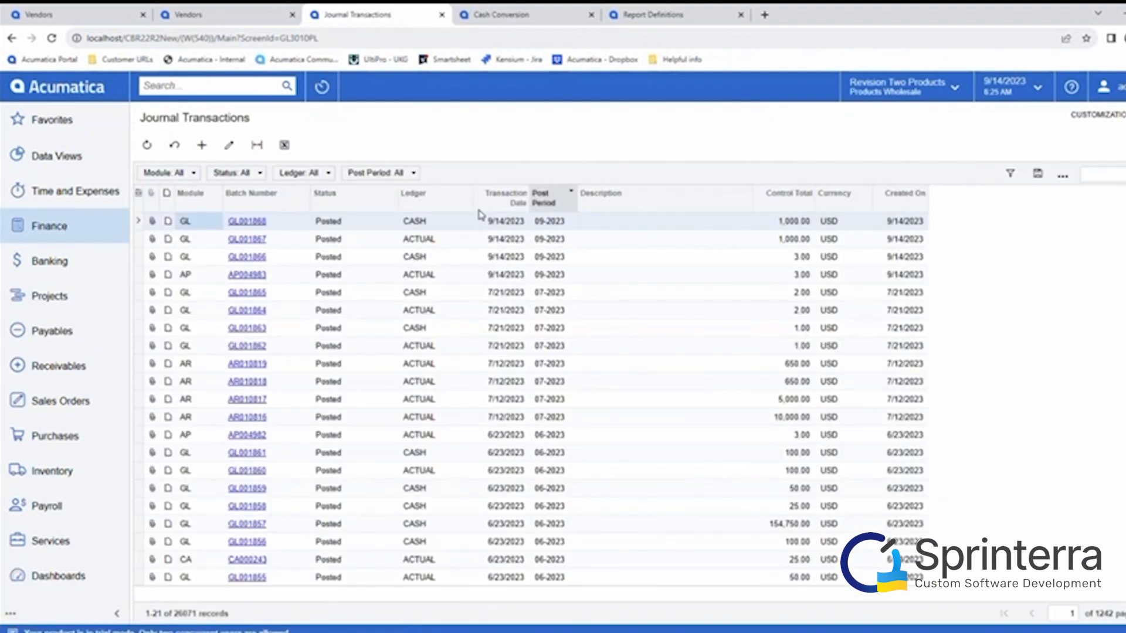
{"action": "left_click", "coordinate": [246, 221]}
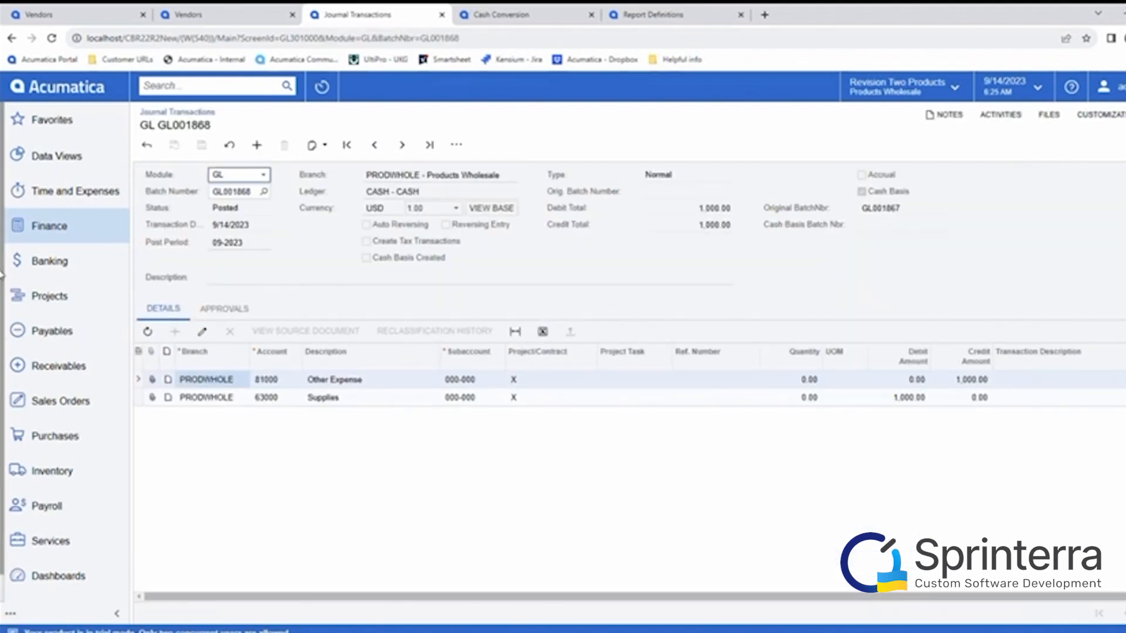
Open General Ledger Preferences in a new tab, examine its settings, and return to the journal batch
{"action": "left_click", "coordinate": [64, 227]}
{"action": "right_click", "coordinate": [981, 231]}
{"action": "left_click", "coordinate": [953, 253]}
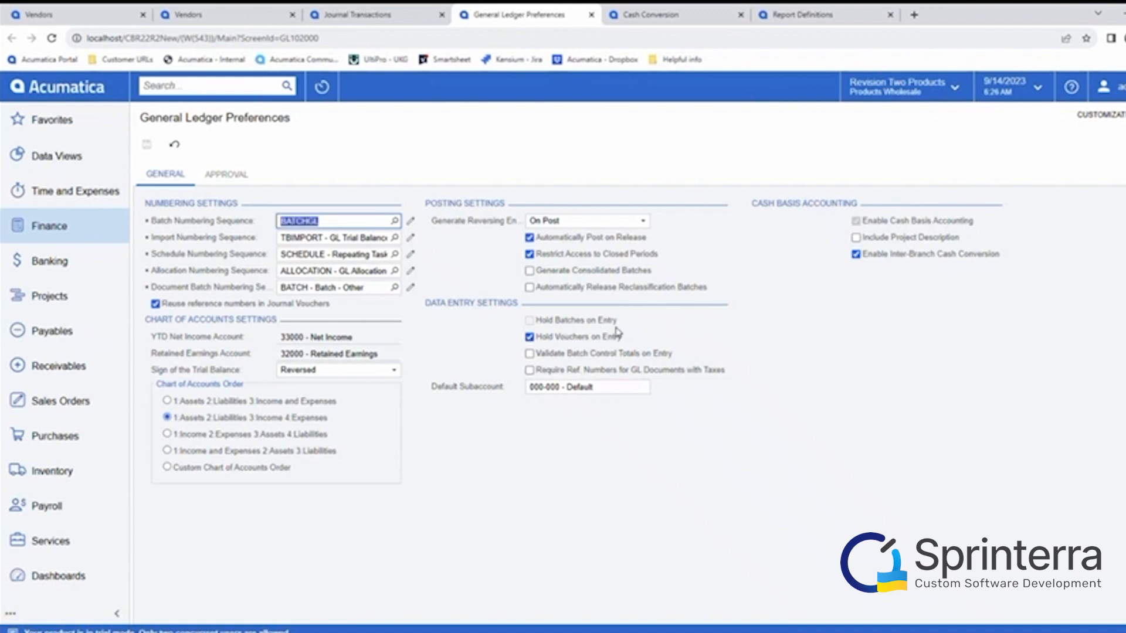
{"action": "mouse_move", "coordinate": [618, 332]}
{"action": "left_click", "coordinate": [339, 14]}
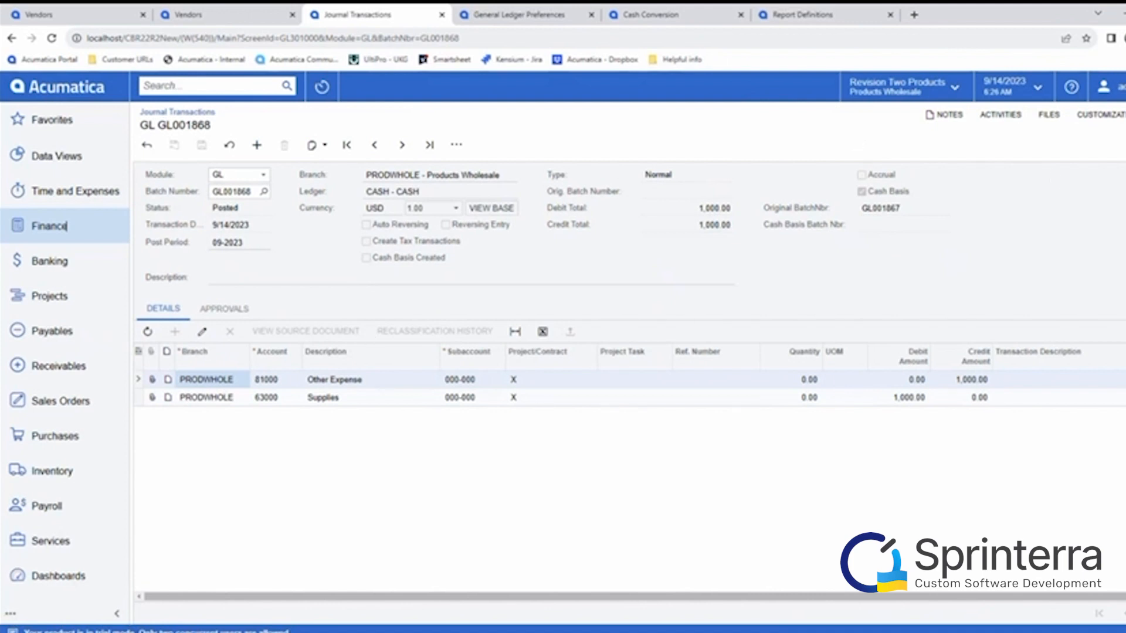
Copy the cash batch's original batch number, and look up the source ACTUAL ledger batch GL001867
{"action": "left_click_drag", "start_coordinate": [902, 207], "coordinate": [886, 210]}
{"action": "right_click", "coordinate": [882, 209]}
{"action": "left_click", "coordinate": [886, 216]}
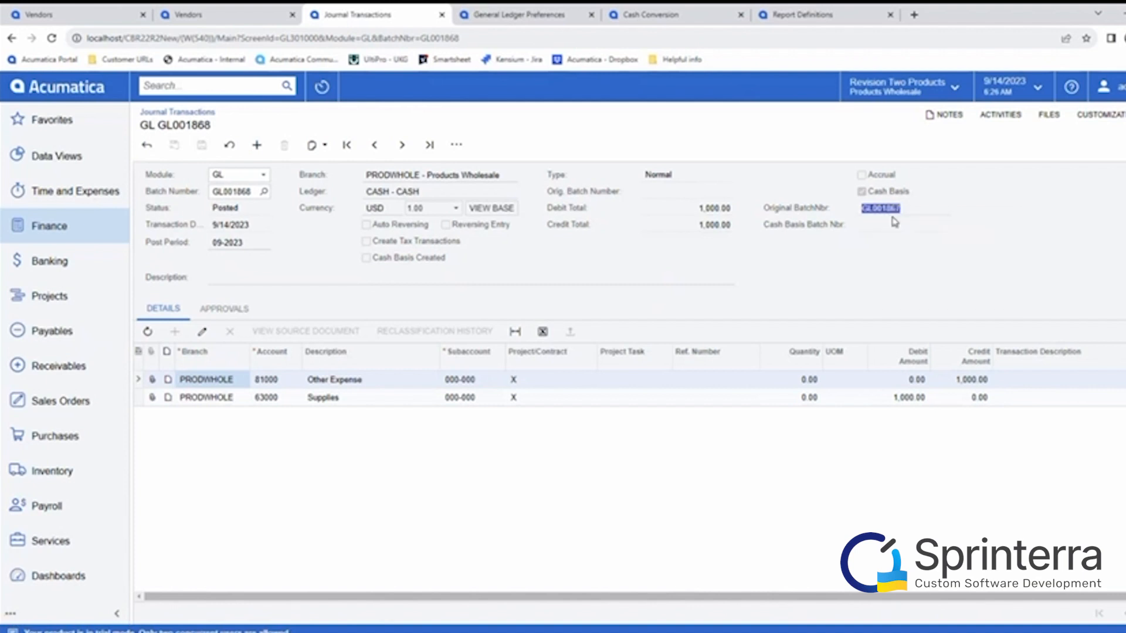
{"action": "left_click", "coordinate": [266, 191]}
{"action": "double_click", "coordinate": [307, 305]}
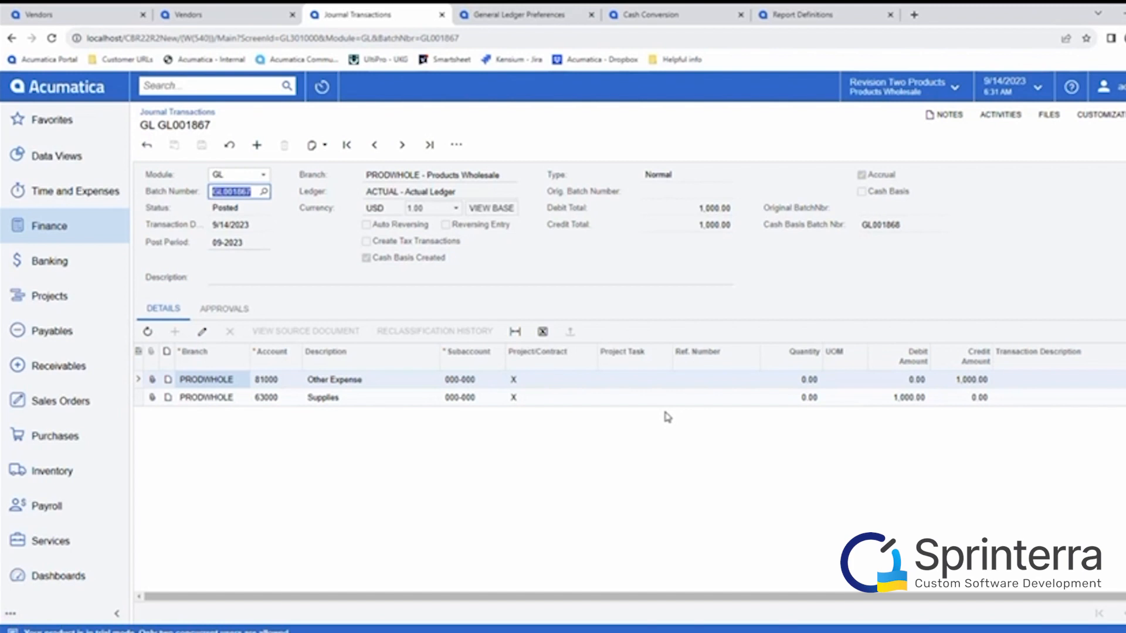
Open Cash Conversion Mapping from the Finance workspace, and examine its account mappings and Excel export option
{"action": "left_click", "coordinate": [100, 227]}
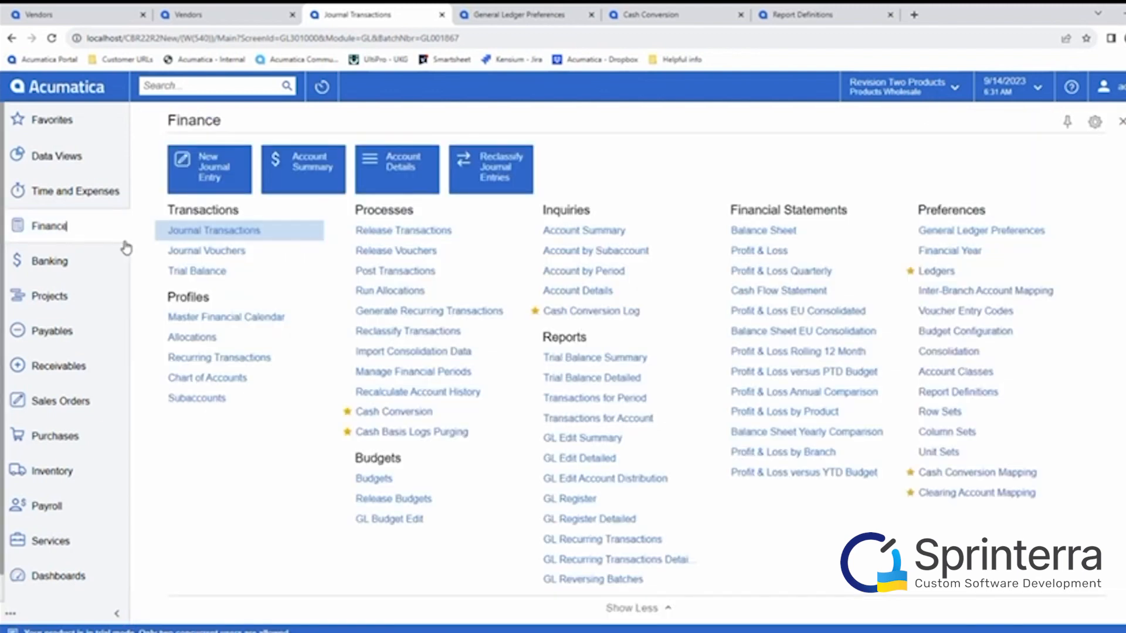
{"action": "left_click", "coordinate": [982, 473]}
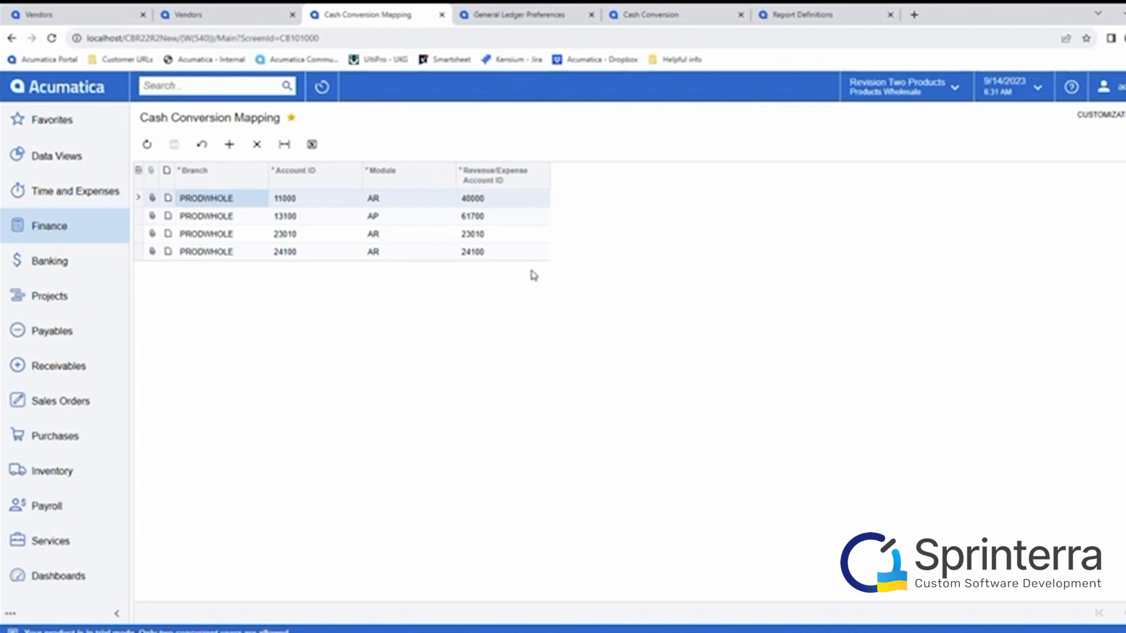
{"action": "left_click", "coordinate": [310, 147]}
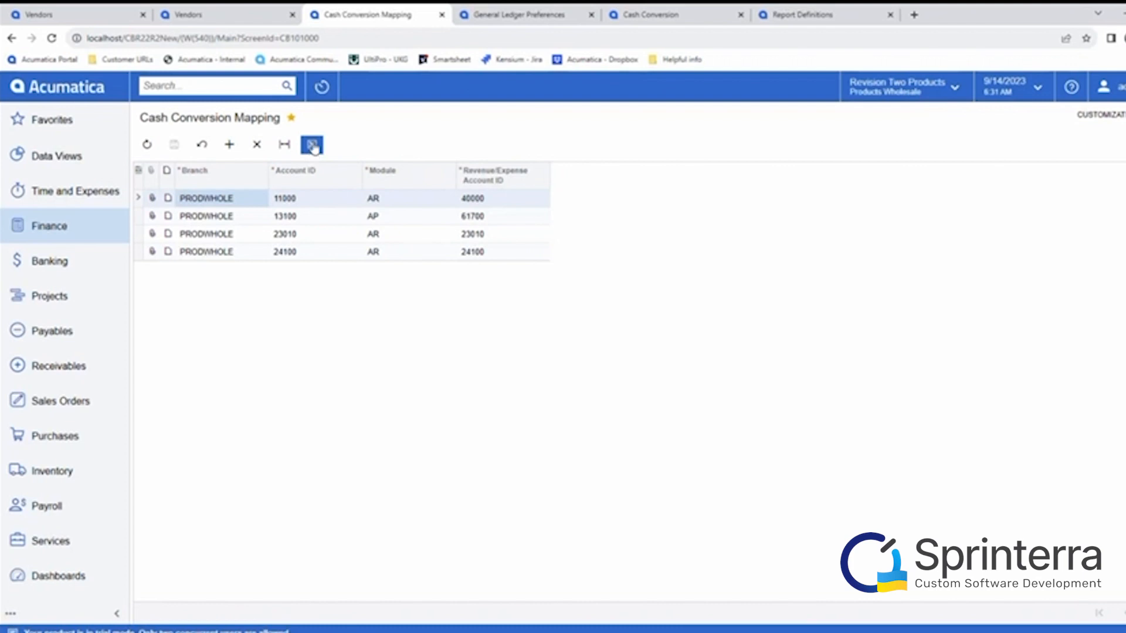